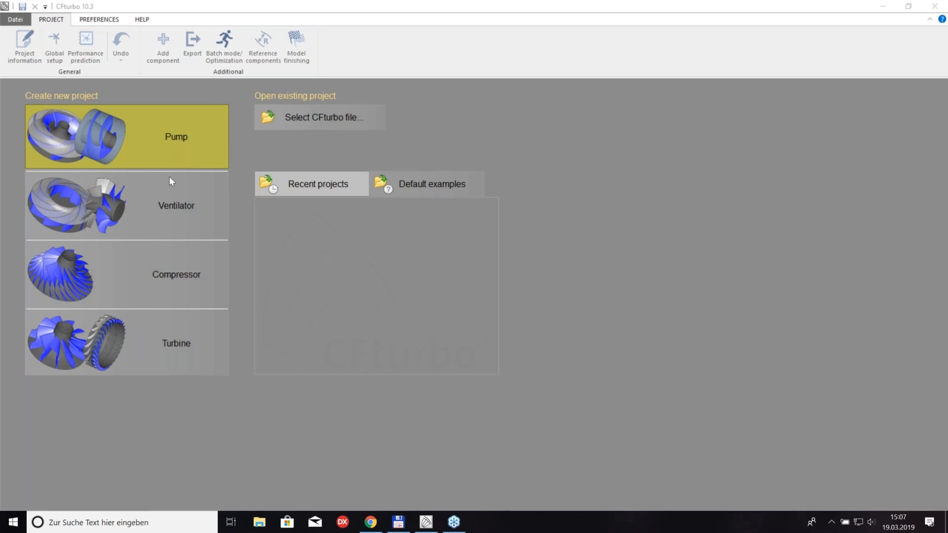
- Create a new ventilator project with flow rate 38000 m³/h, energy transmission 26400 Pa and 2980 revolutions per minute
click(191, 213)
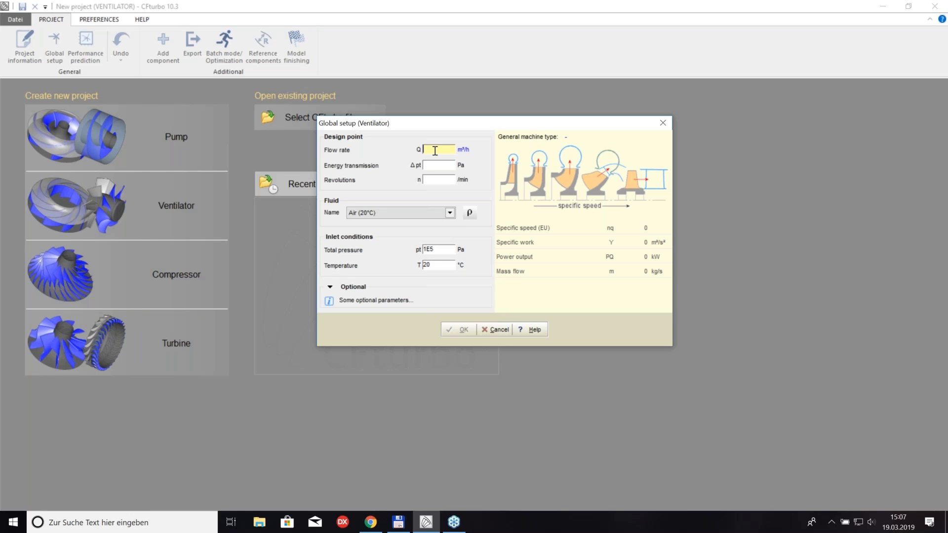
text(38000)
click(438, 165)
text(26400)
click(438, 179)
text(2980)
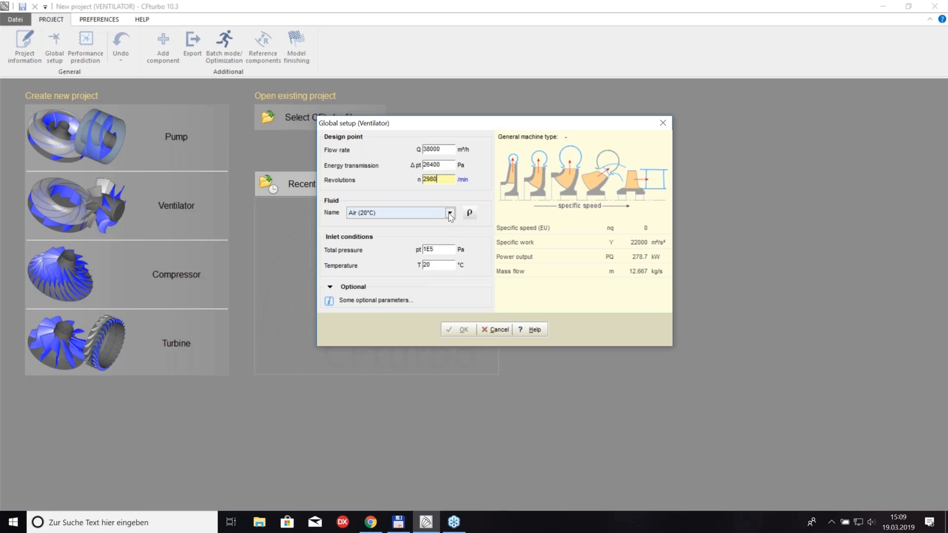
- Choose Air (45°C) as the fluid and accept the global setup
click(450, 213)
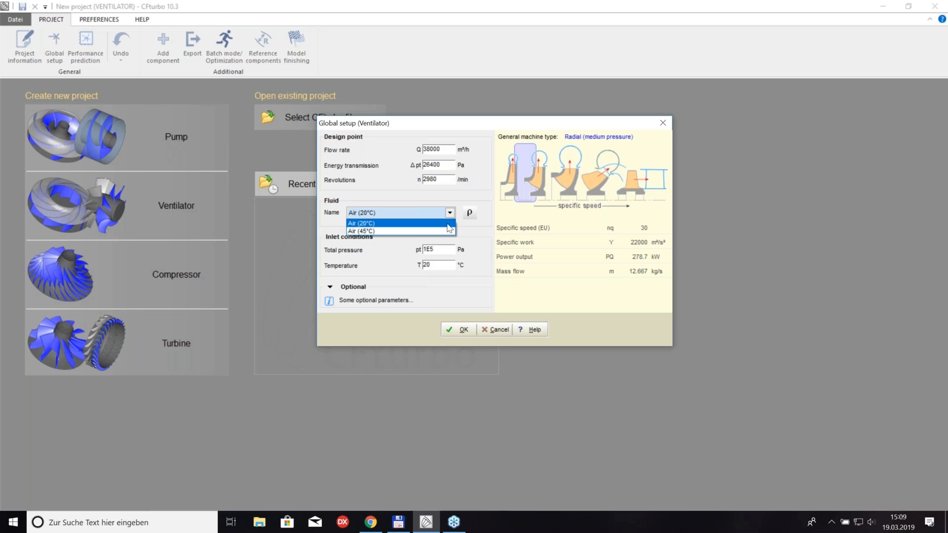
click(449, 231)
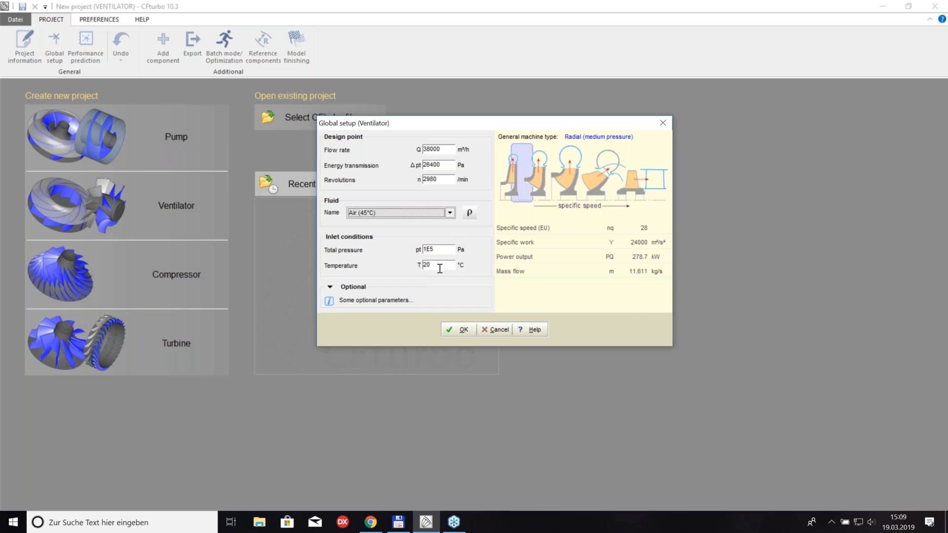
click(470, 330)
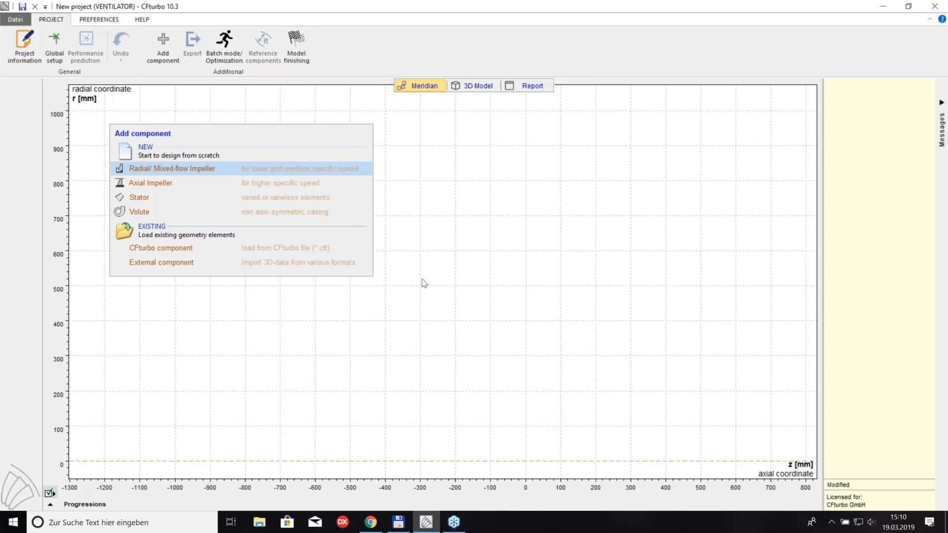
- Add a radial/mixed-flow impeller and calculate its main dimensions with the meridian preview displayed
click(236, 169)
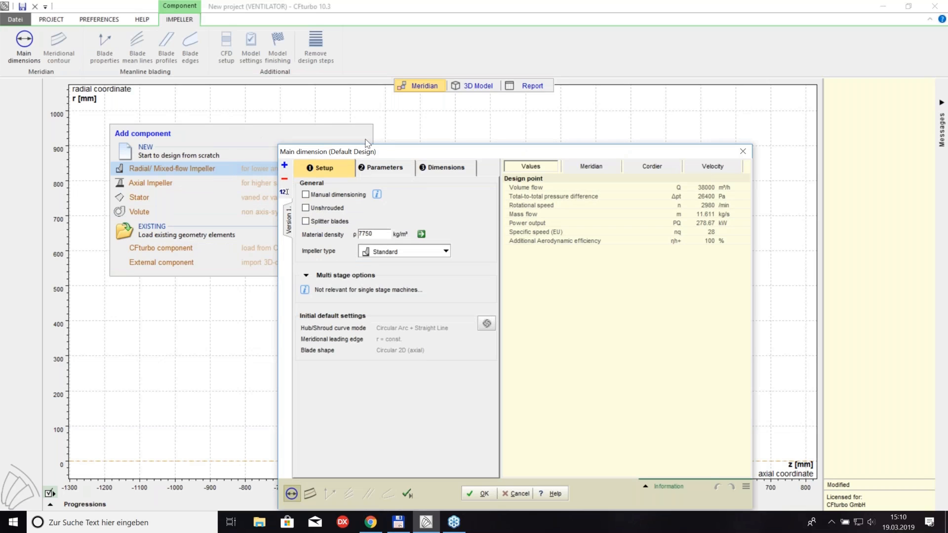
drag(382, 149, 358, 126)
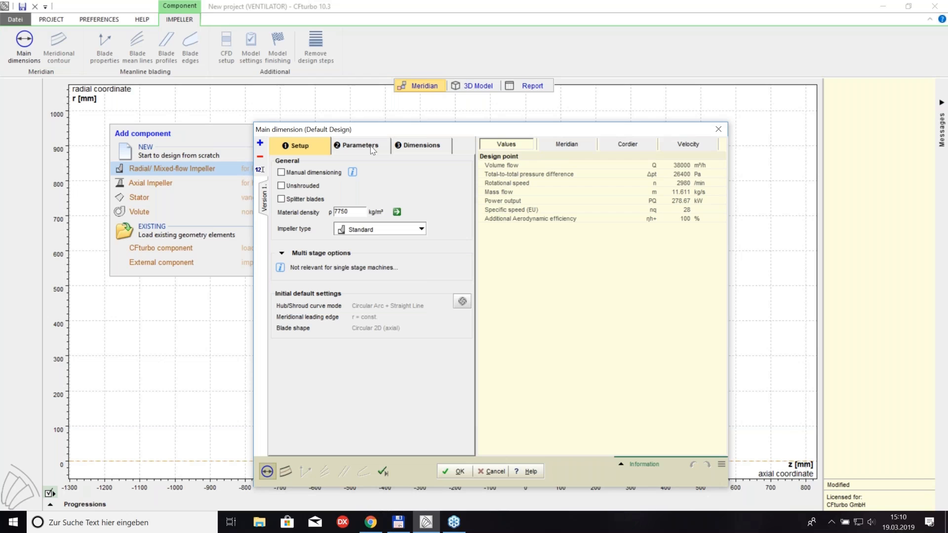
click(417, 151)
click(567, 144)
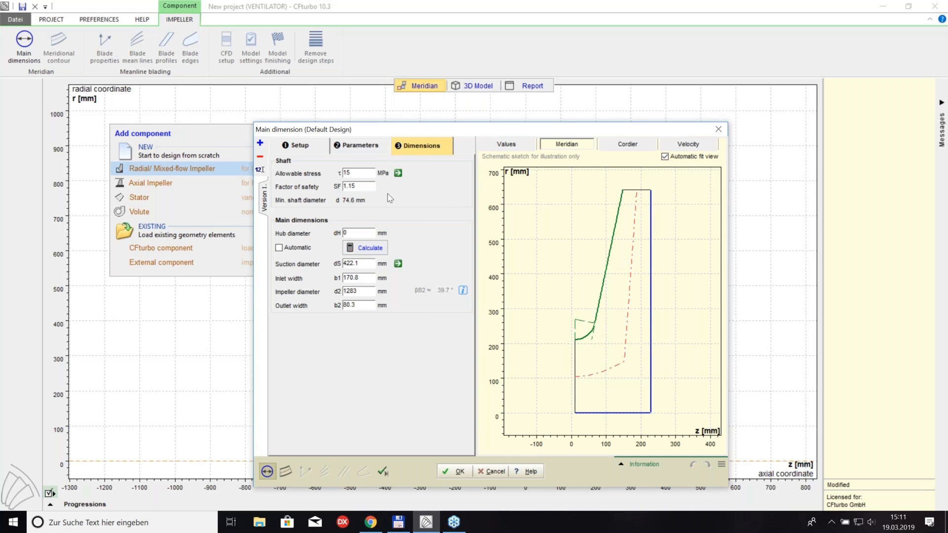
click(378, 252)
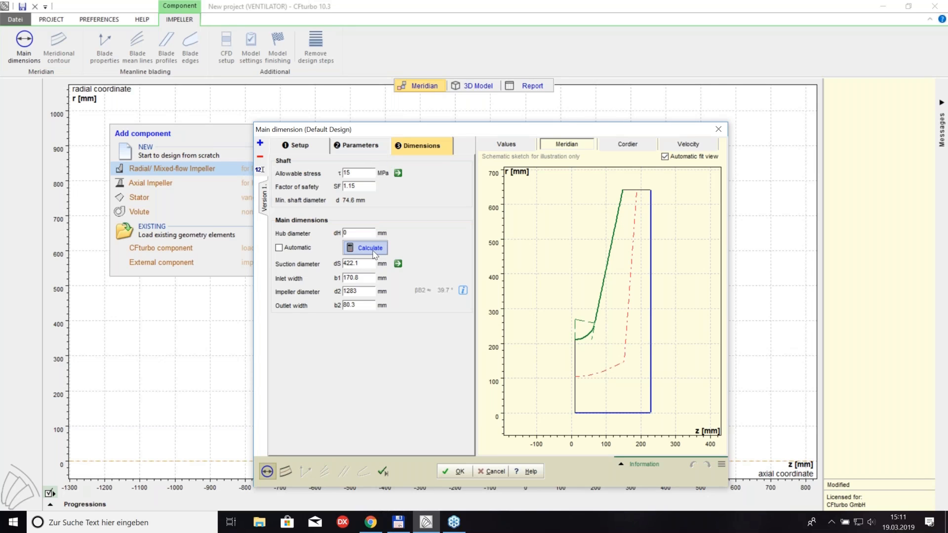
- Examine the approximation function behind the impeller's diameter coefficient, leaving it without changes
click(361, 146)
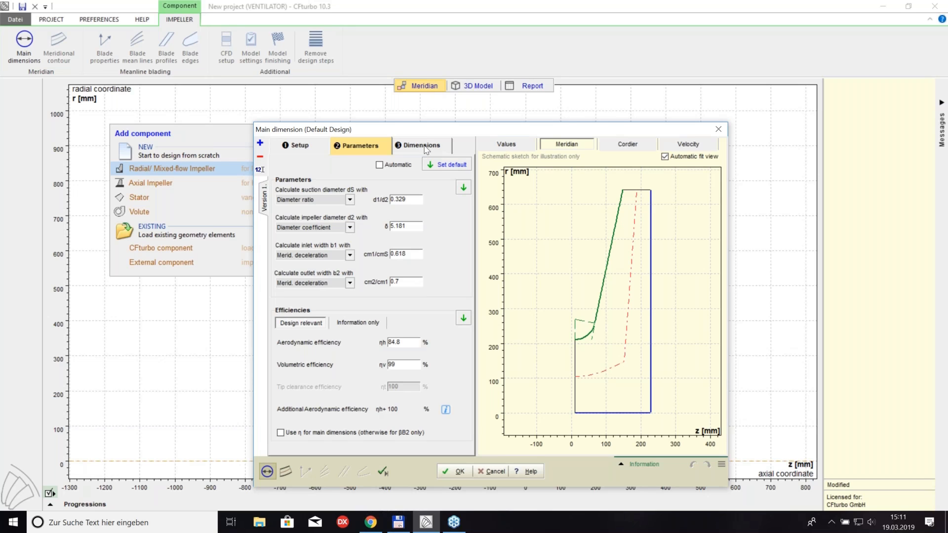
click(419, 228)
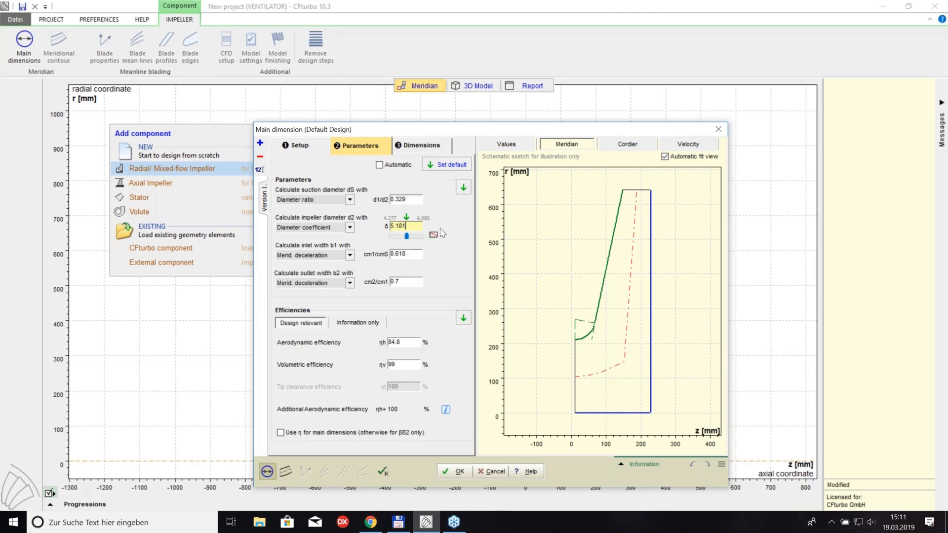
click(433, 235)
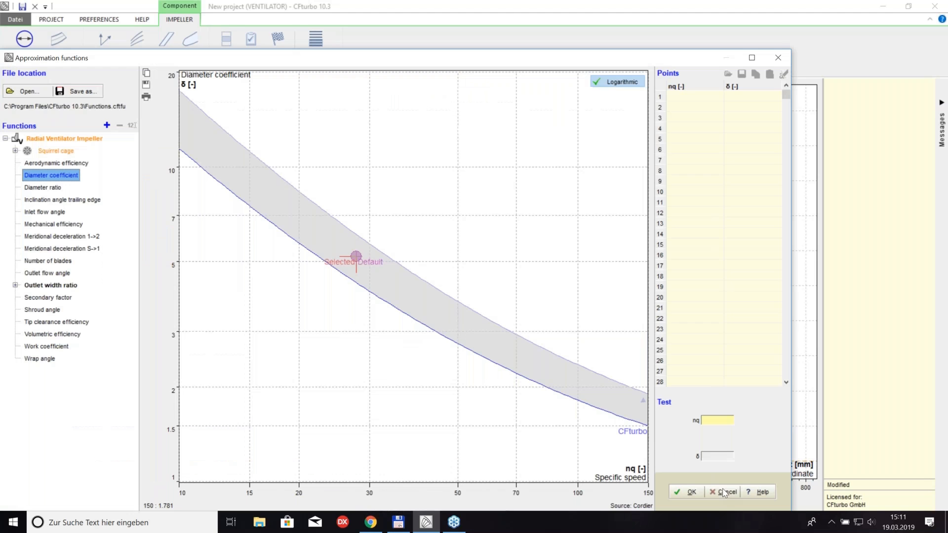
click(721, 489)
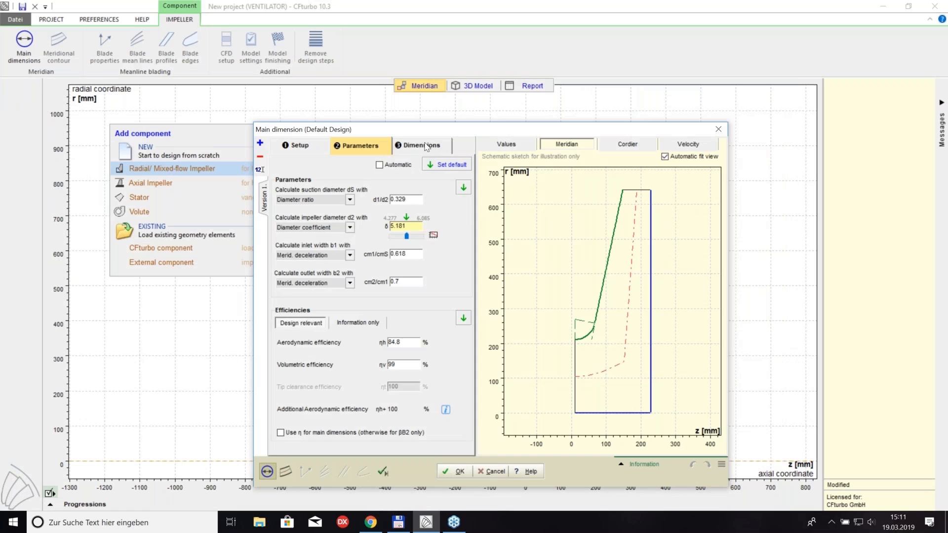
- Turn off the automatic fit view of the meridian preview while showing the impeller's dimensions
click(424, 145)
drag(362, 291, 350, 292)
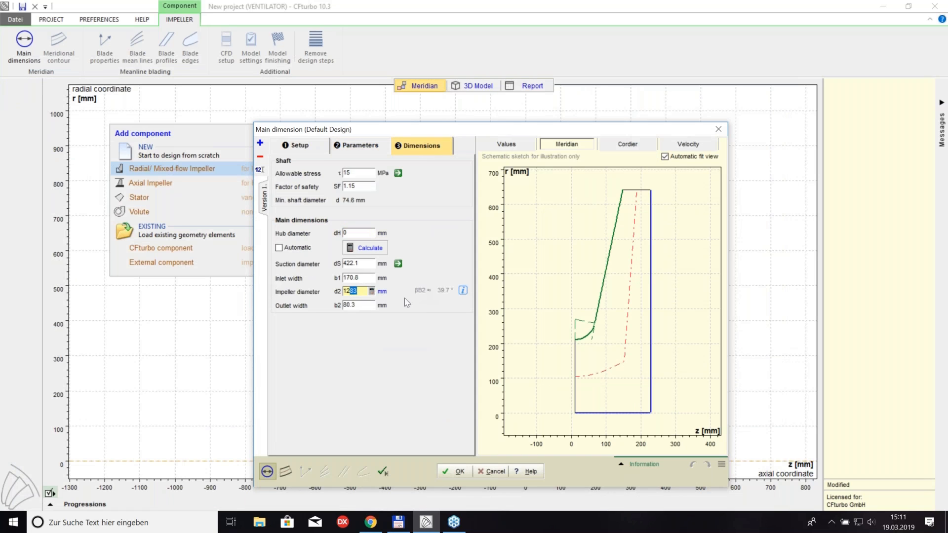
click(665, 159)
click(664, 157)
- Turn on automatic main dimension calculation and raise the impeller's diameter coefficient to about 5.25
click(279, 247)
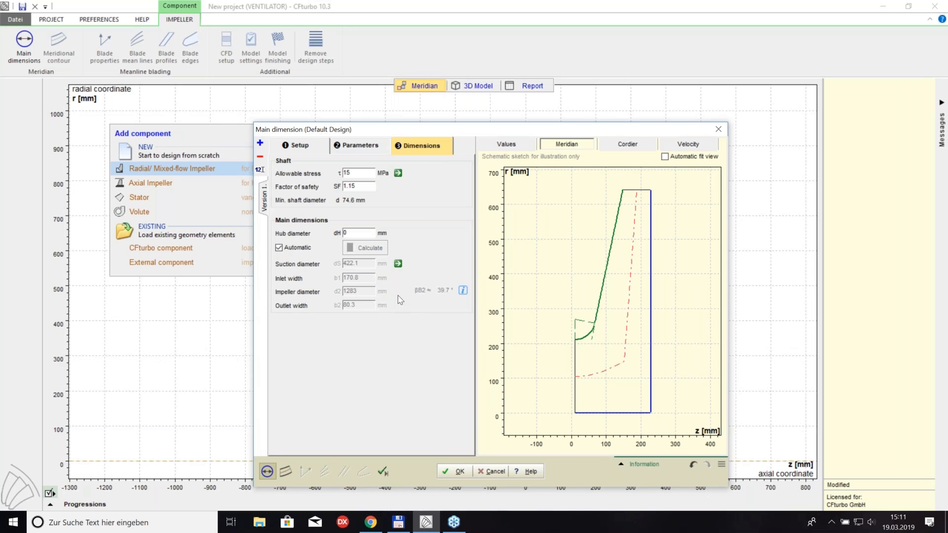
click(382, 150)
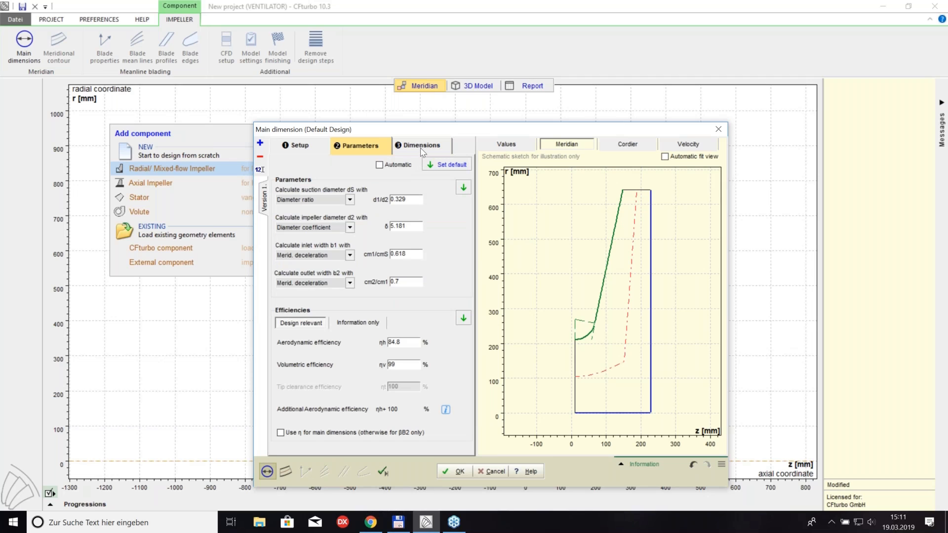
click(413, 227)
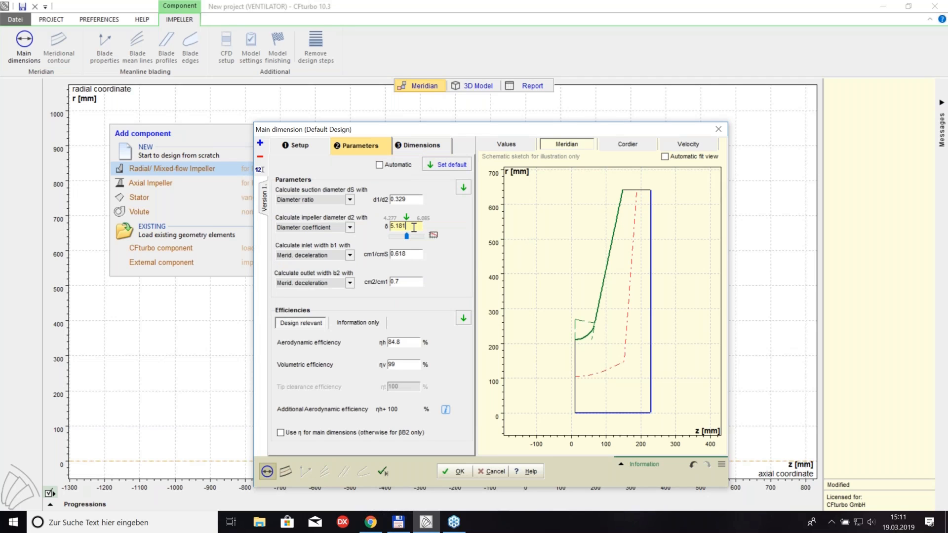
click(406, 237)
mouse_move(406, 242)
mouse_down()
mouse_move(417, 242)
mouse_move(392, 246)
mouse_move(410, 245)
mouse_up()
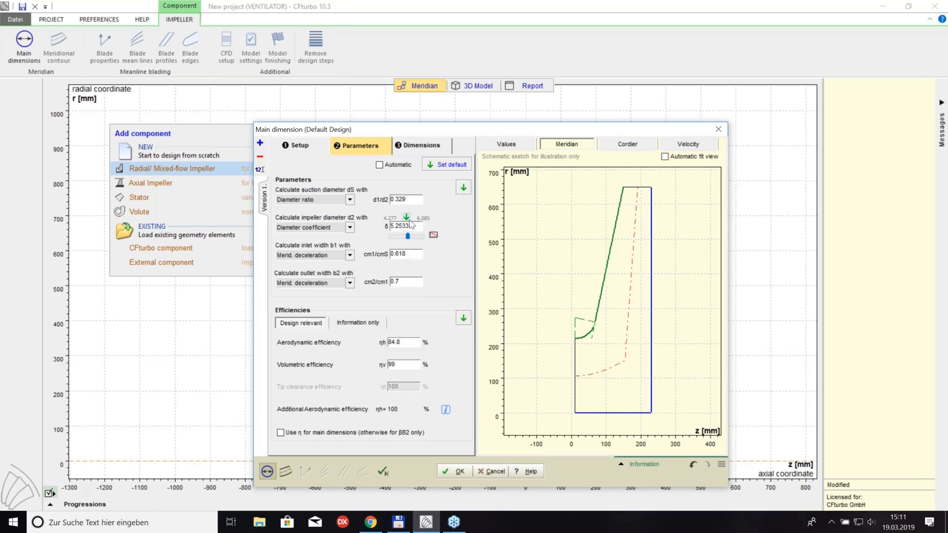
- Reset the diameter coefficient to its default and turn off automatic calculation of the main dimensions
click(408, 219)
click(414, 150)
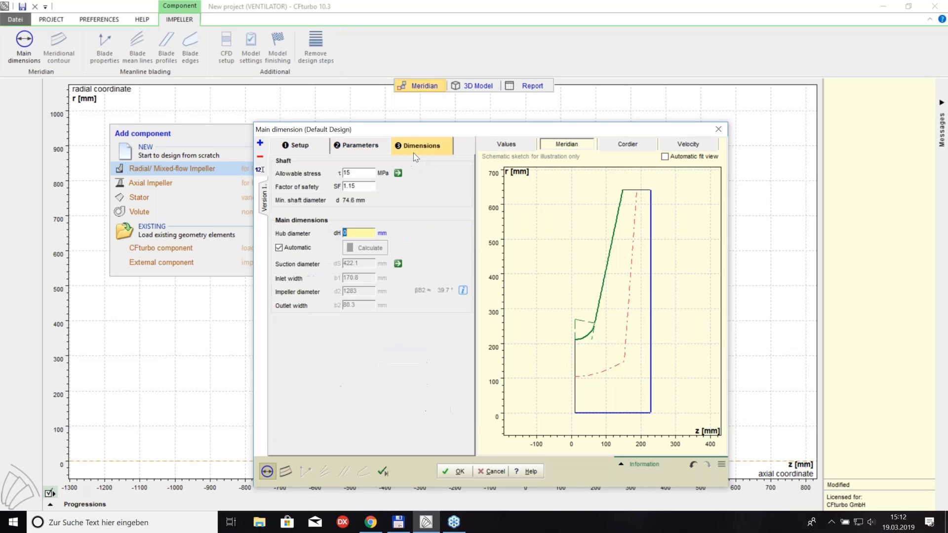
click(290, 249)
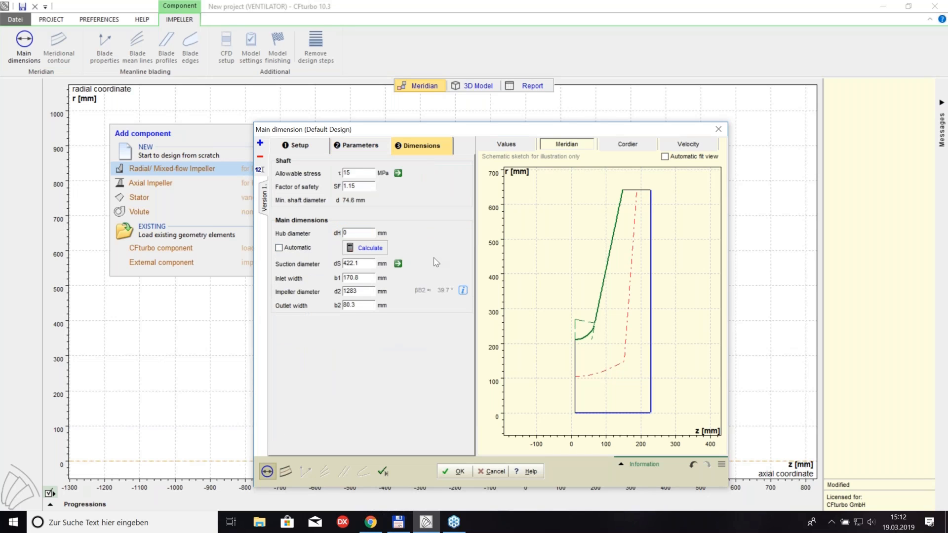
- Set the hub diameter to 100 mm, the suction diameter to 422 mm and the outlet width to 80 mm
click(345, 233)
text(100)
click(360, 263)
key(BackSpace)
click(361, 305)
key(BackSpace)
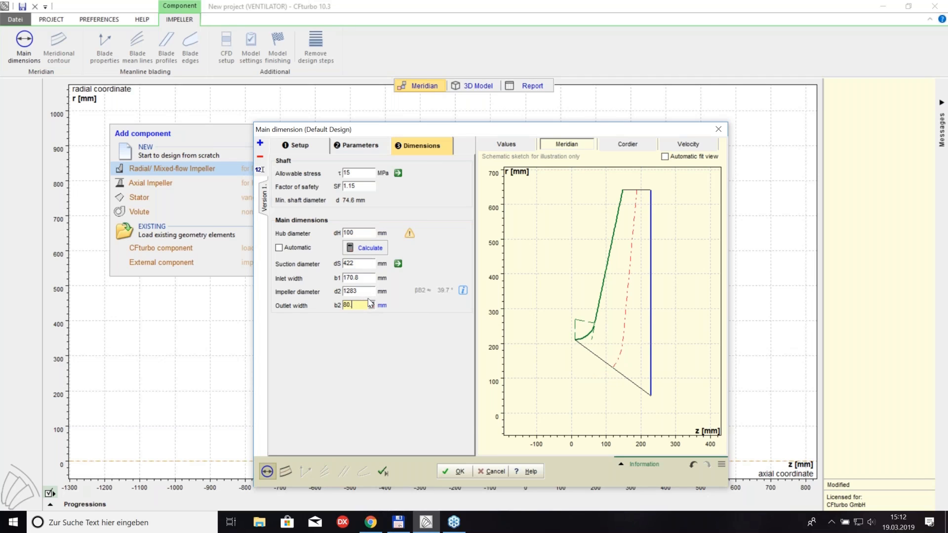
- Set the impeller diameter to 1280 mm and accept the main dimensions
click(355, 291)
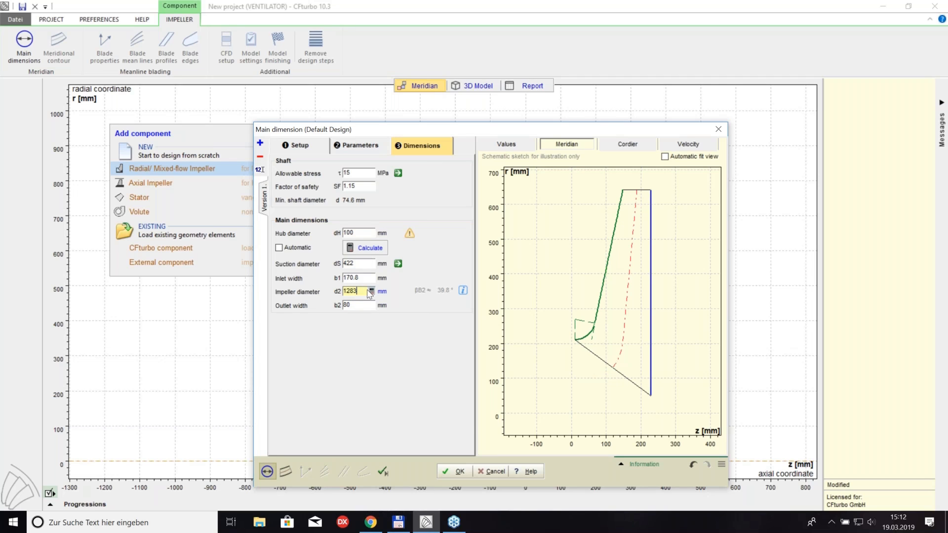
key(BackSpace)
text(0)
click(364, 304)
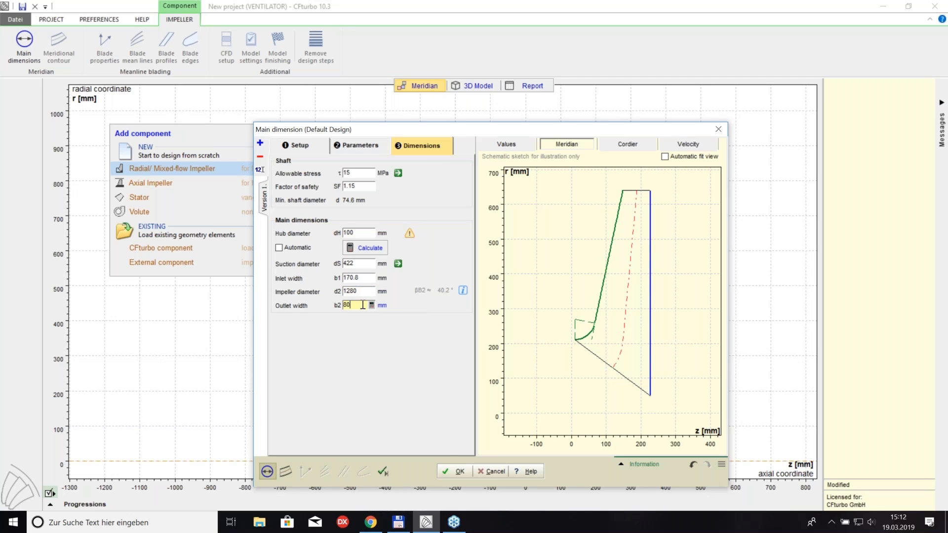
click(469, 471)
click(468, 472)
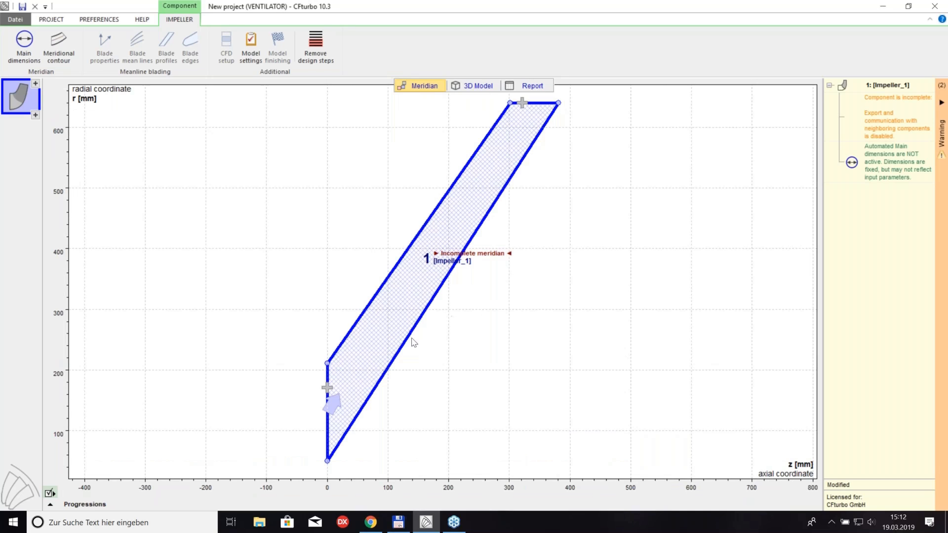
- Open the impeller's meridional contour design and convert the hub line to a Bezier curve
mouse_move(344, 372)
mouse_move(525, 122)
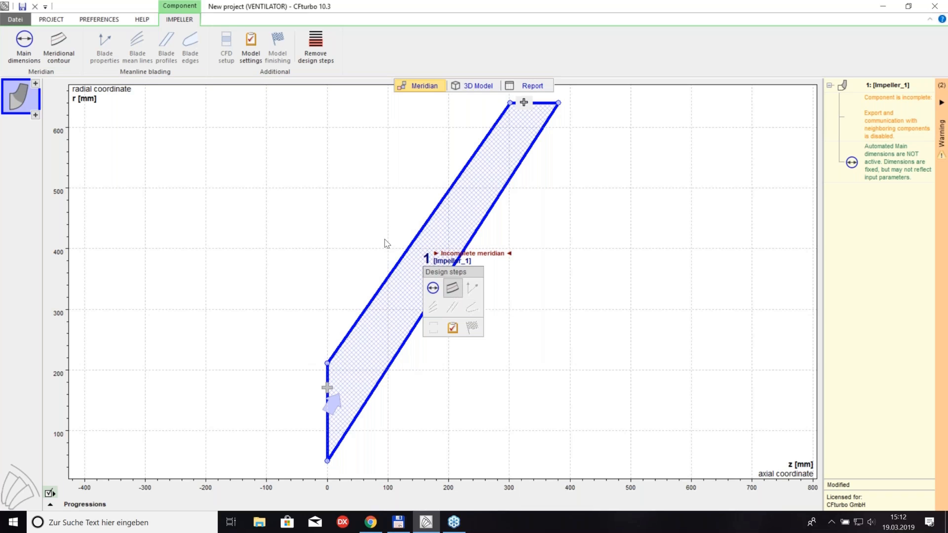
click(64, 41)
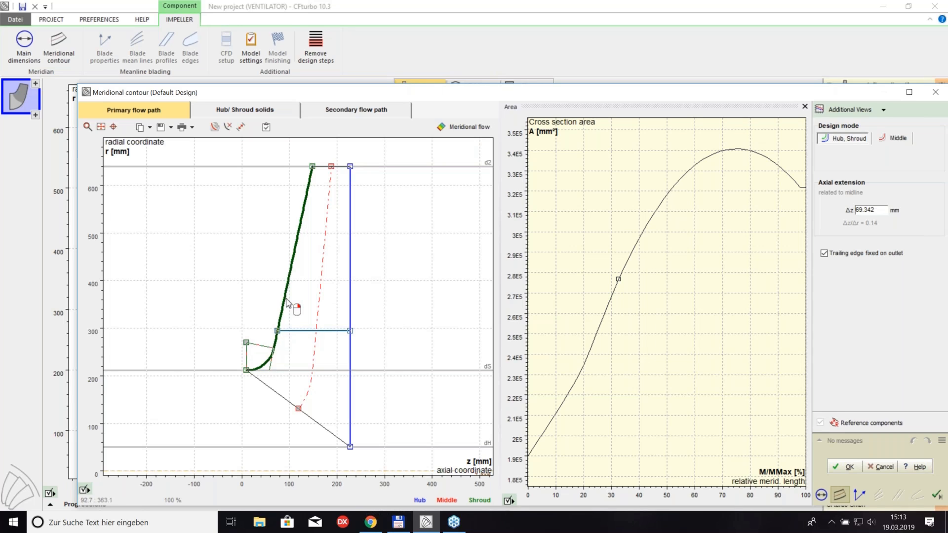
right_click(351, 310)
click(366, 312)
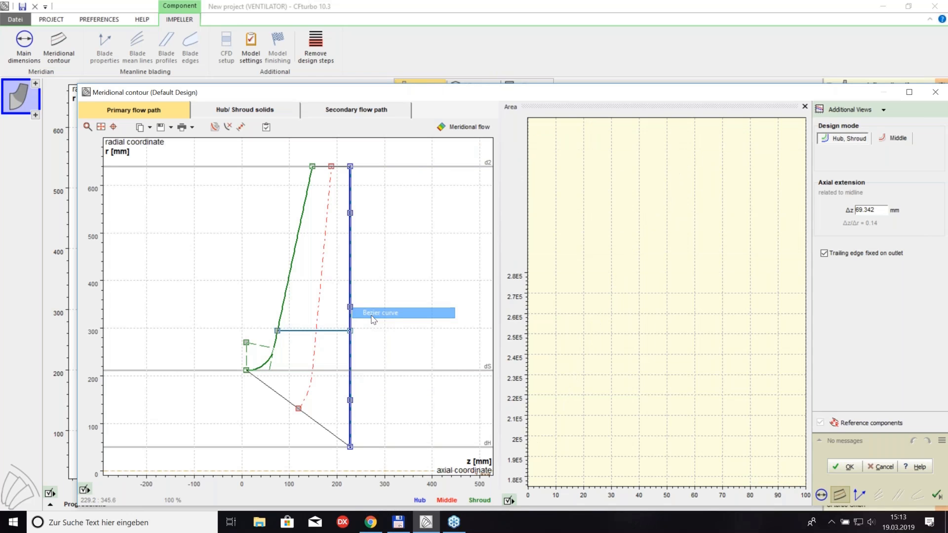
- Reshape the hub curve by moving its inlet end to about z = 5 mm and its middle control point to the lower outer corner
drag(350, 448, 301, 447)
drag(301, 308, 244, 447)
drag(351, 383, 350, 447)
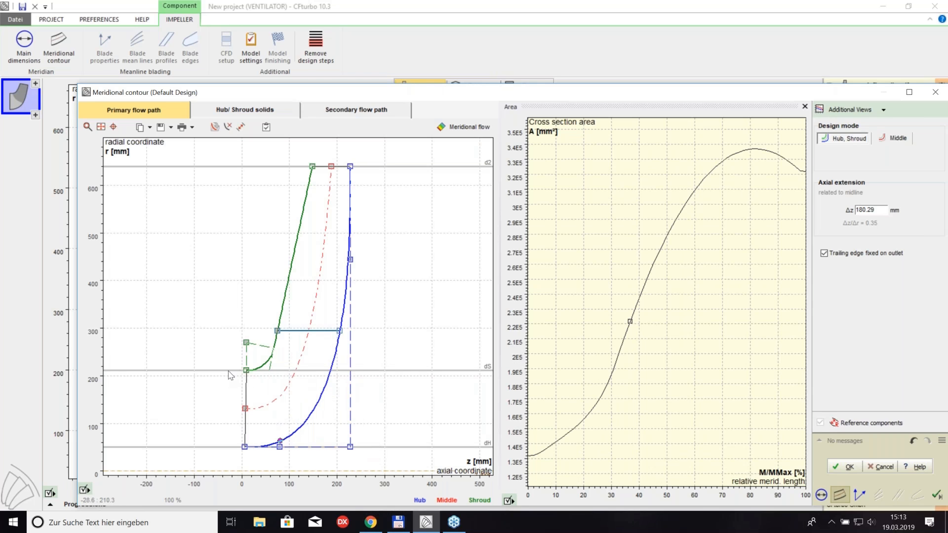
- Add an inlet curve to the shroud contour and place its junction on the suction diameter line at about z = 65 mm
click(249, 367)
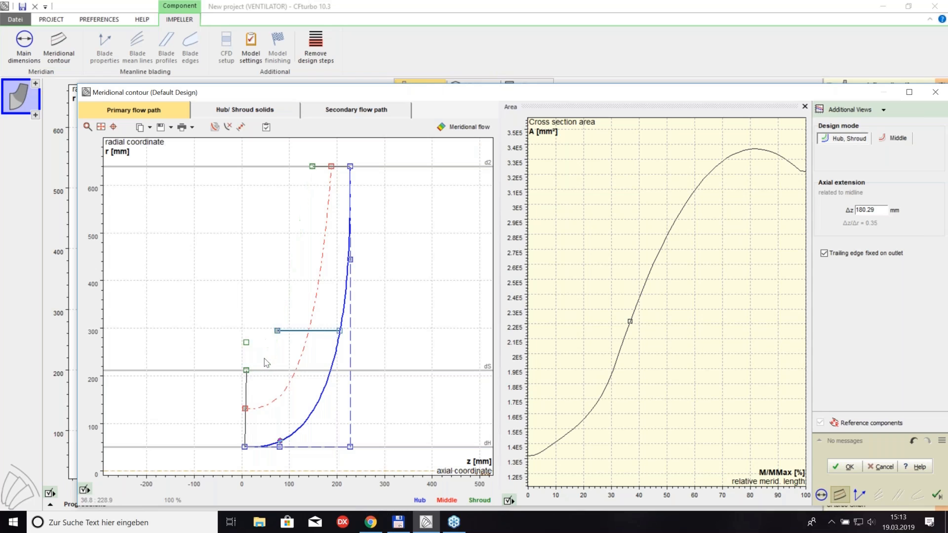
right_click(267, 366)
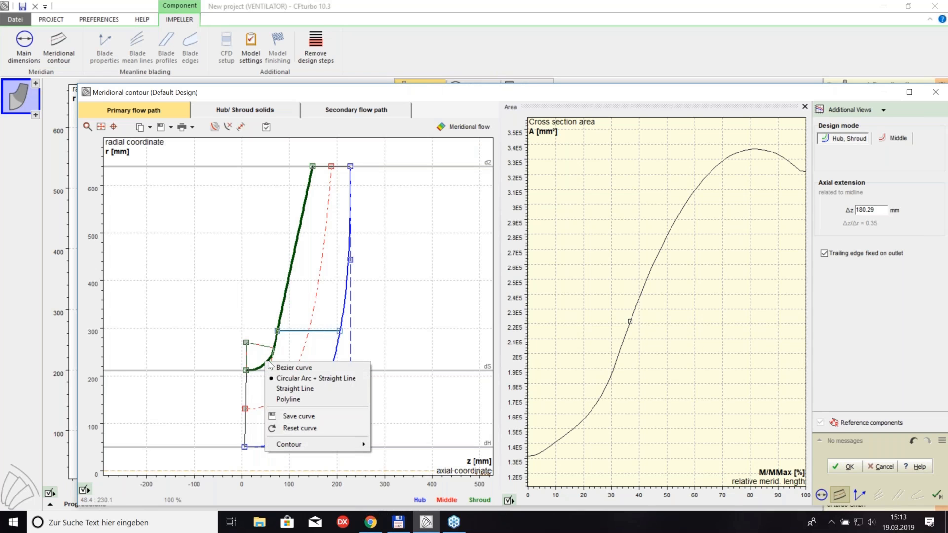
mouse_move(323, 445)
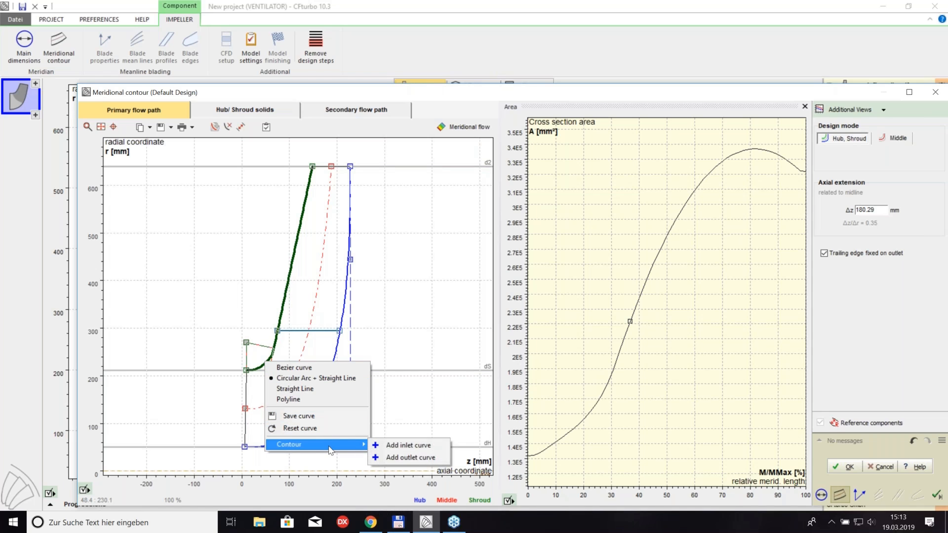
click(409, 457)
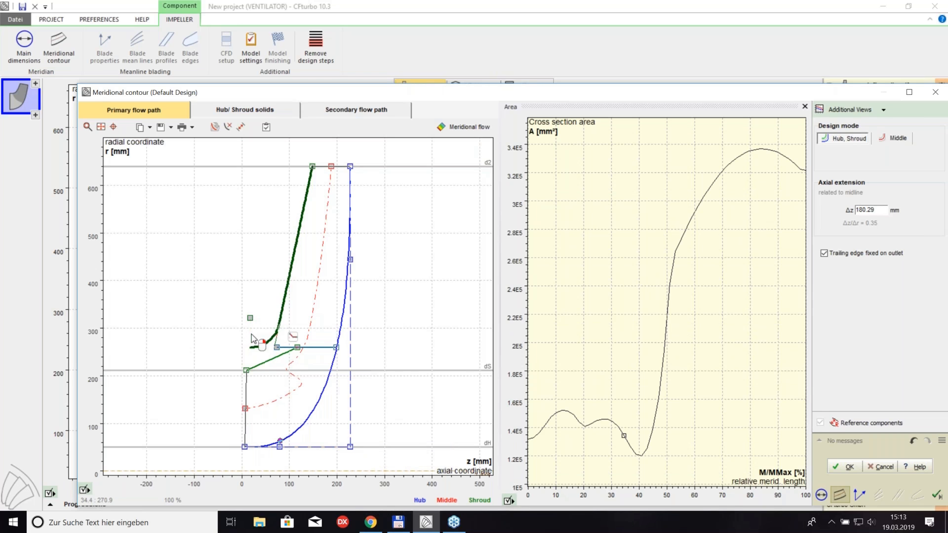
drag(253, 319, 273, 370)
- Shift the inlet midline point and set its axial coordinate z to 0 mm
drag(245, 409, 267, 418)
double_click(242, 408)
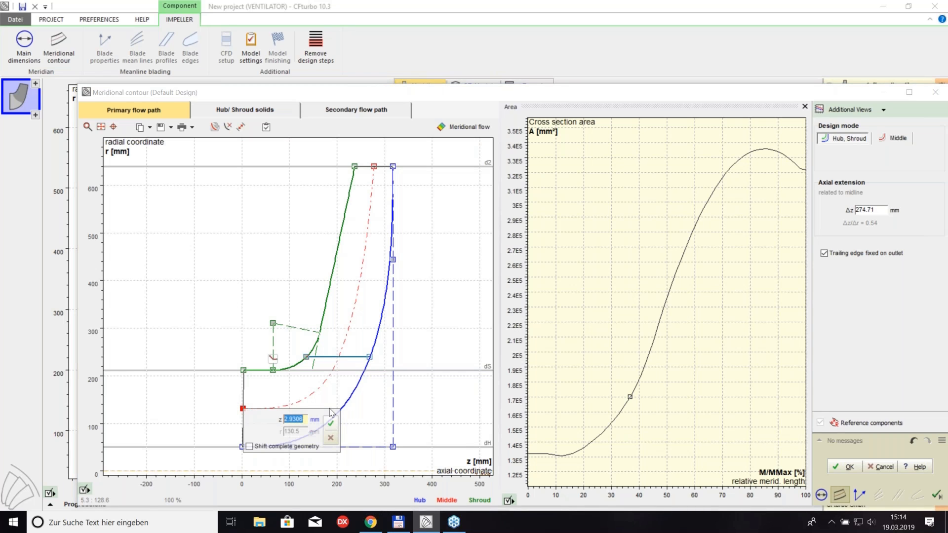
text(0)
key(Return)
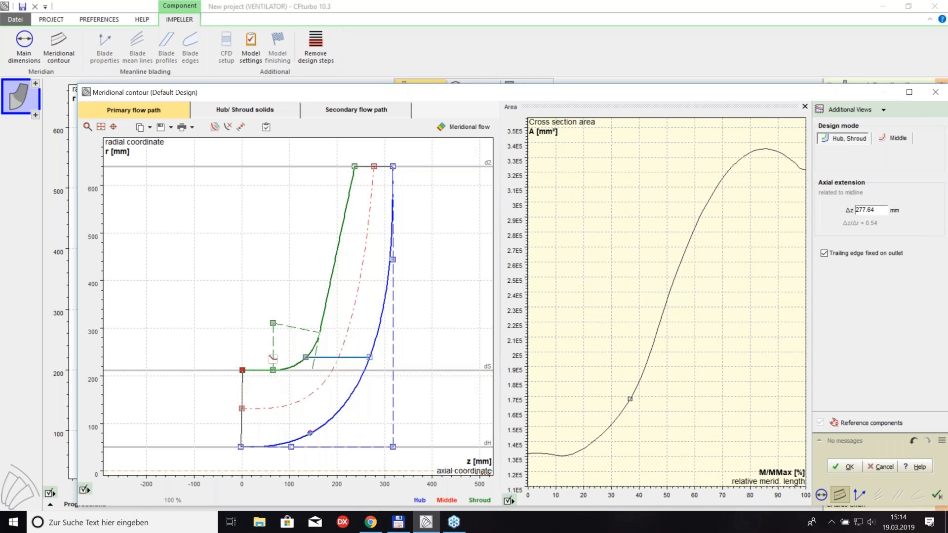
- Set the shroud inlet point's axial coordinate z to 0 mm and move the hub inlet point to about z = 0 mm
double_click(242, 370)
drag(303, 381, 240, 381)
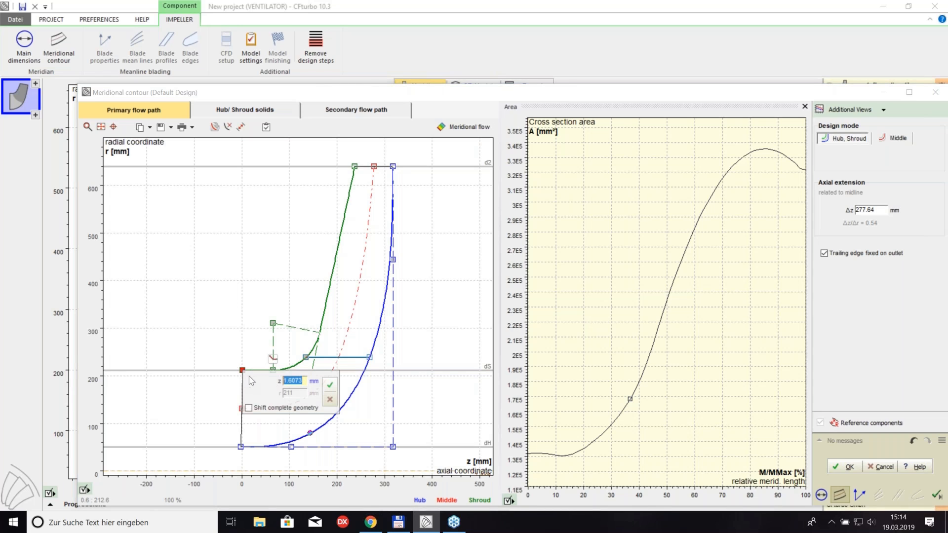
text(0)
key(Return)
click(240, 446)
drag(241, 447, 242, 447)
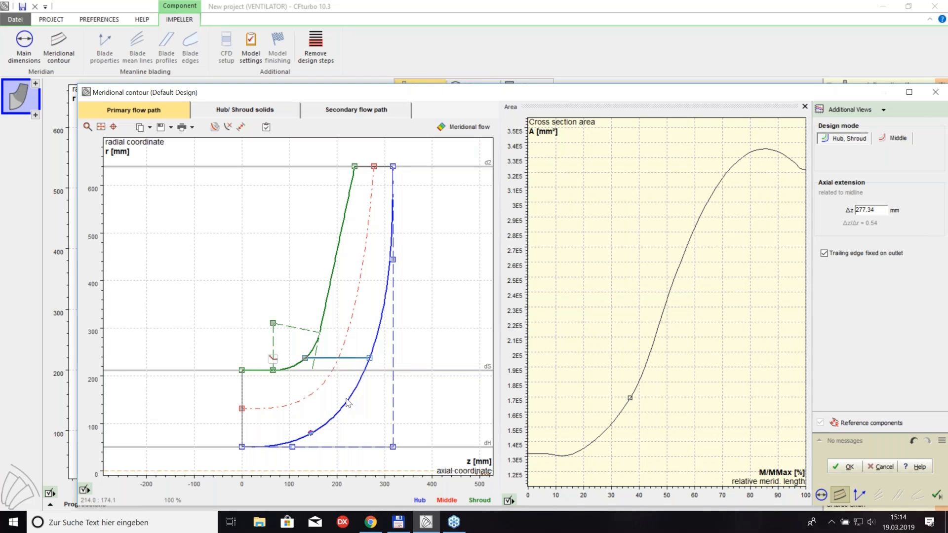
- Move the hub's outlet-side control point to about r = 190 mm and set the outlet midline point's axial coordinate z to 250 mm
drag(374, 167, 368, 170)
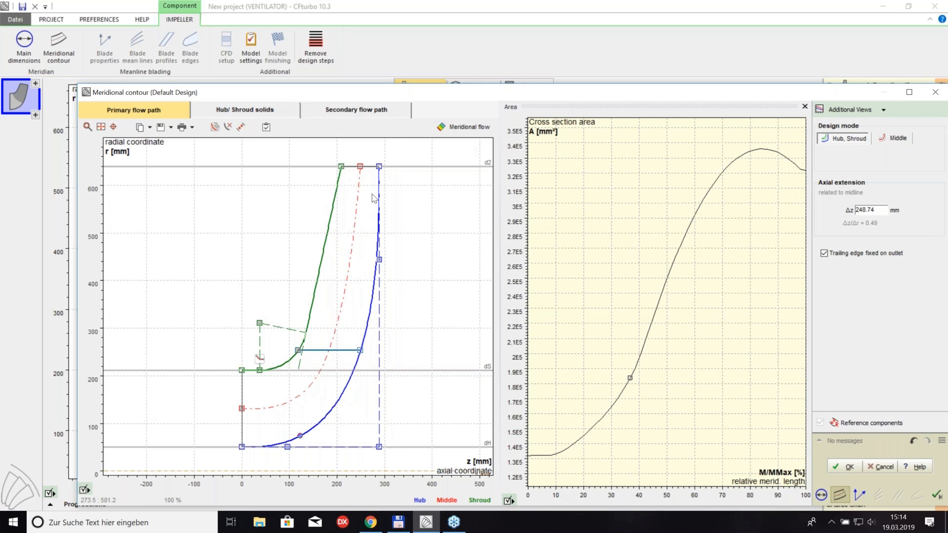
drag(378, 259, 379, 382)
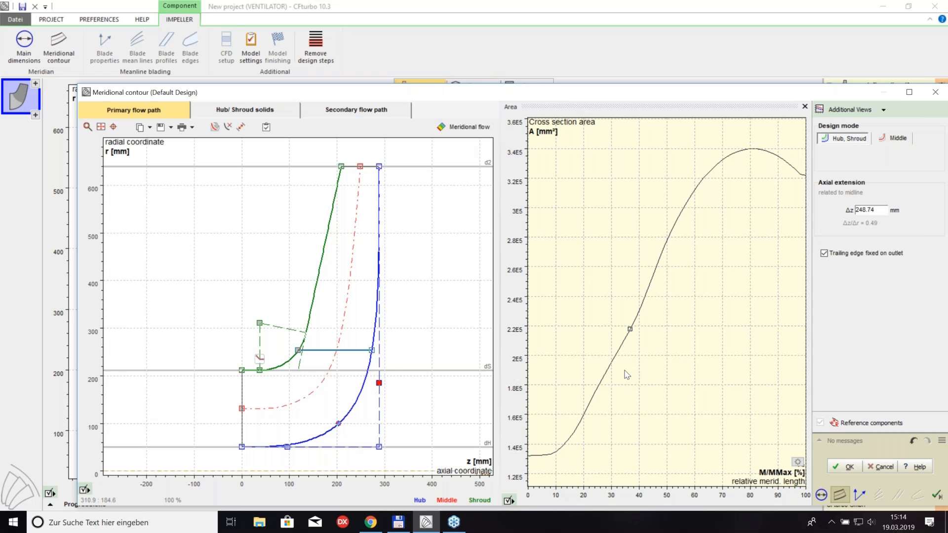
double_click(361, 167)
drag(421, 177, 409, 173)
text(50)
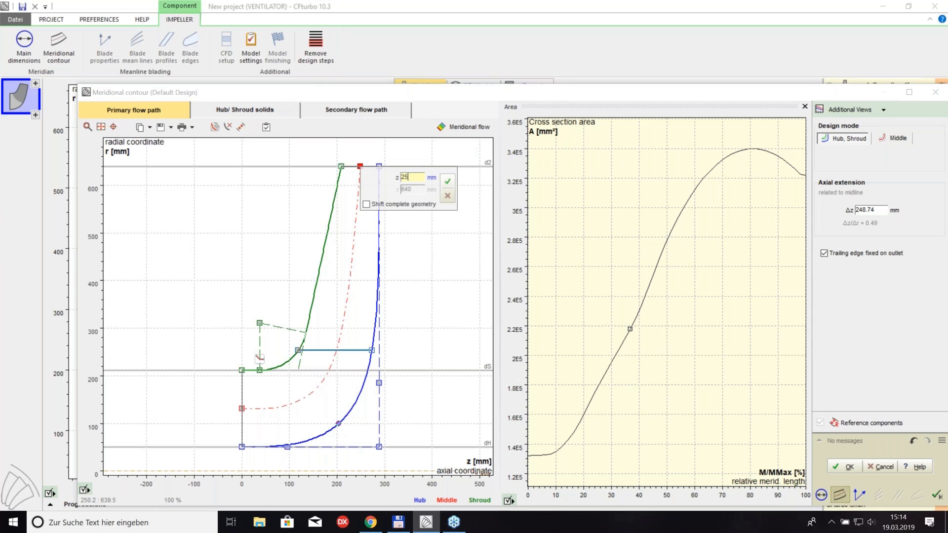
key(Return)
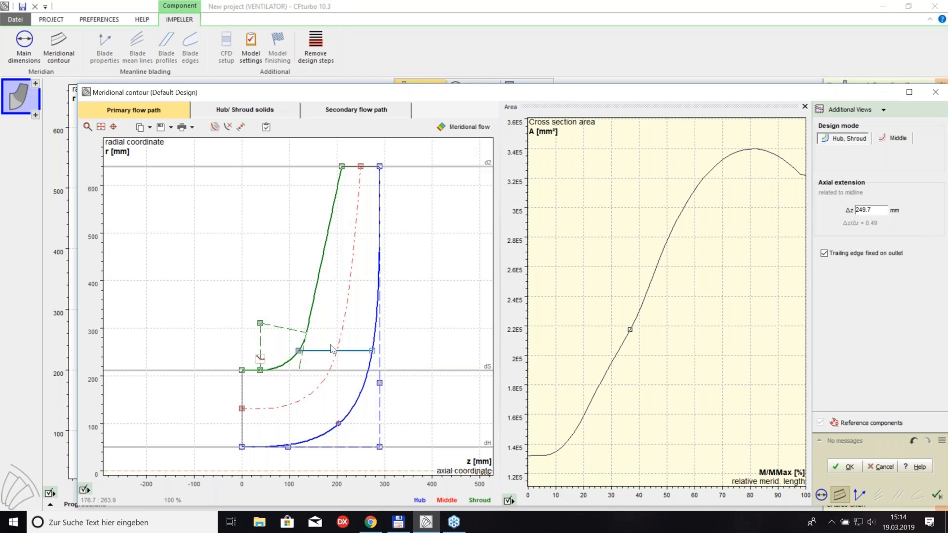
- Change the leading edge from constant radius to a straight line and accept the meridional contour
right_click(357, 351)
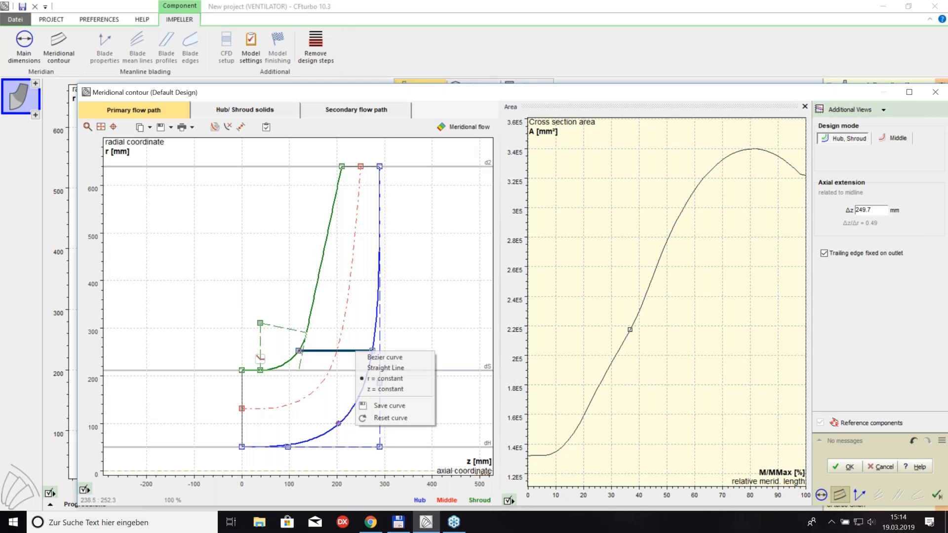
click(382, 368)
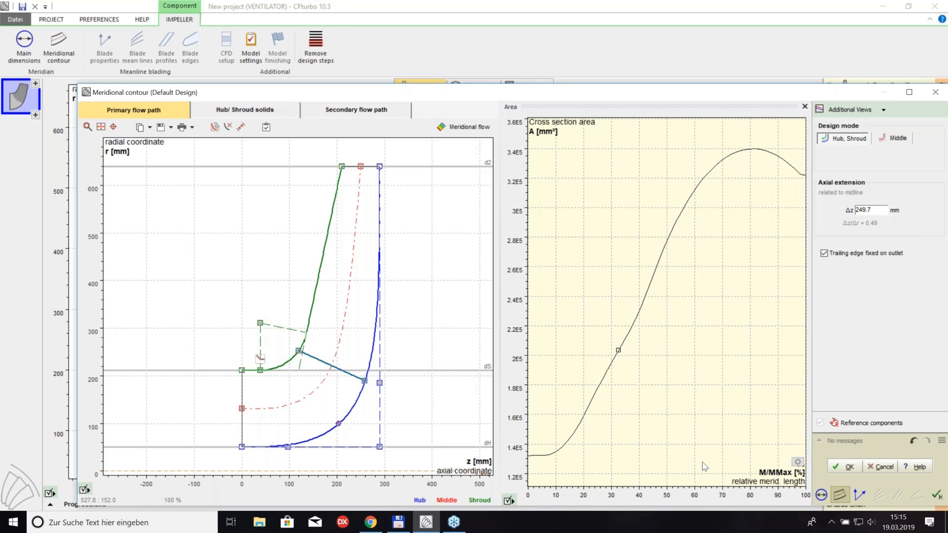
click(846, 467)
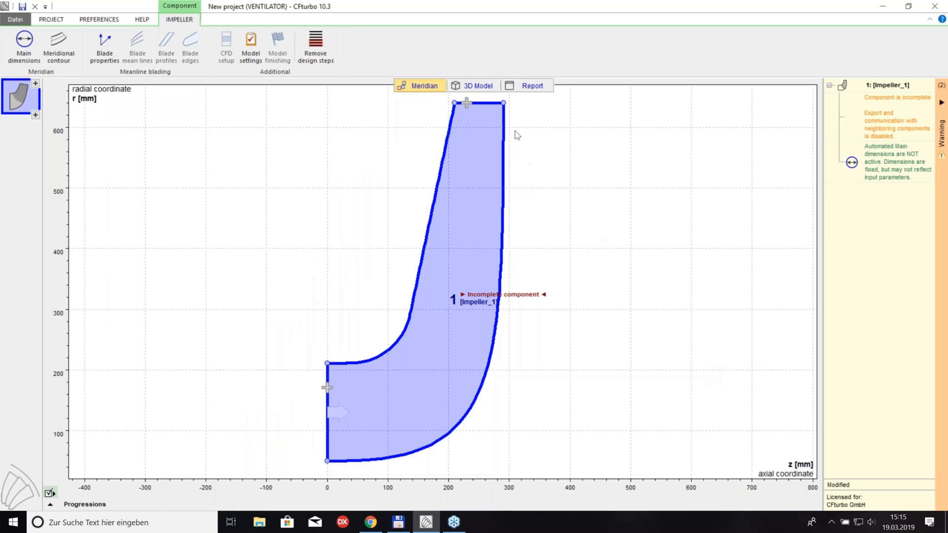
- Show the impeller's 3D model with clipping turned off and examine the full flow domain from the side
click(474, 86)
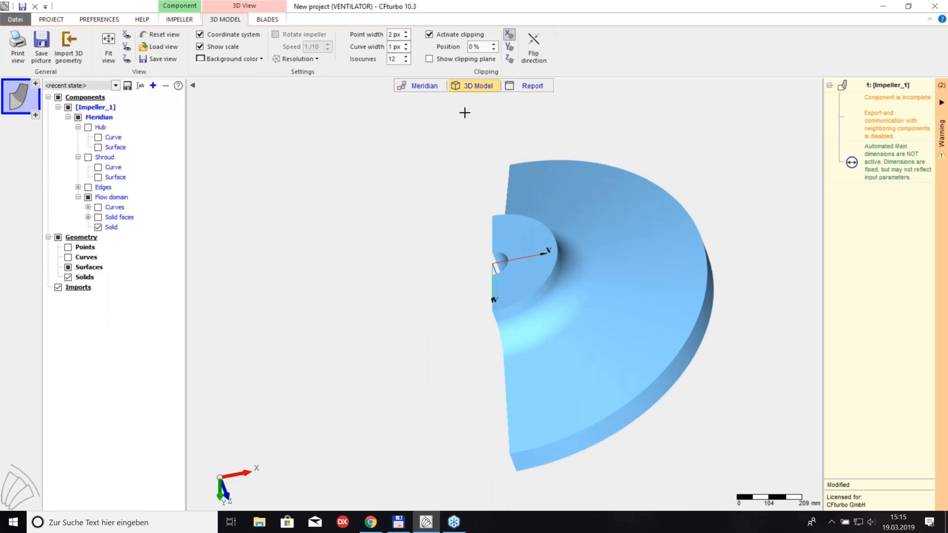
click(429, 34)
drag(563, 129, 406, 357)
drag(572, 292, 435, 198)
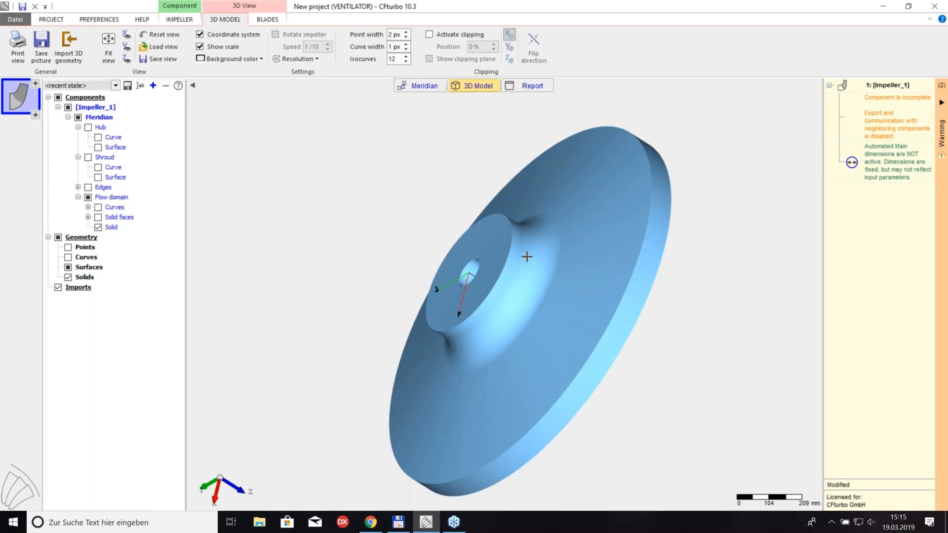
- Open the impeller's blade properties from the meridian, check the available blade shapes, and turn off the automatic blade angle calculation
click(423, 86)
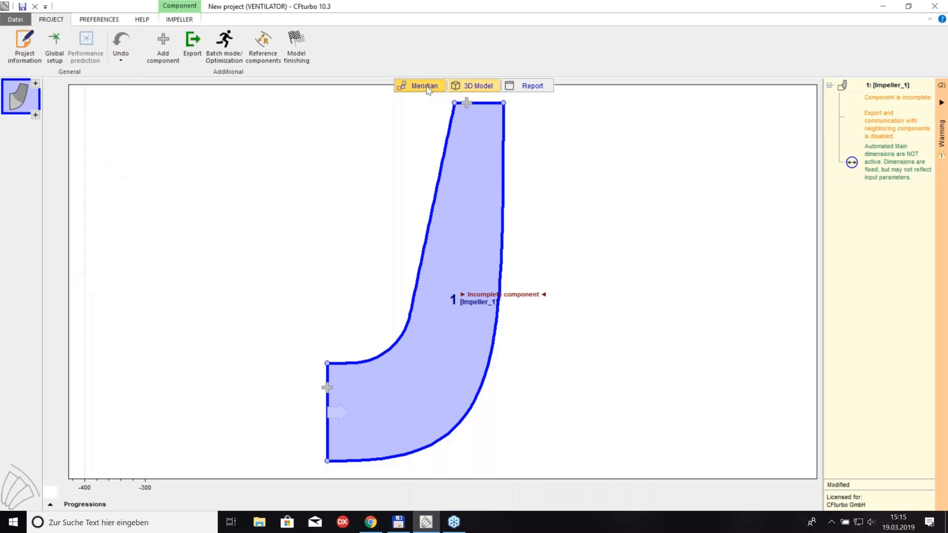
mouse_move(484, 335)
click(503, 329)
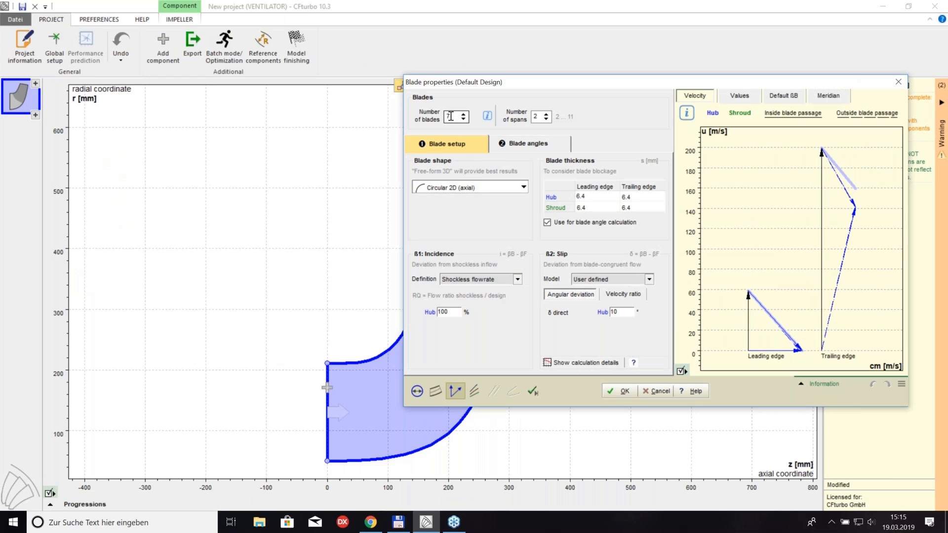
click(523, 149)
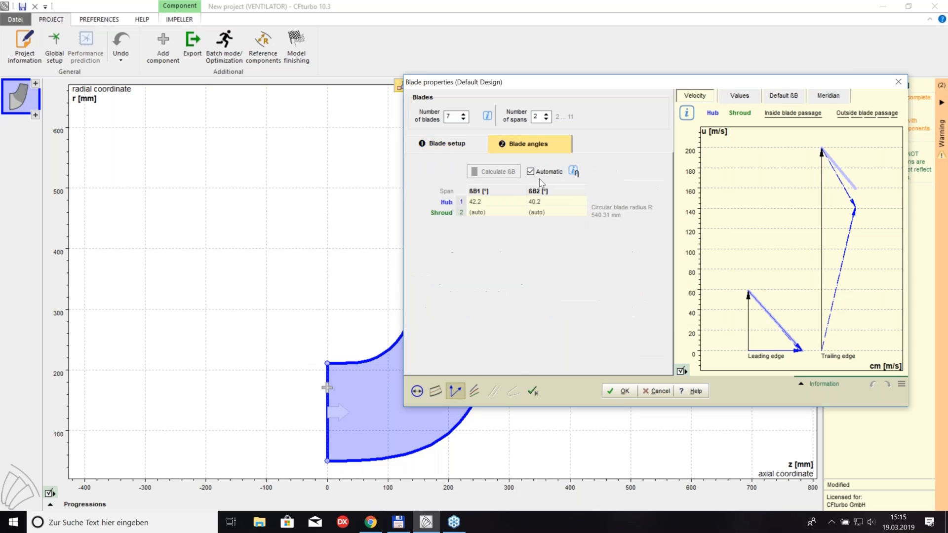
click(470, 145)
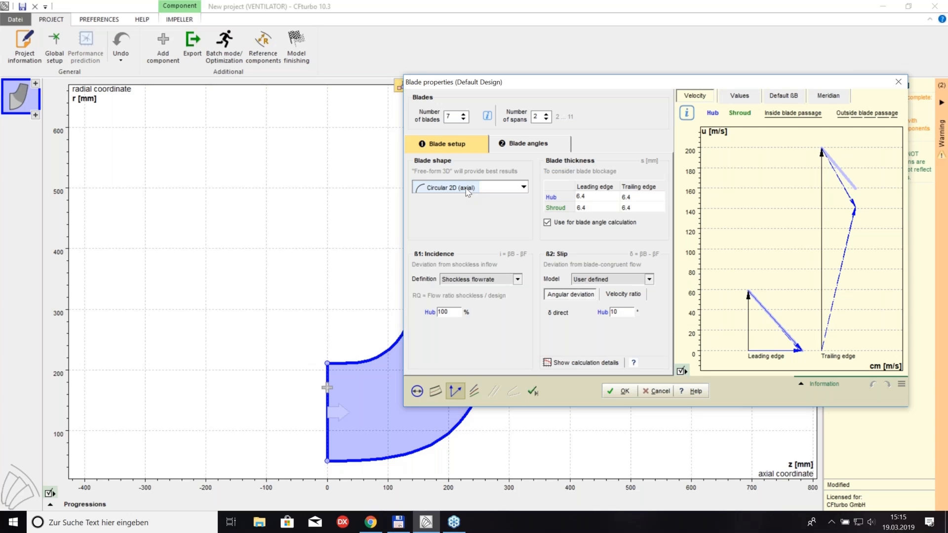
click(469, 190)
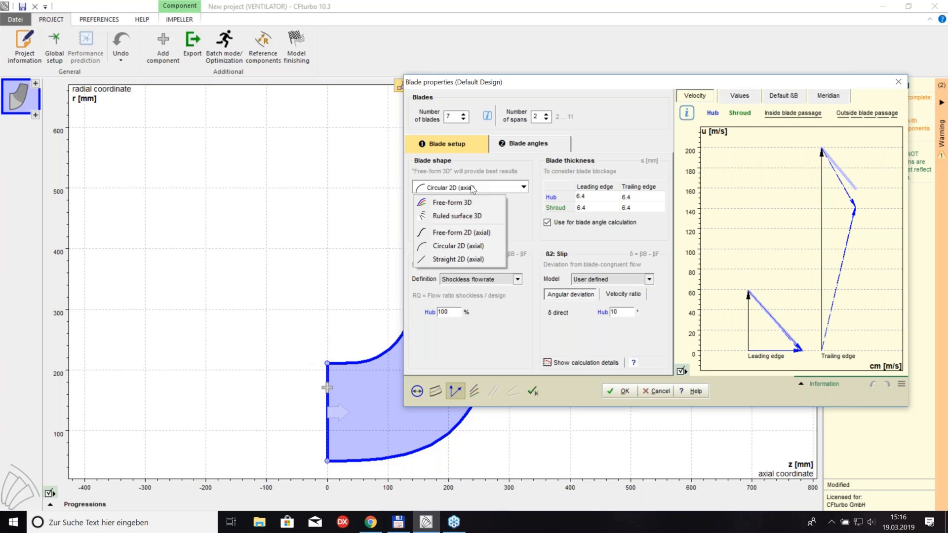
click(533, 216)
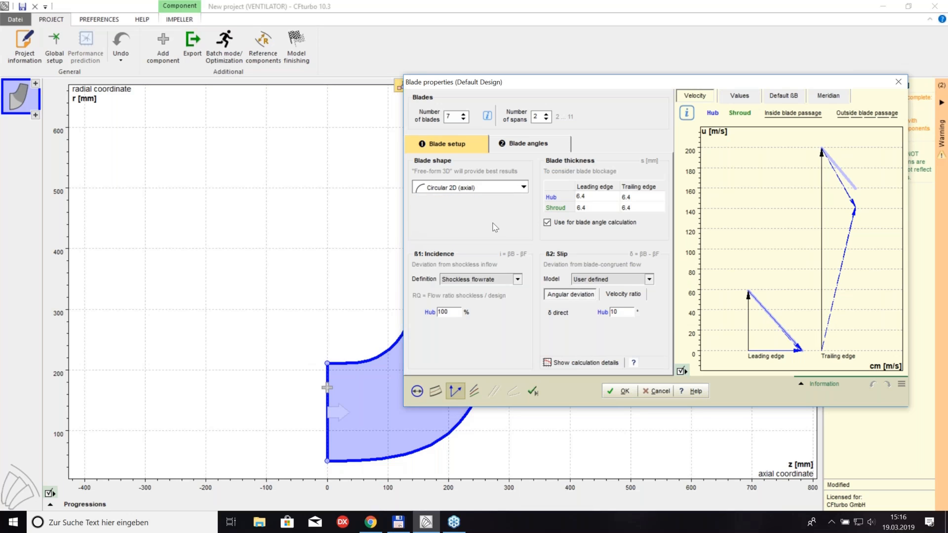
click(542, 145)
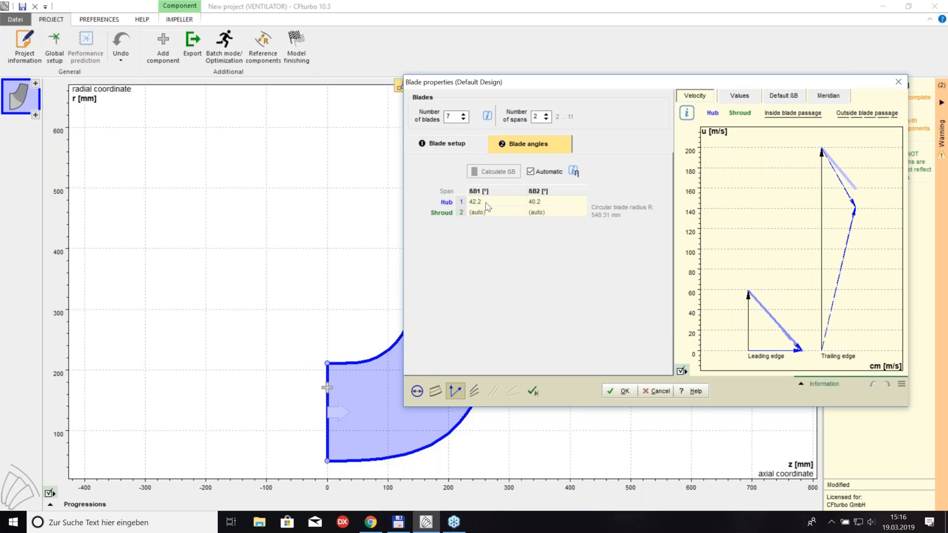
click(530, 173)
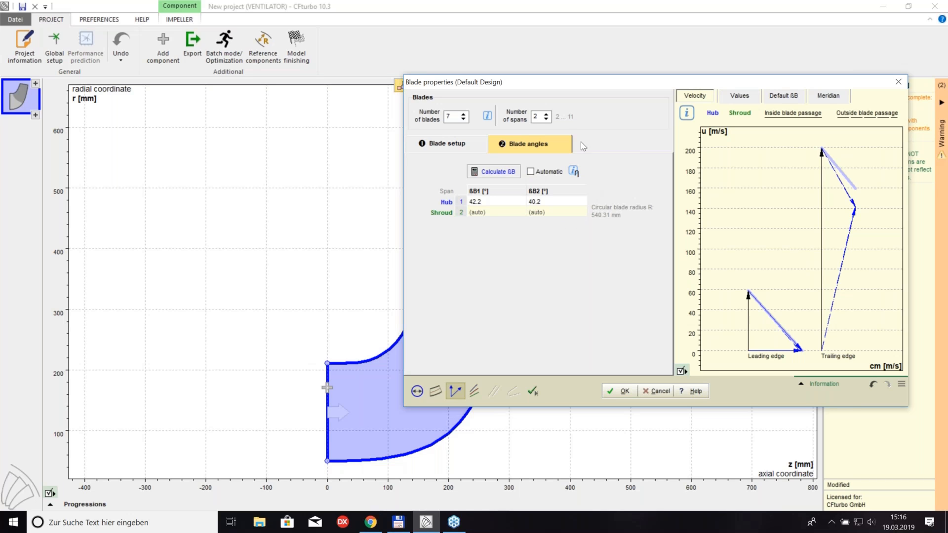
- Try a higher number of blade spans and return it to 2
click(546, 114)
click(546, 114)
click(546, 114)
click(546, 113)
click(546, 119)
click(546, 119)
click(546, 118)
click(546, 119)
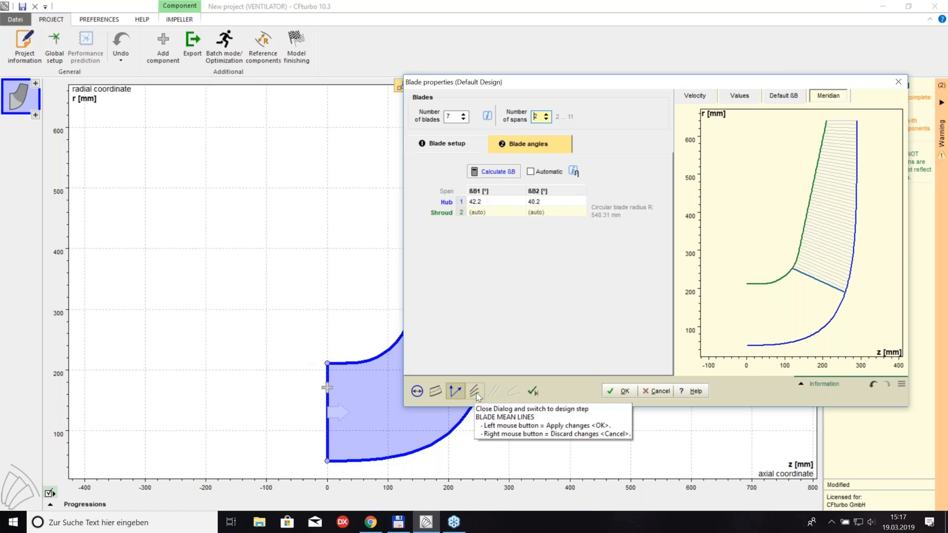
- Accept the blade properties, examine the blade mean lines in the 3D preview, and proceed to the blade profiles
click(619, 391)
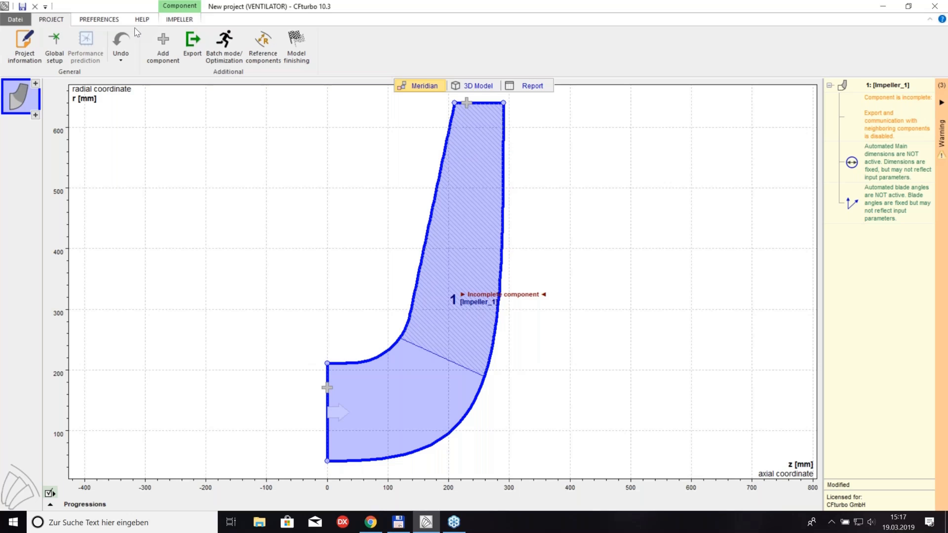
click(176, 20)
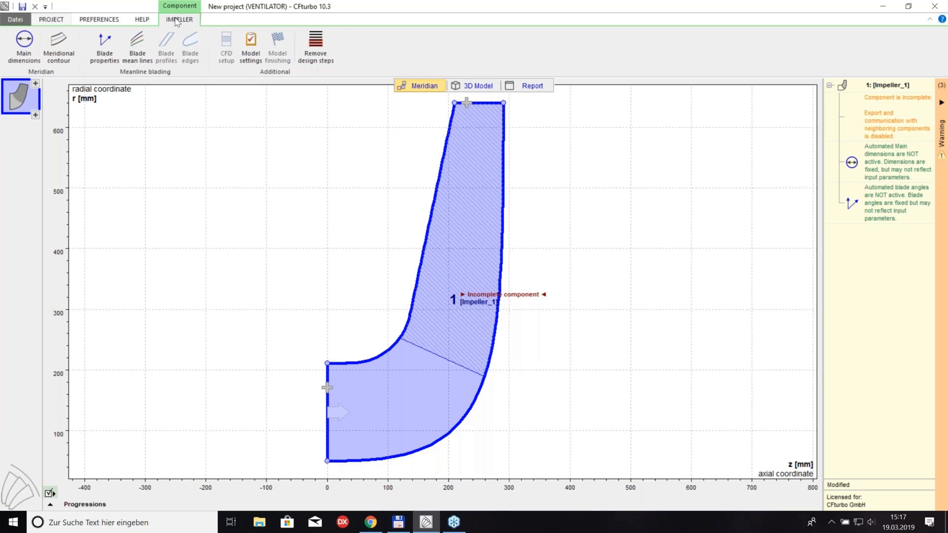
click(139, 50)
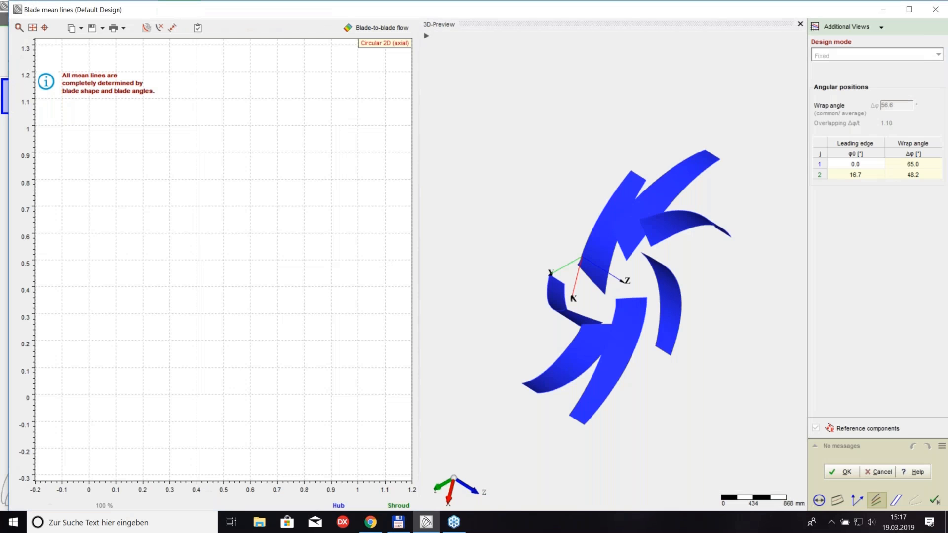
drag(623, 279, 637, 296)
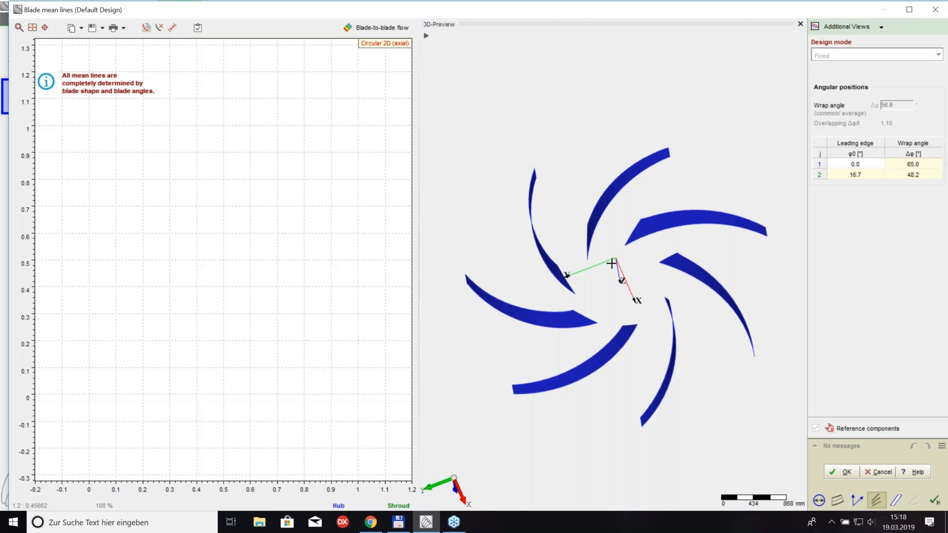
click(896, 501)
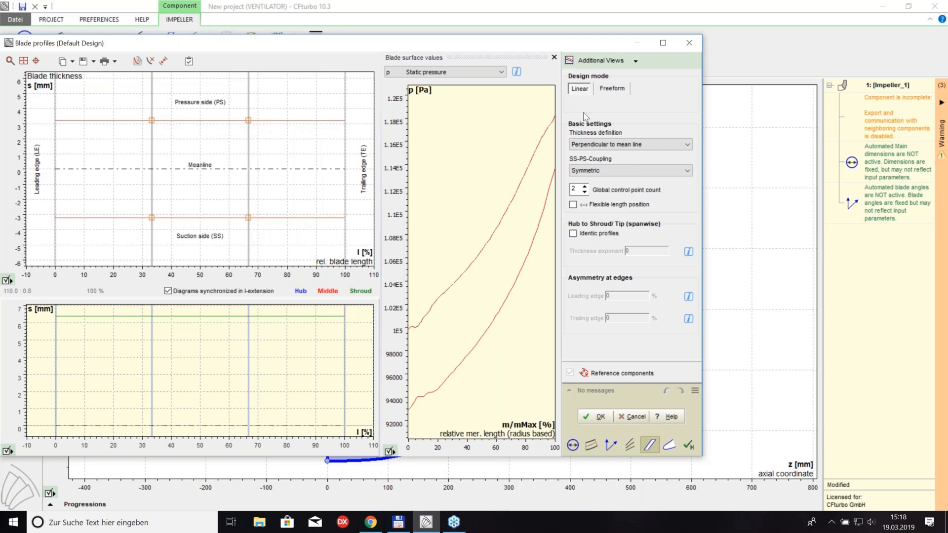
- Try a freeform blade profile with a rounded leading edge, look into the profile manager, and restore the linear profile with two control points
click(609, 93)
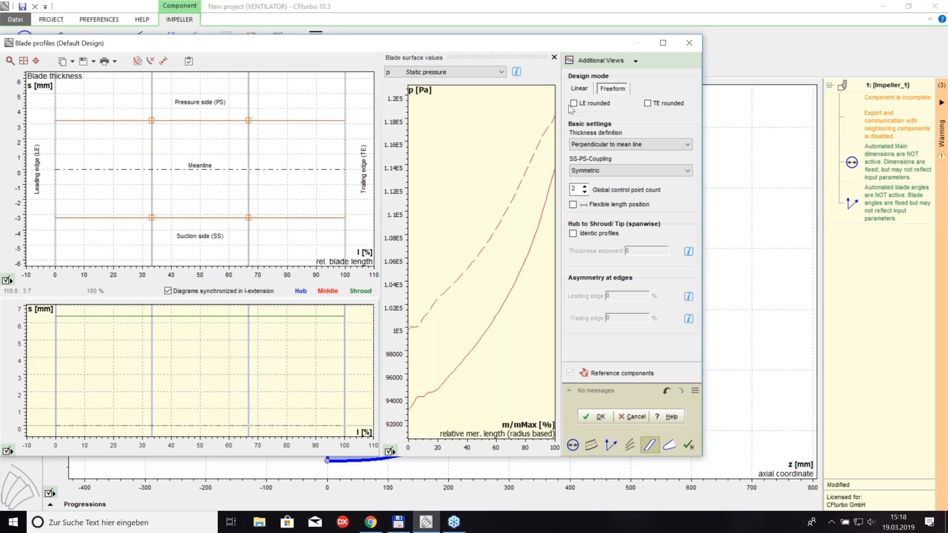
mouse_move(152, 120)
mouse_down()
mouse_move(152, 92)
mouse_move(163, 111)
mouse_up()
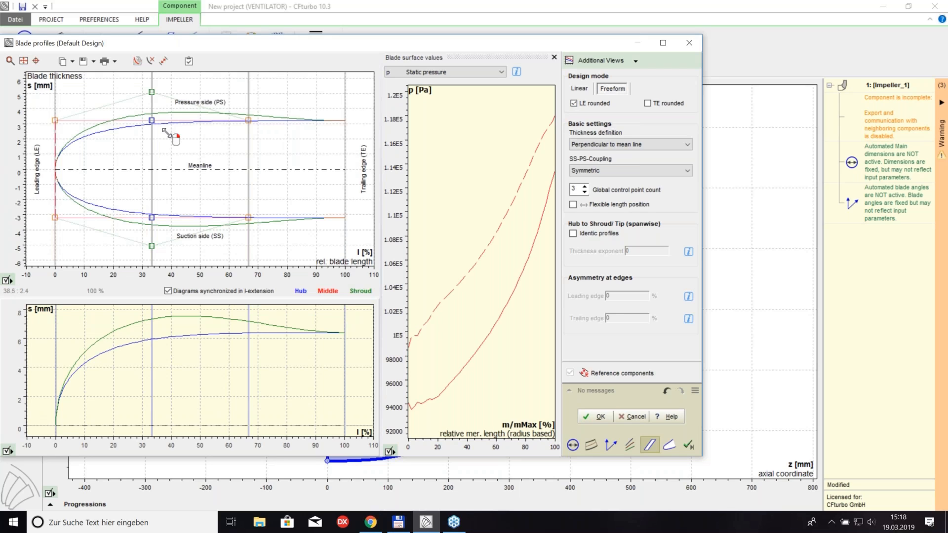
right_click(130, 128)
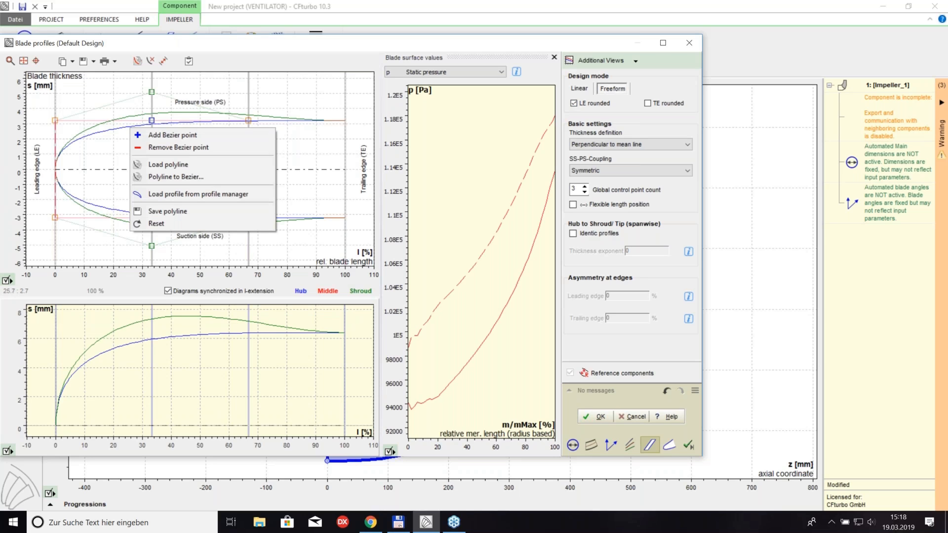
click(168, 196)
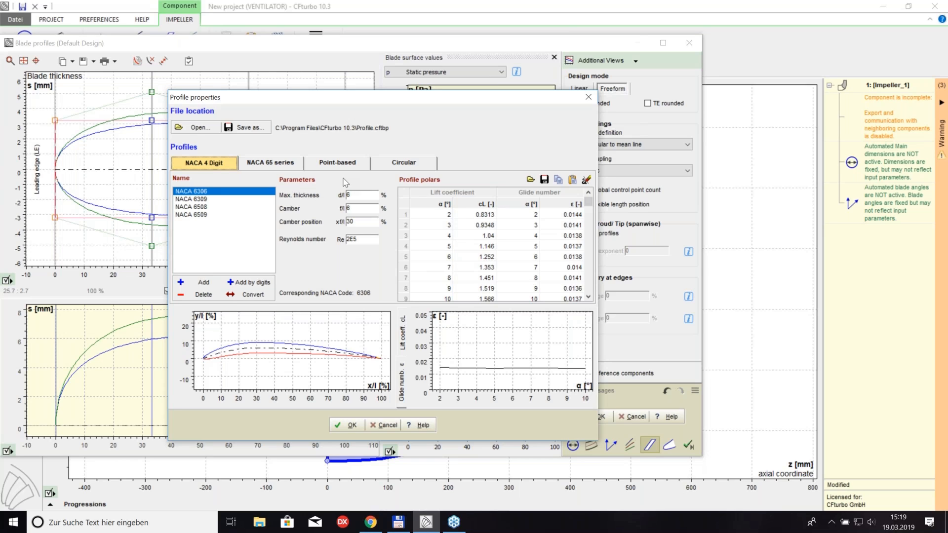
click(394, 426)
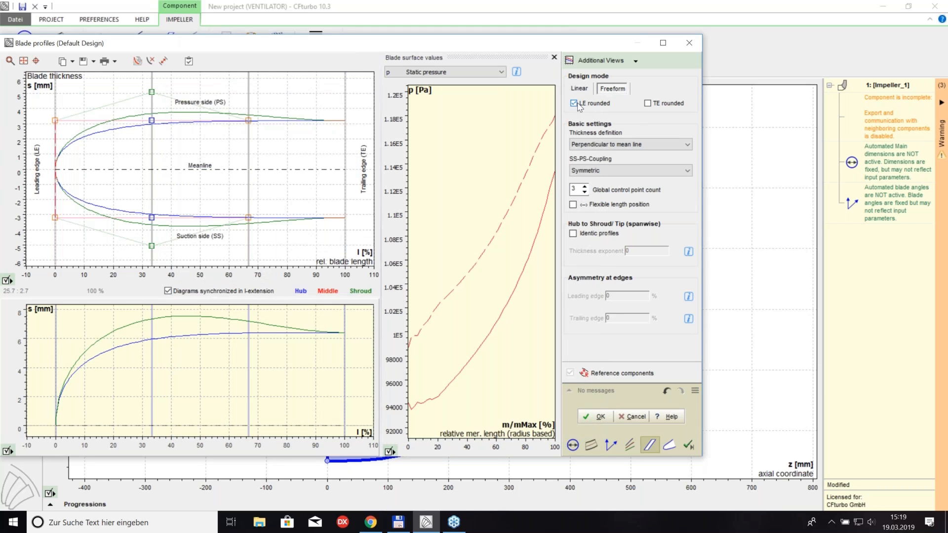
click(579, 88)
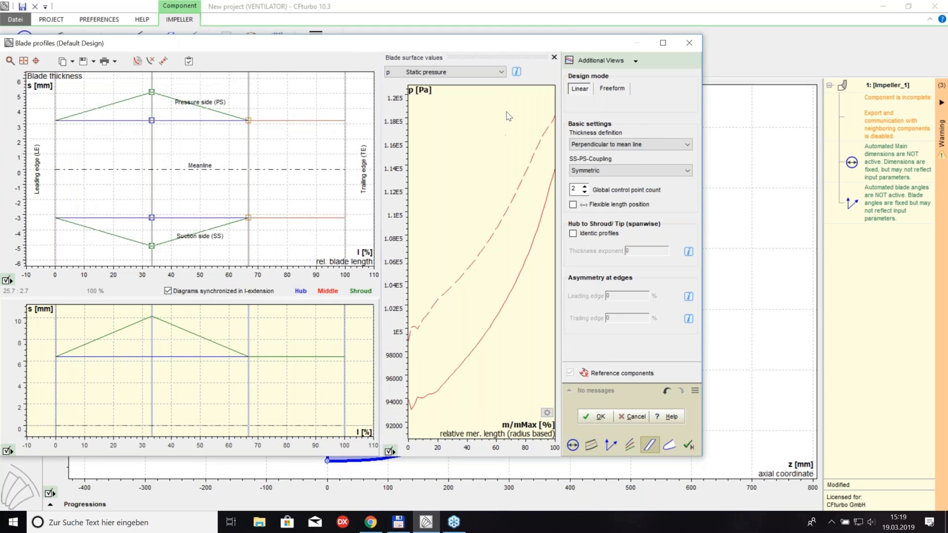
click(585, 191)
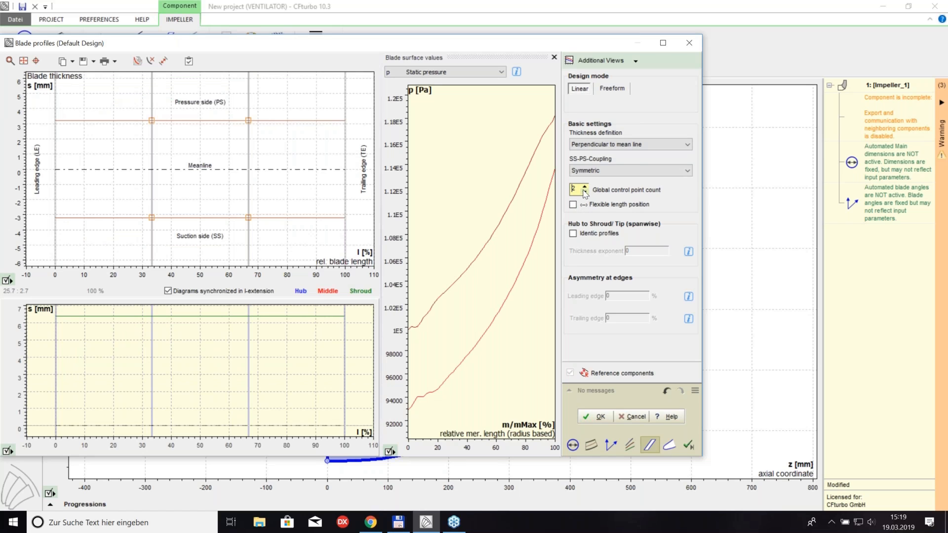
- Accept the blade profiles and display the impeller's 3D model in the Default view state, turned to show the blades from the inlet
click(588, 412)
click(608, 422)
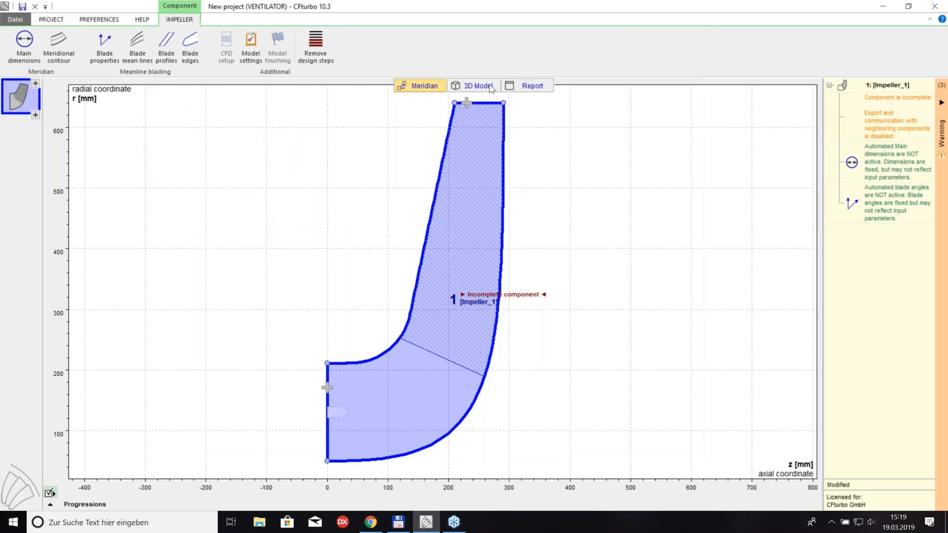
click(490, 87)
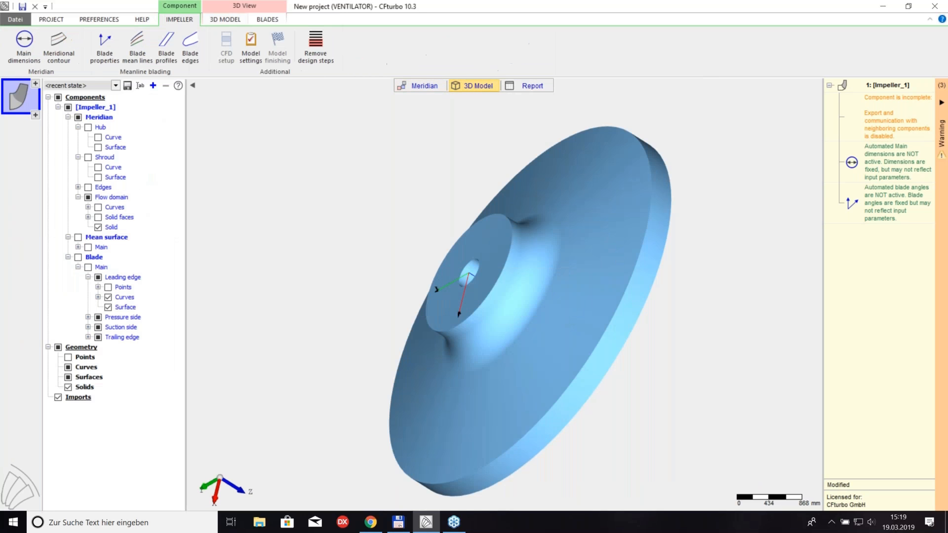
click(115, 86)
click(97, 100)
drag(607, 325, 645, 307)
scroll(630, 271, up, 2)
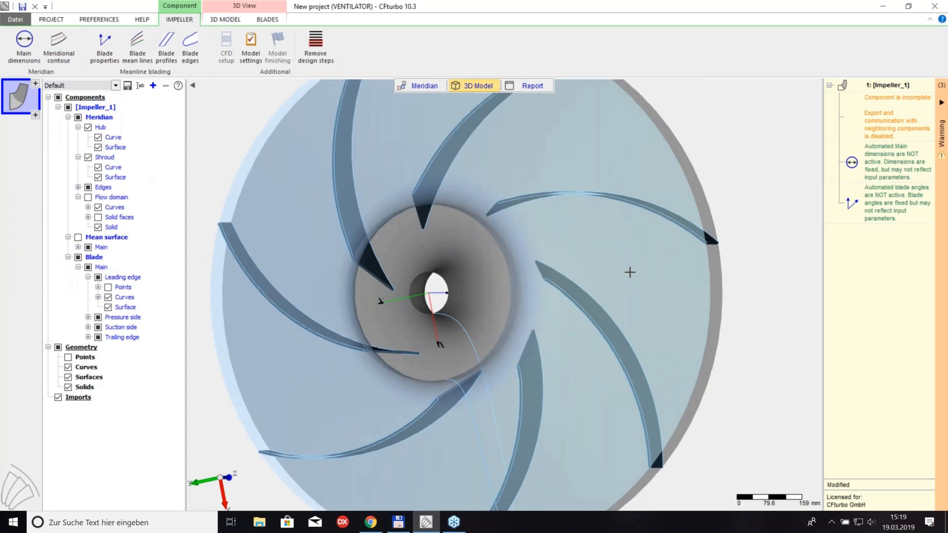
- Open the blade edges definition and set the elliptical leading edge's axis ratio to 2
drag(476, 212, 447, 192)
drag(675, 251, 745, 250)
scroll(750, 252, up, 4)
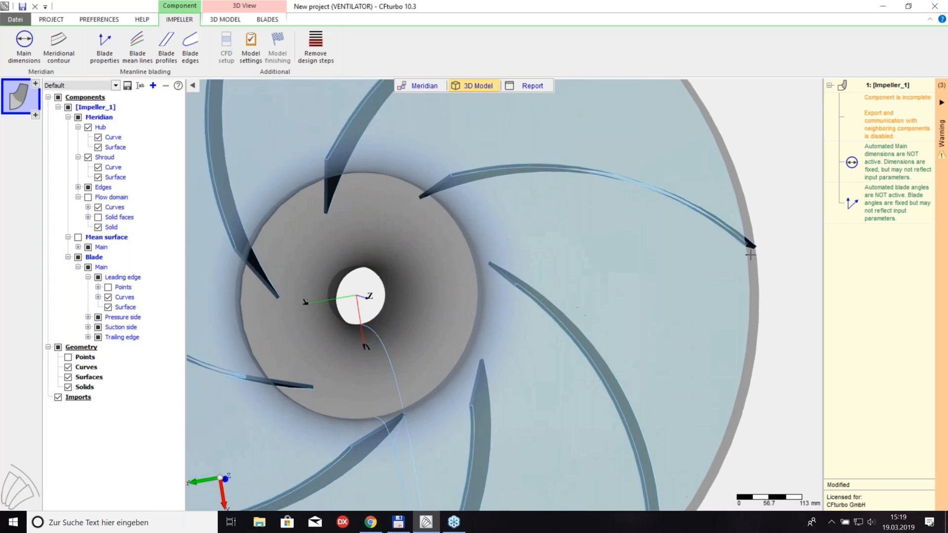
scroll(751, 252, up, 5)
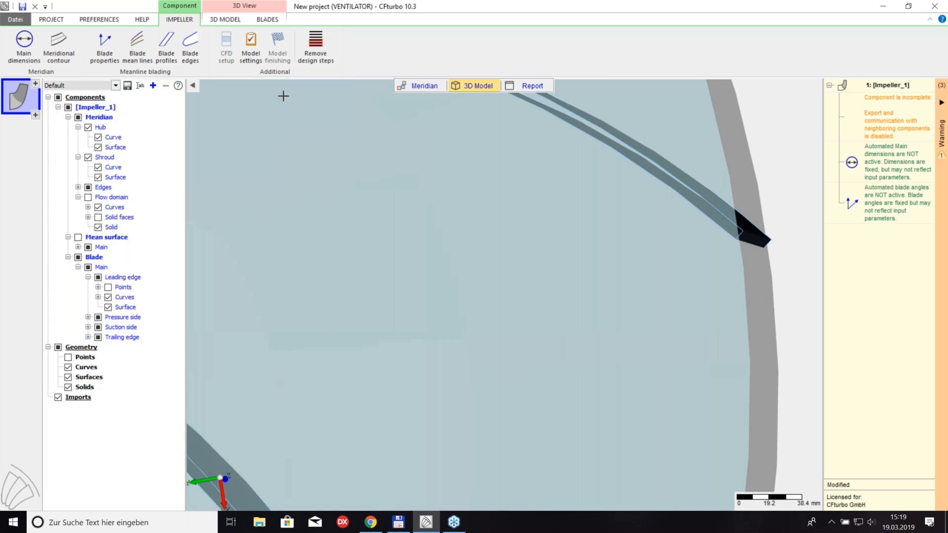
click(195, 44)
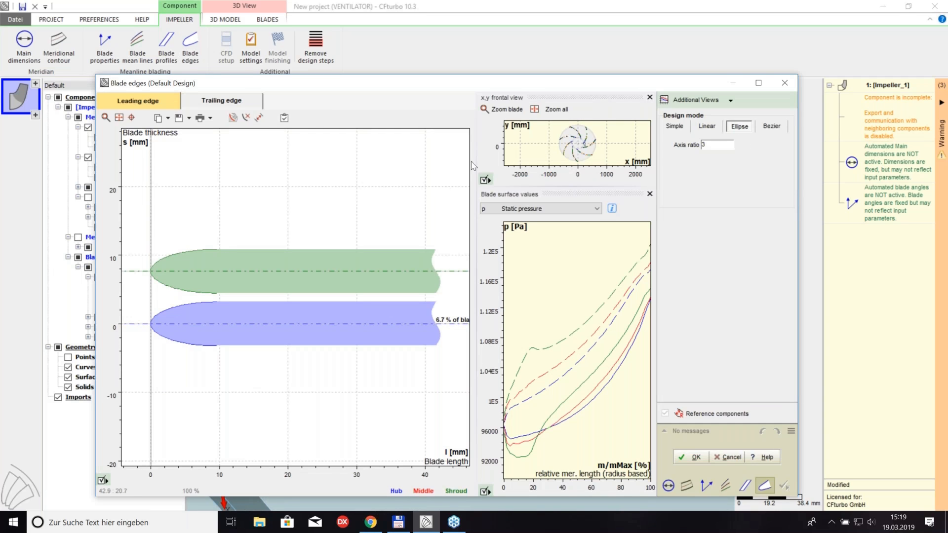
click(214, 258)
drag(635, 189, 634, 243)
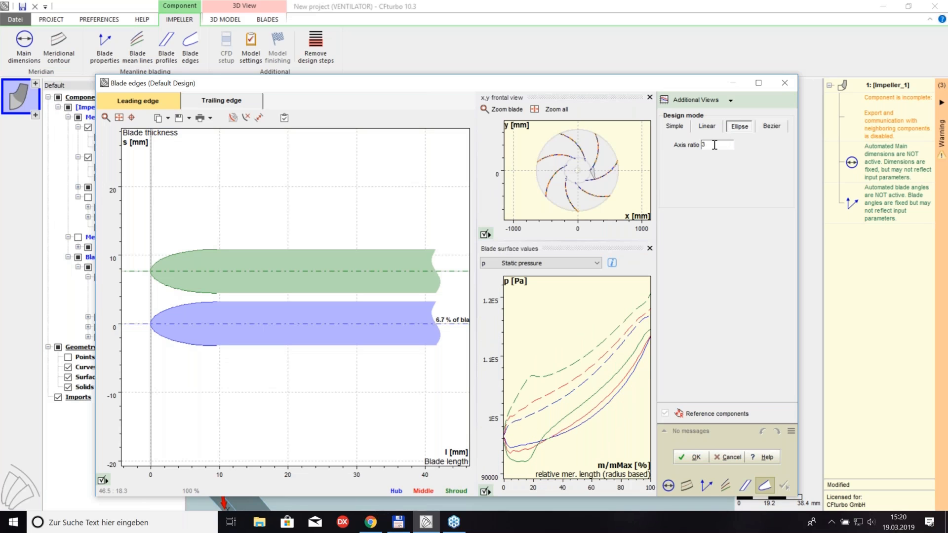
double_click(714, 145)
text(2)
- Try the simple trailing edge without trimming on the meridional trailing edge, compare the blade tip in the frontal view, and restore the trimming
click(256, 103)
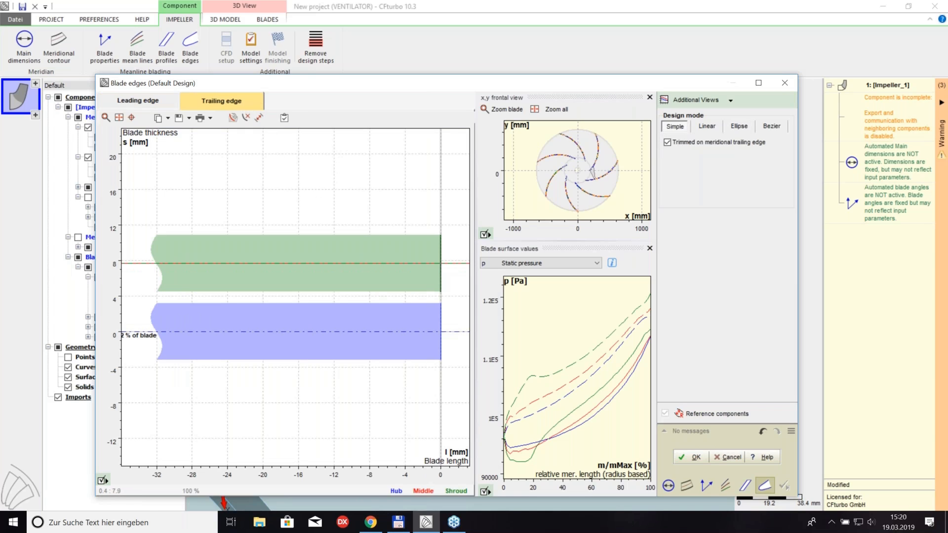
scroll(619, 170, up, 1)
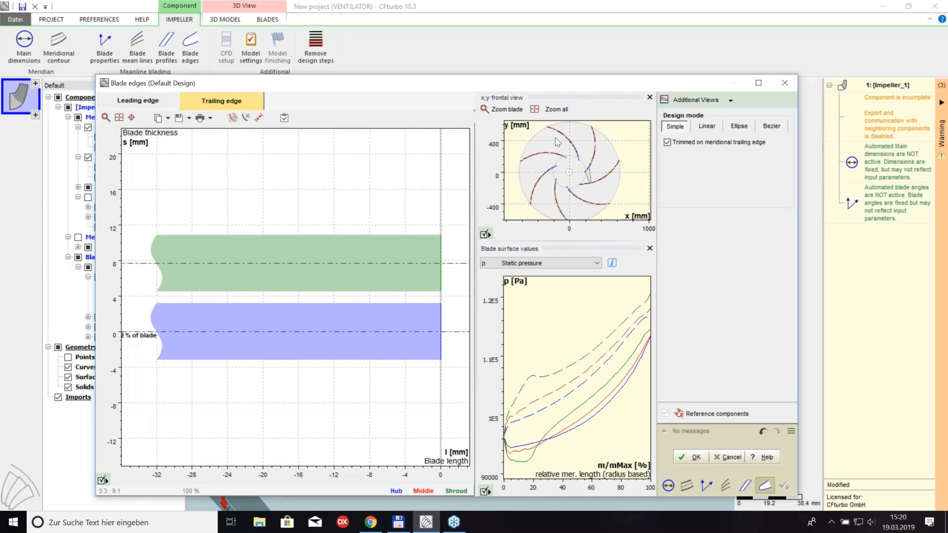
drag(582, 248, 585, 355)
click(519, 110)
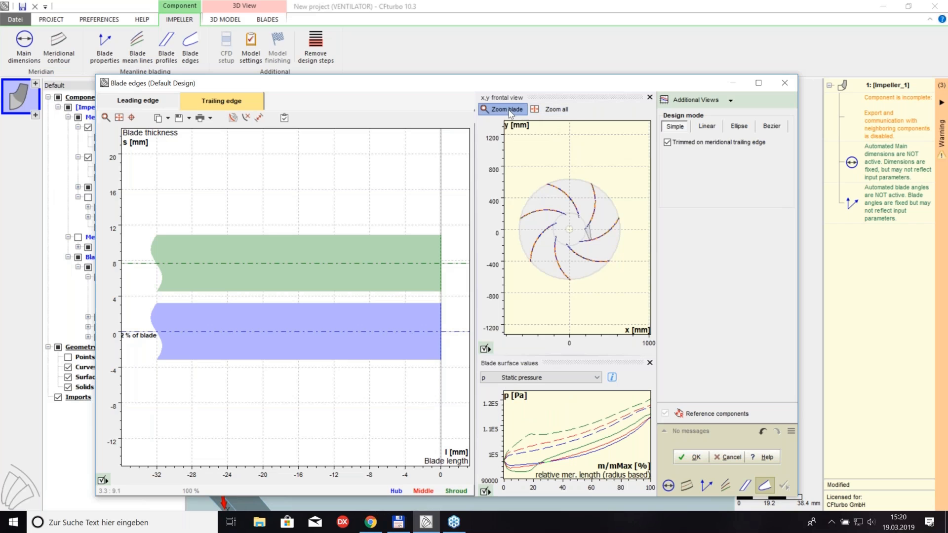
click(666, 143)
scroll(584, 192, up, 3)
scroll(584, 193, up, 2)
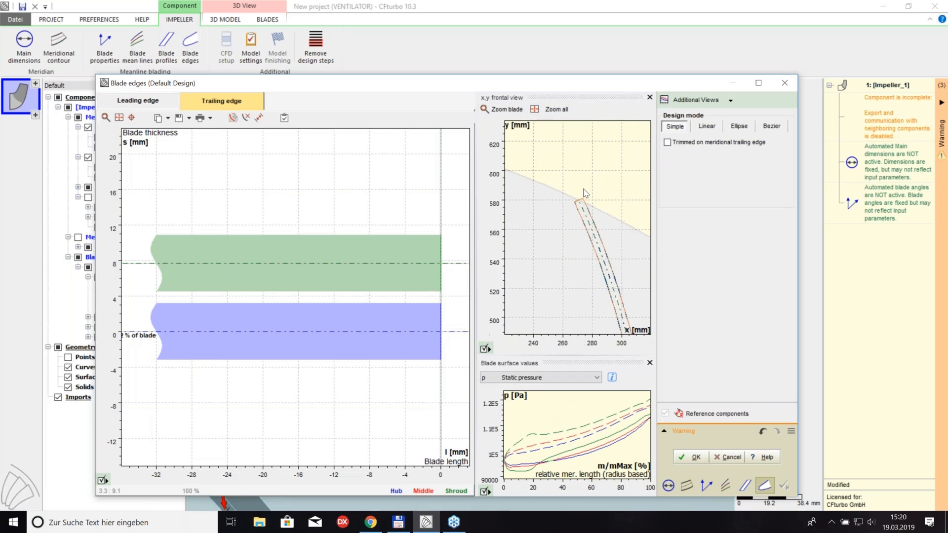
click(667, 143)
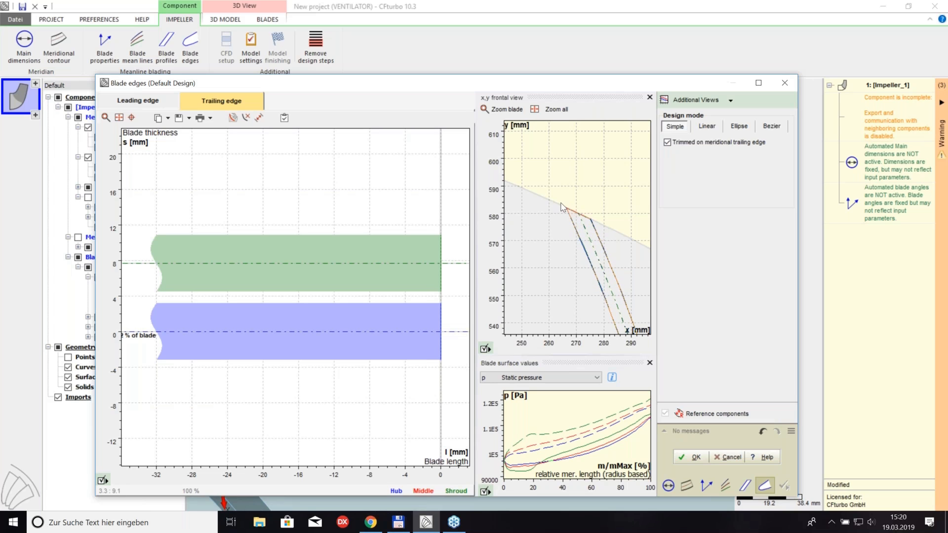
- Accept the blade edges and examine the impeller obliquely in the 3D model
click(696, 458)
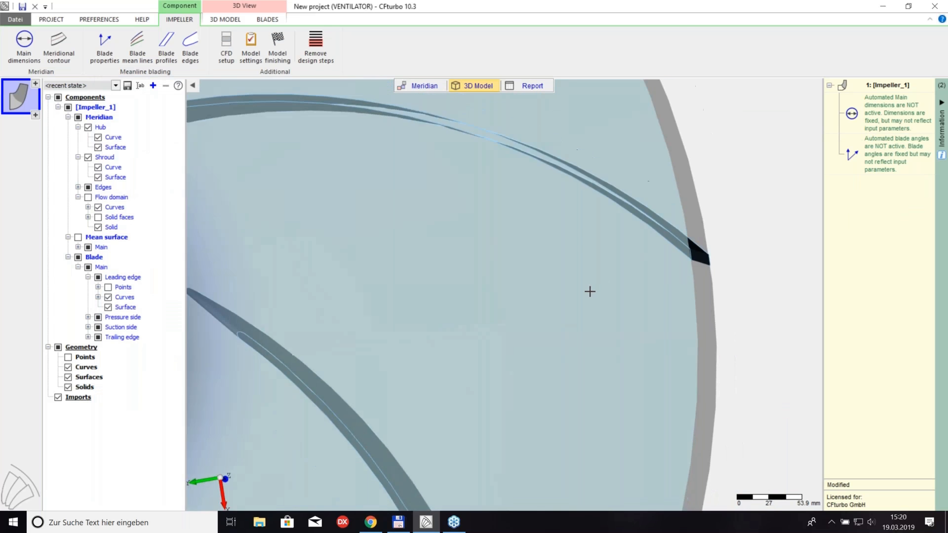
drag(572, 290, 418, 339)
middle_drag(400, 344, 501, 304)
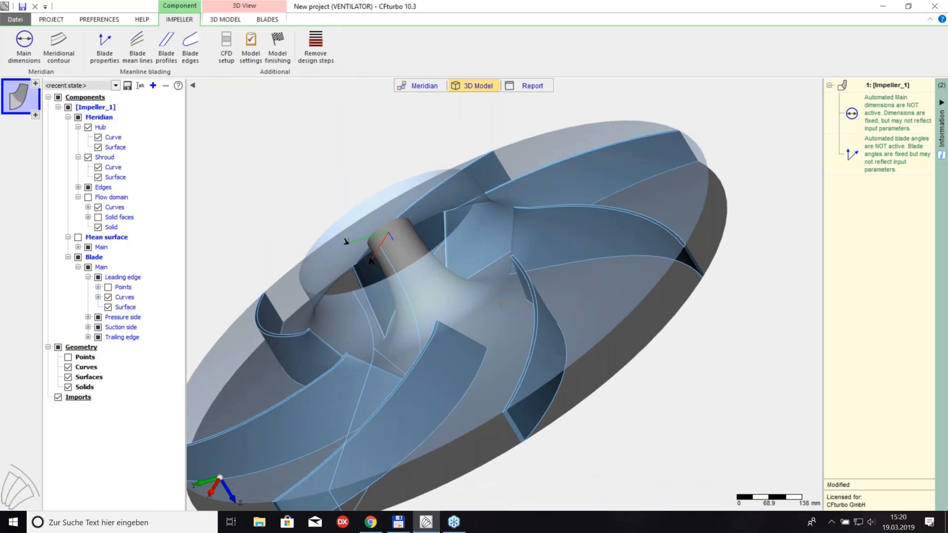
- Add a new volute component at the impeller's outlet in the meridional view
click(437, 87)
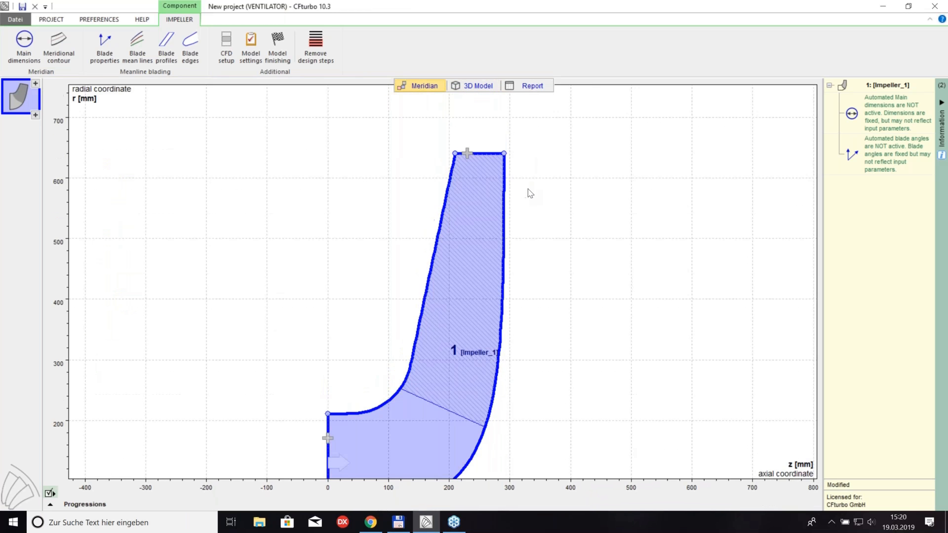
scroll(530, 193, down, 4)
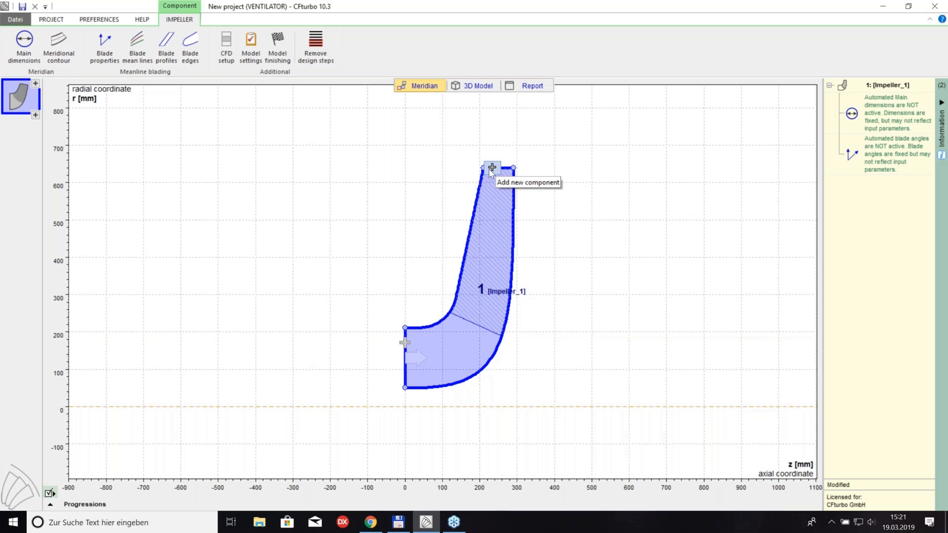
click(491, 169)
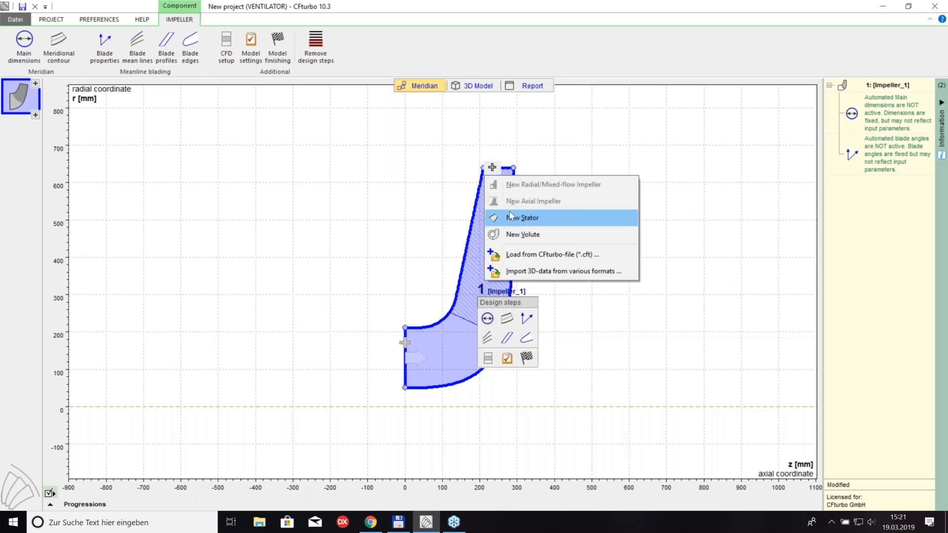
click(524, 237)
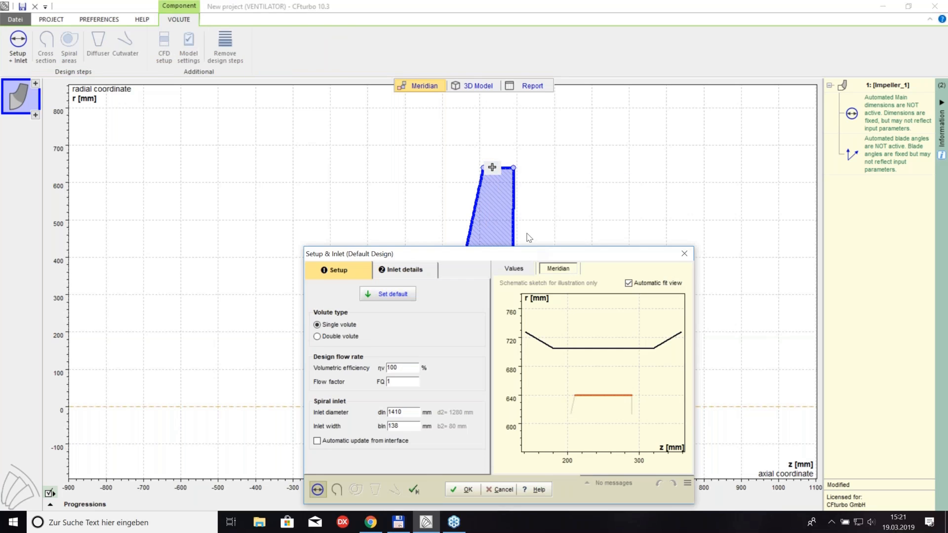
- Set the single volute's spiral inlet diameter to 1330 mm and its inlet width to 400 mm
drag(379, 312, 364, 314)
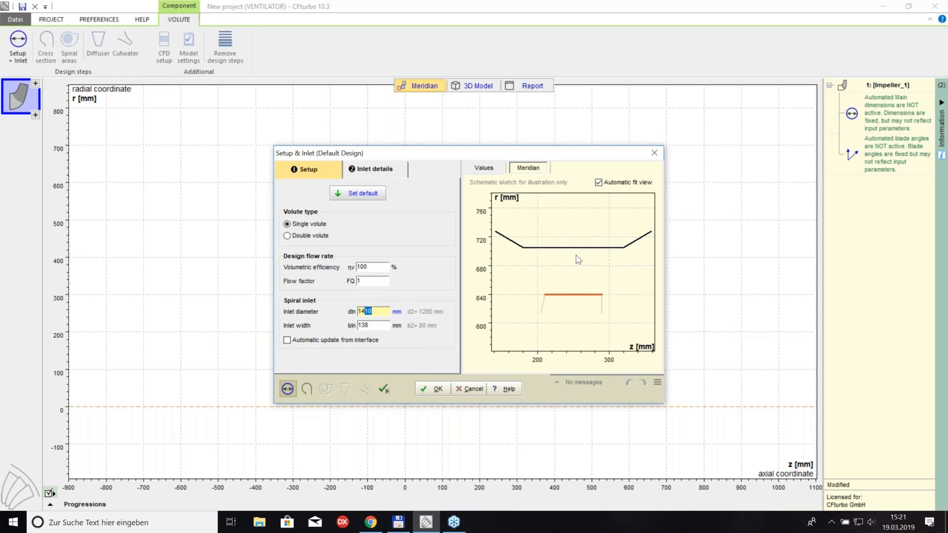
key(BackSpace)
key(BackSpace)
text(34)
key(BackSpace)
text(30)
key(Tab)
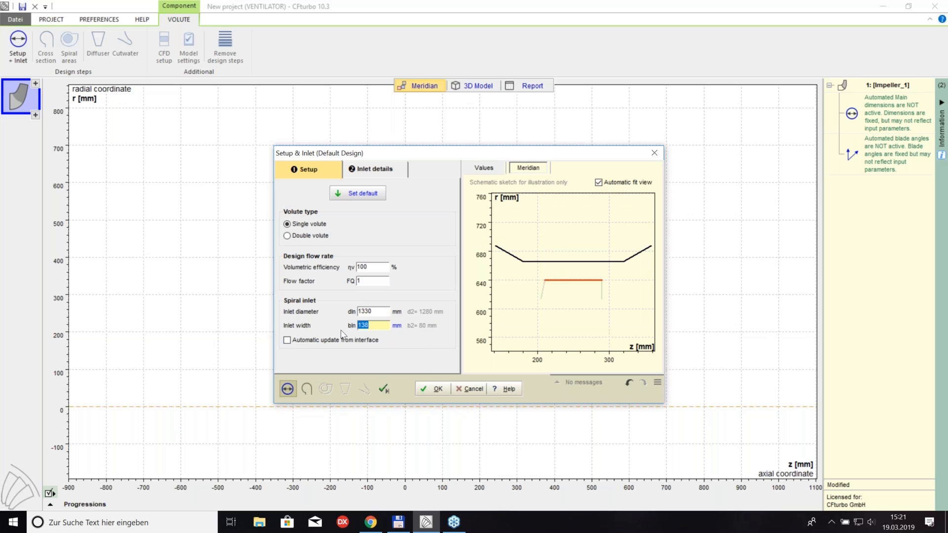
text(400)
click(381, 311)
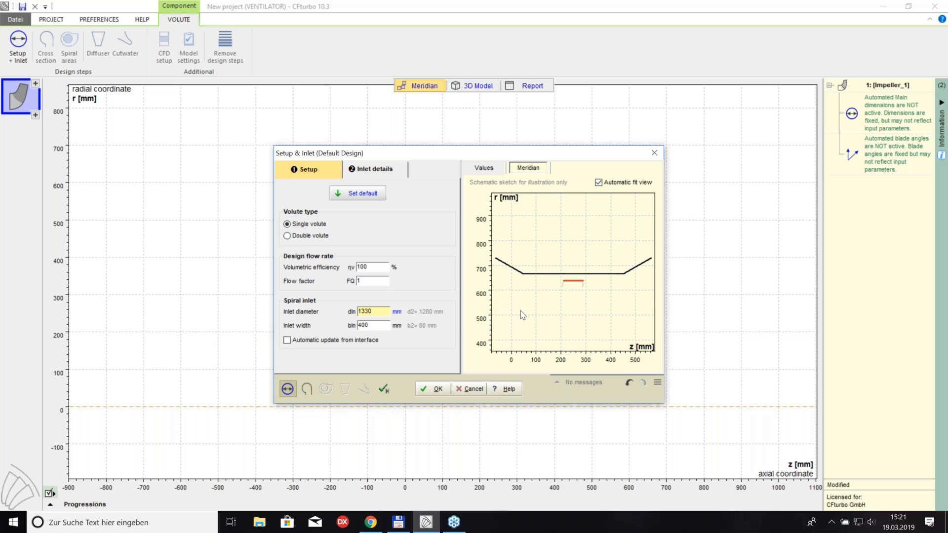
- In the inlet details, set the centre line's axial offset Δz to -65 mm
click(395, 170)
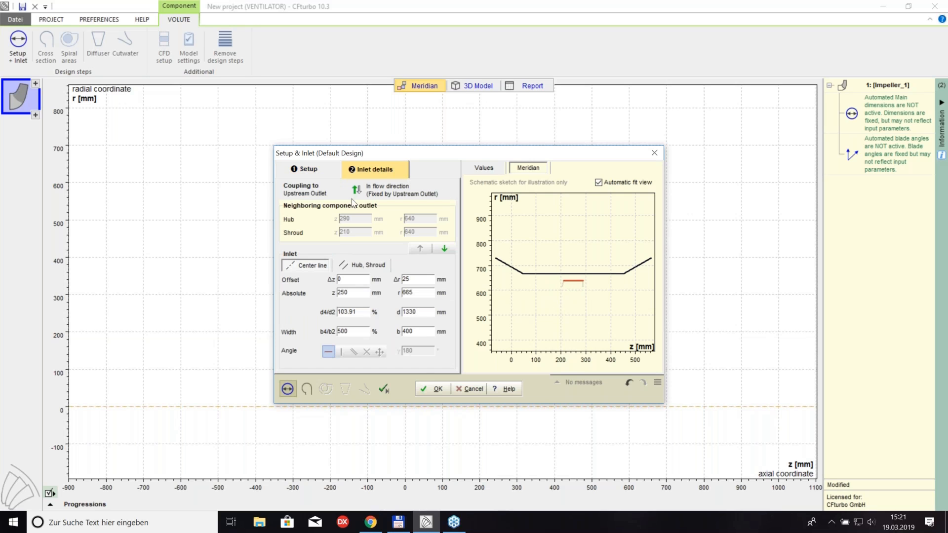
click(358, 280)
text(-65)
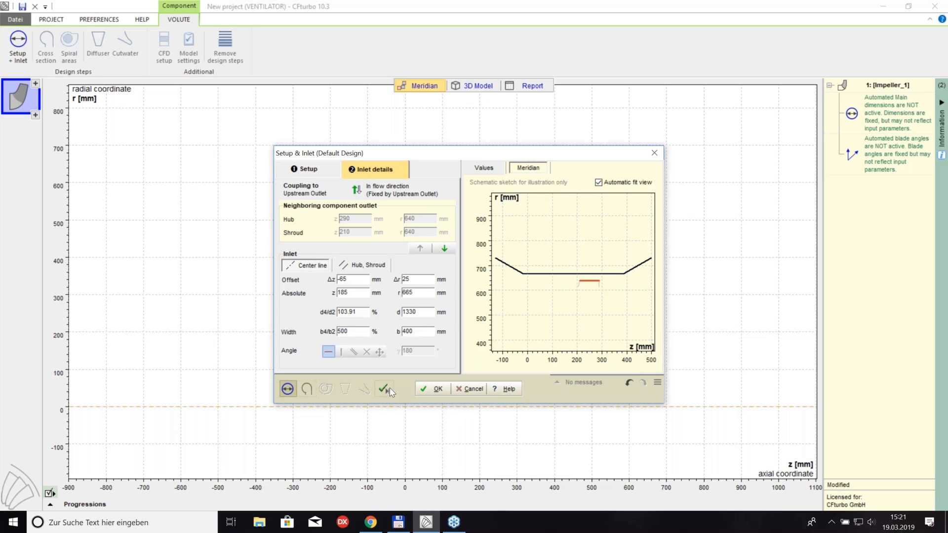
- Proceed to the volute's cross section, review the available section shapes, and accept the symmetric rectangular section
click(307, 389)
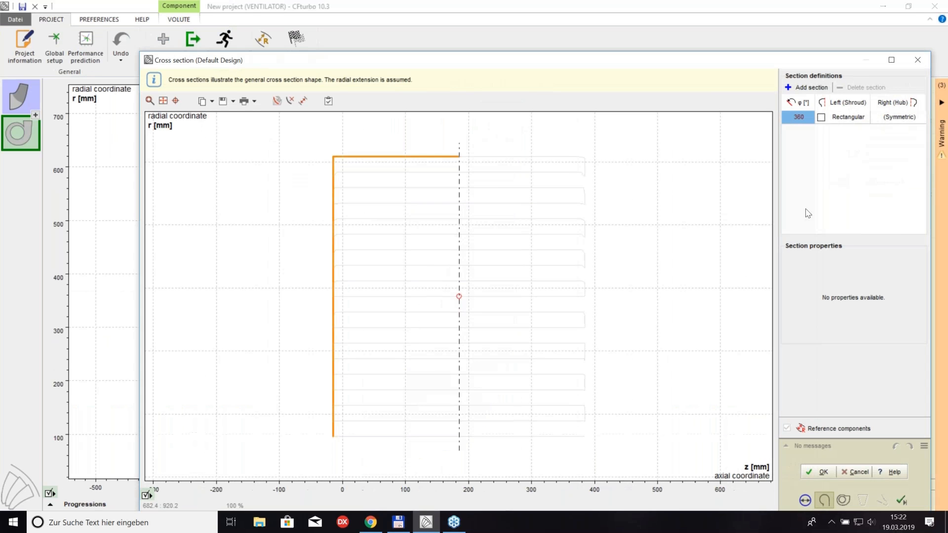
click(853, 118)
click(848, 123)
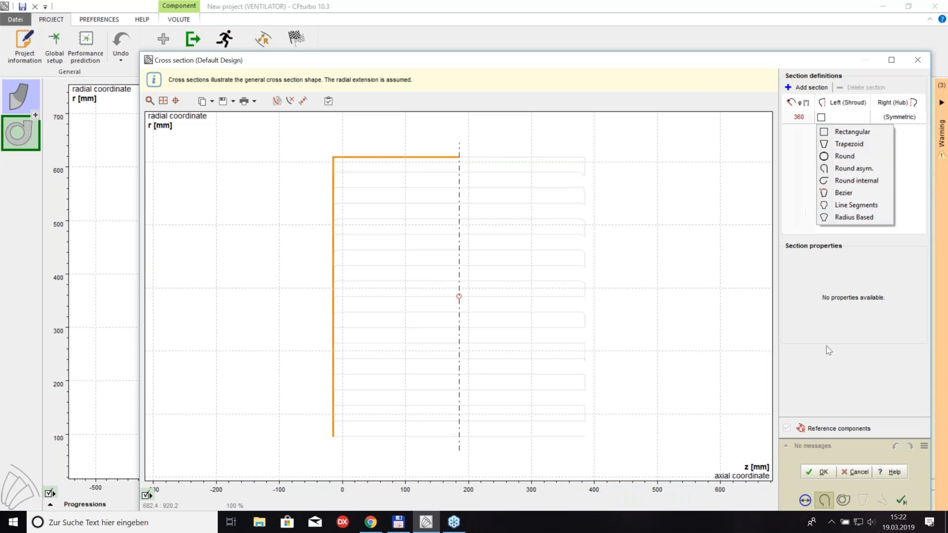
click(714, 354)
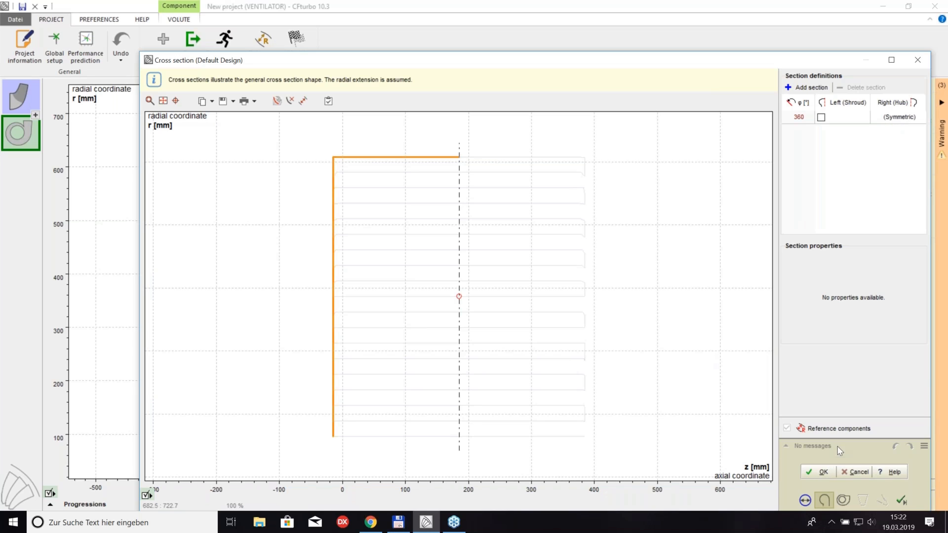
click(824, 472)
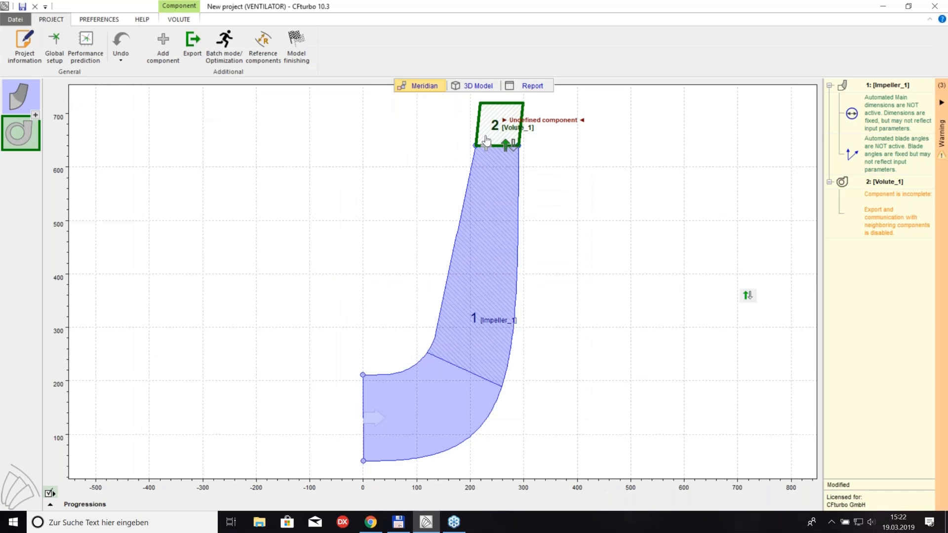
- Open the spiral development areas and accept the velocity-based Pfleiderer design with 360° wrap angle and swirl exponent 1
mouse_move(486, 138)
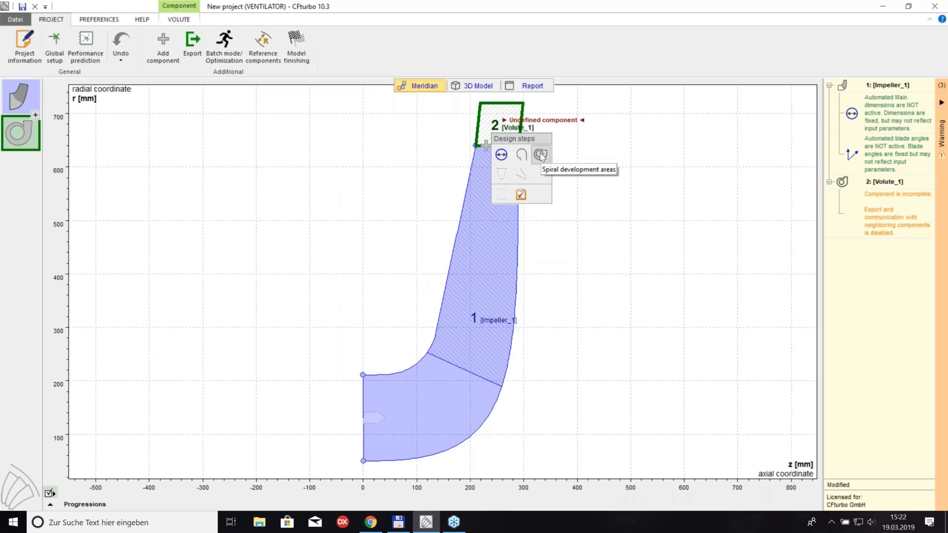
click(541, 155)
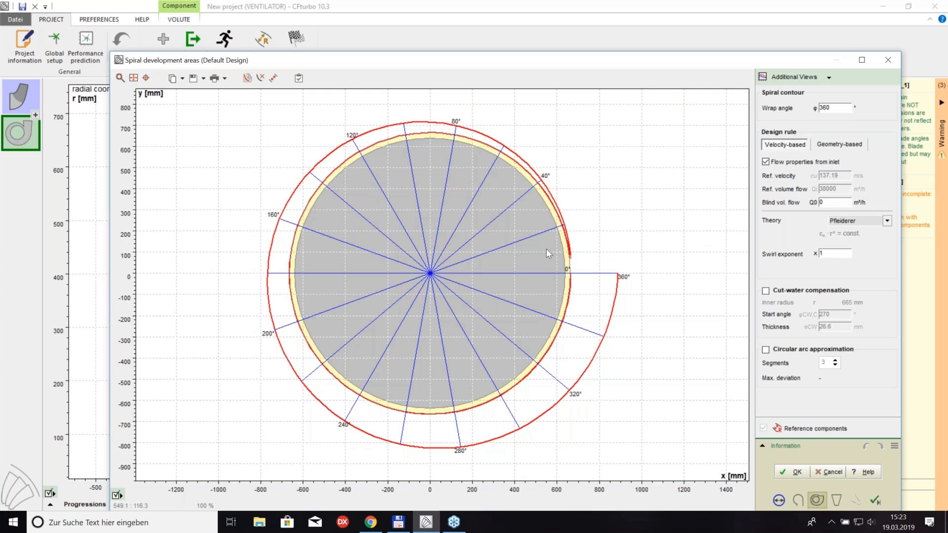
click(832, 254)
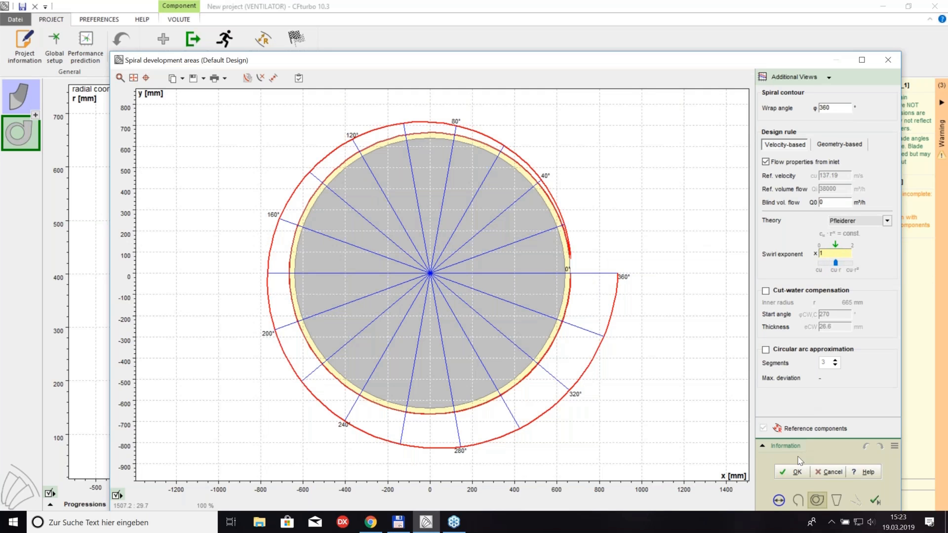
click(793, 471)
- Display the 3D model in the Default view state and examine the spiral around the impeller and its outlet region
mouse_move(524, 102)
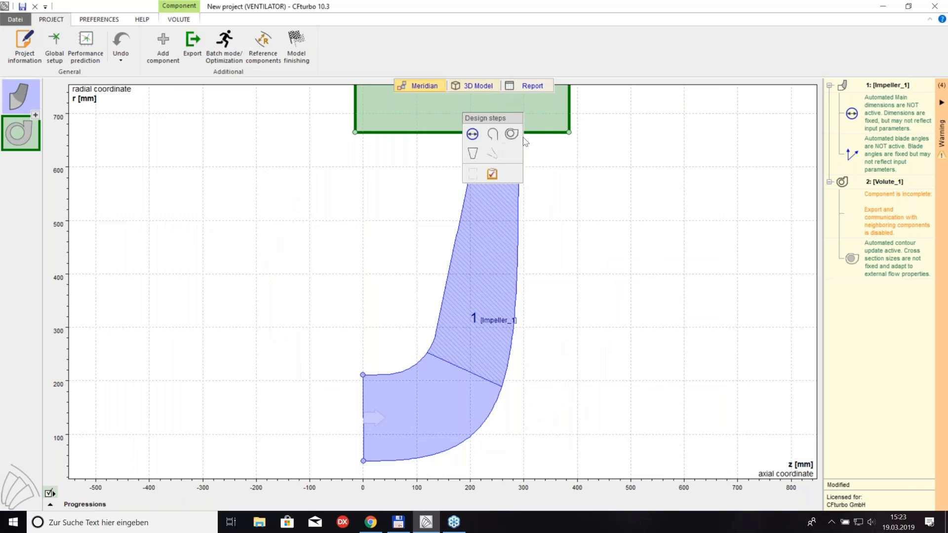
click(475, 85)
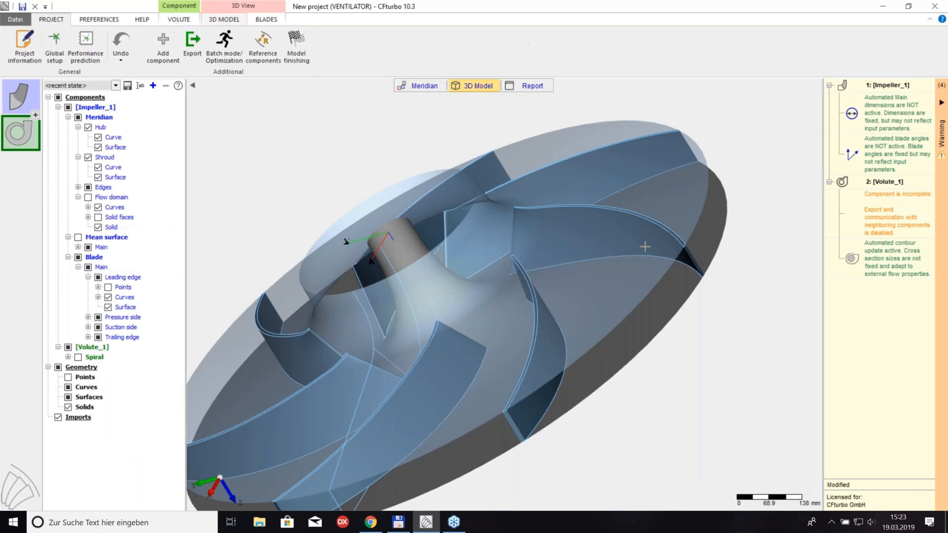
click(99, 86)
click(94, 103)
scroll(520, 235, down, 2)
drag(520, 235, 647, 281)
middle_drag(519, 218, 550, 264)
drag(550, 264, 552, 251)
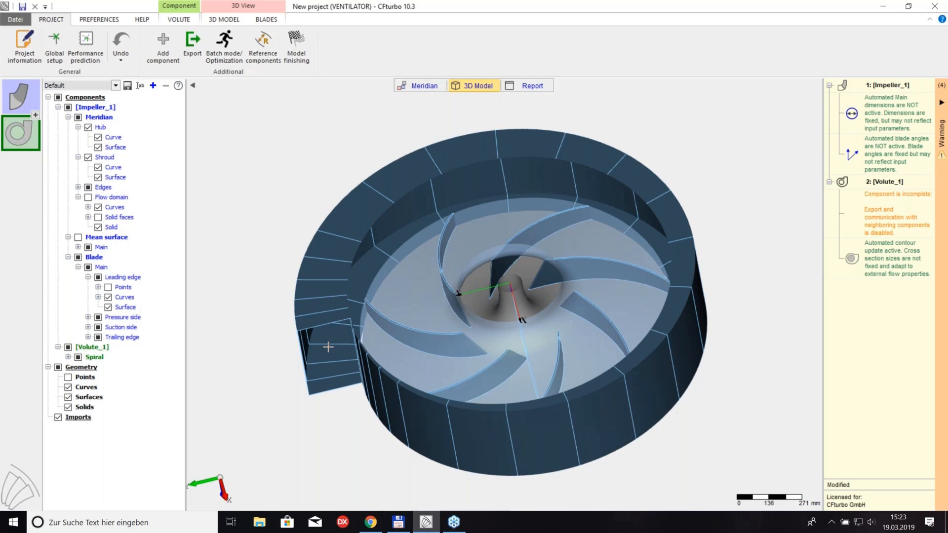
drag(332, 345, 359, 423)
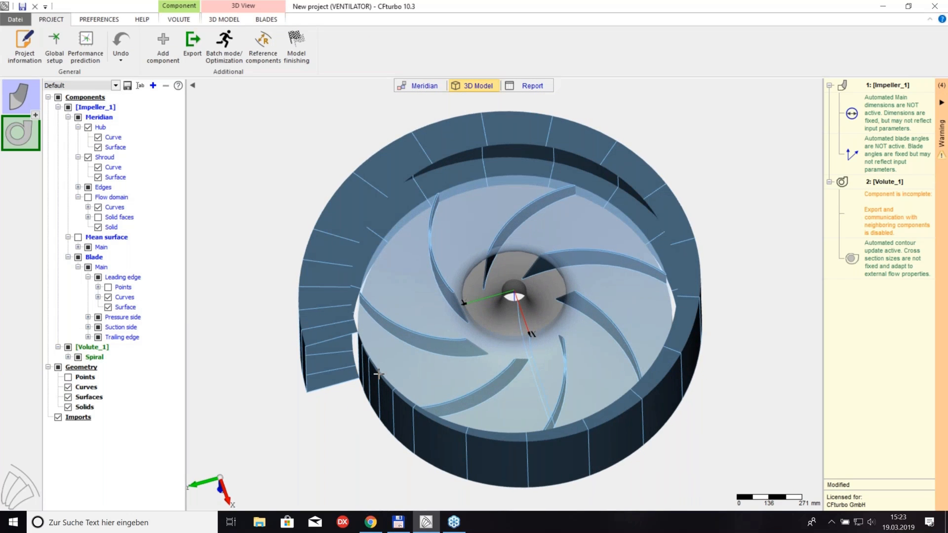
- In the meridian view, reopen the volute's setup and inlet settings and set the spiral inlet width to 300 mm
click(420, 86)
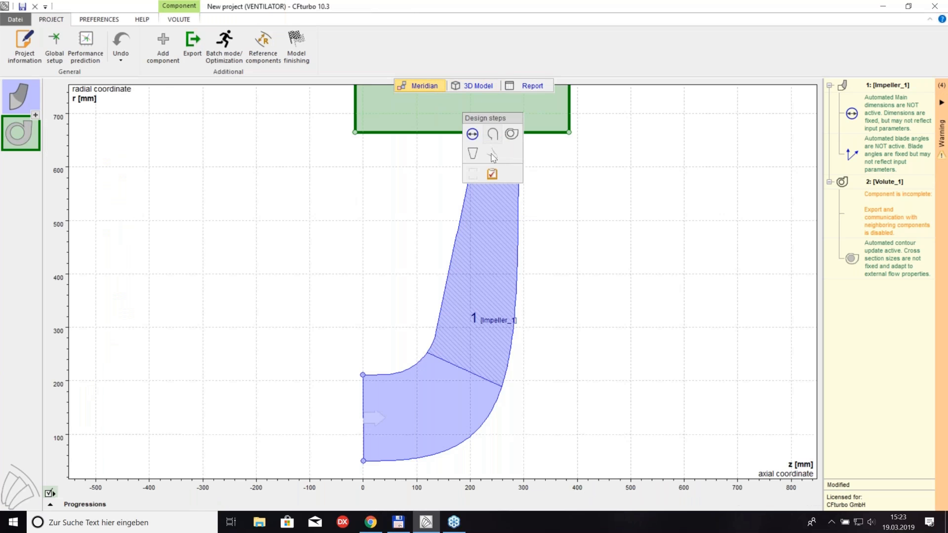
right_click(596, 193)
click(625, 211)
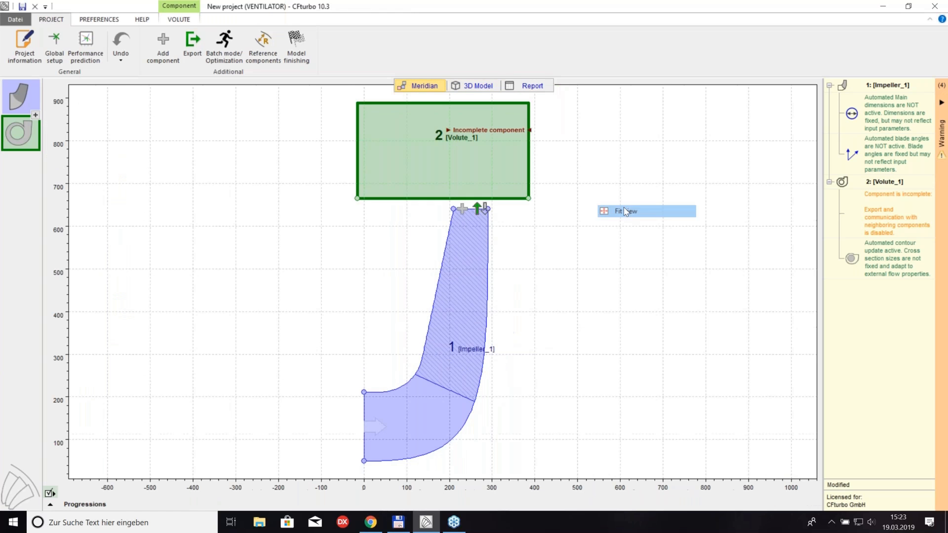
mouse_move(494, 171)
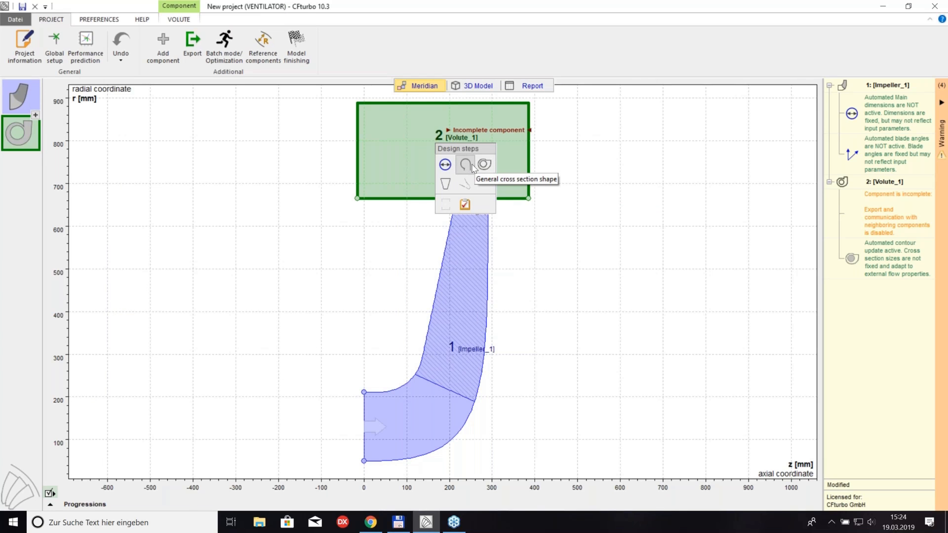
click(446, 165)
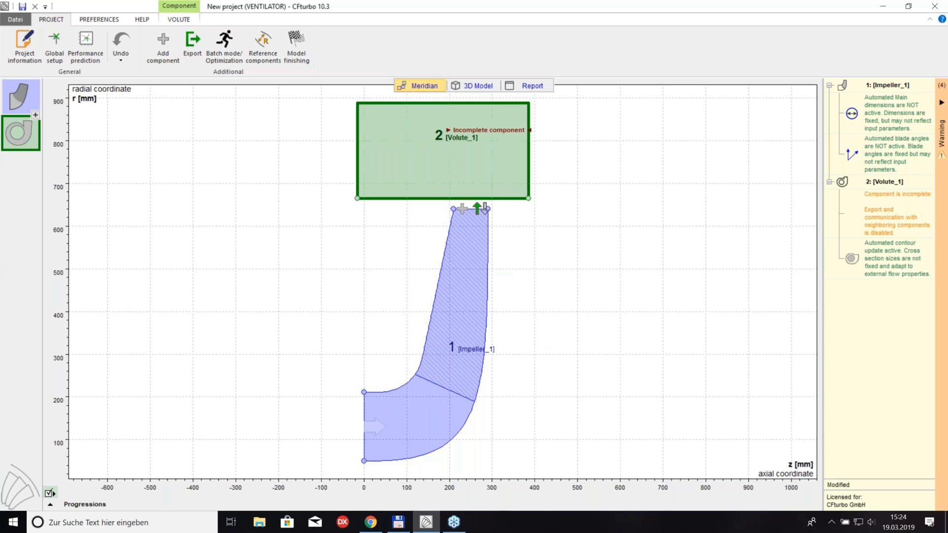
click(357, 326)
text(300)
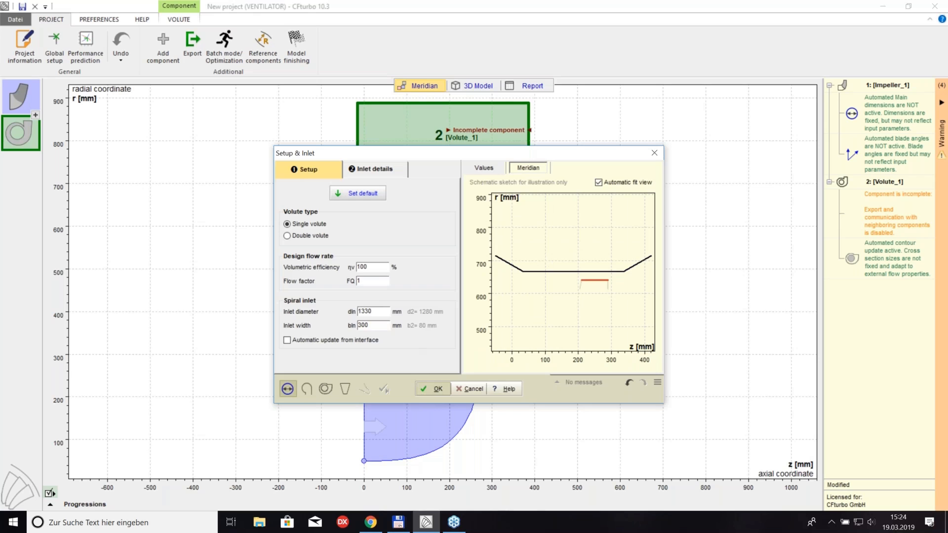
key(Return)
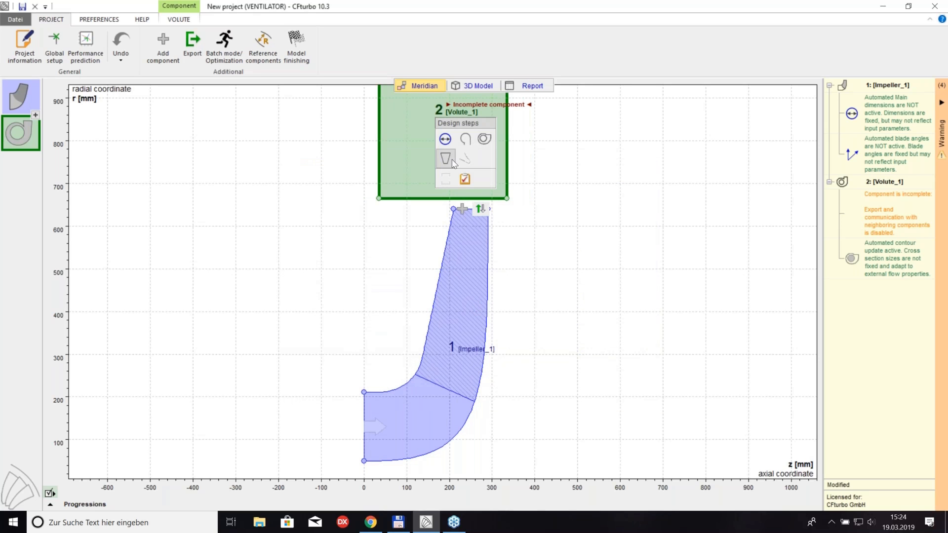
- In the volute's diffuser design, set the rectangular end cross section to 400 mm height and 300 mm width, and the diffuser height to 1000 mm
click(452, 160)
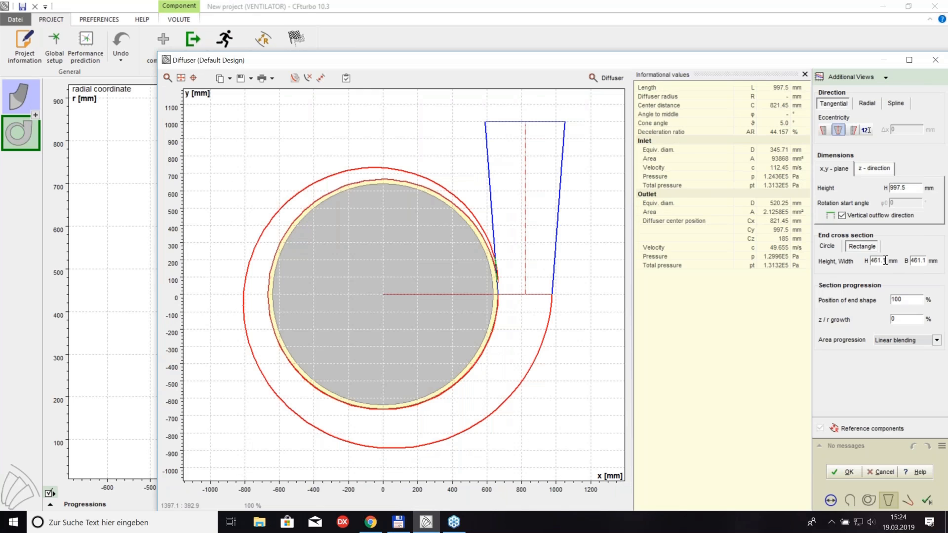
double_click(881, 261)
text(400)
click(912, 262)
drag(912, 263, 929, 258)
text(300)
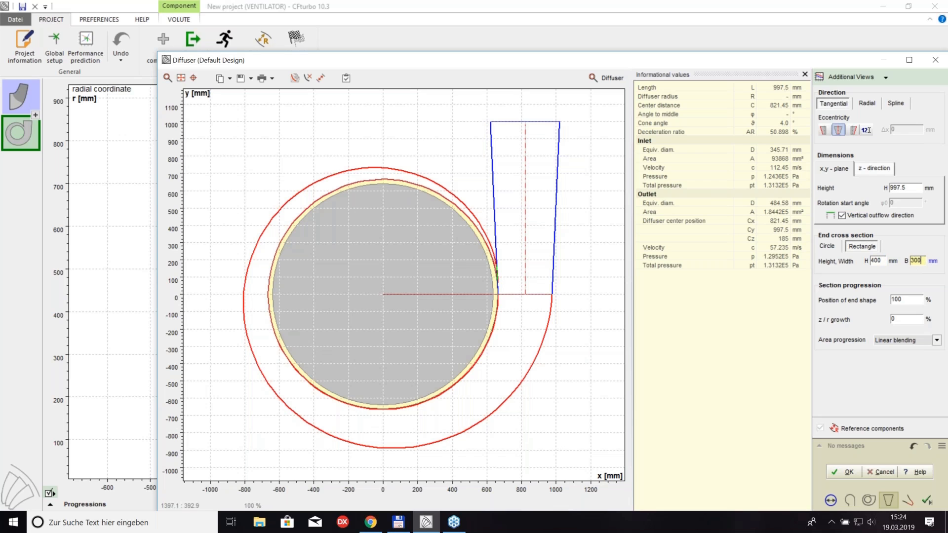
double_click(906, 187)
text(1000)
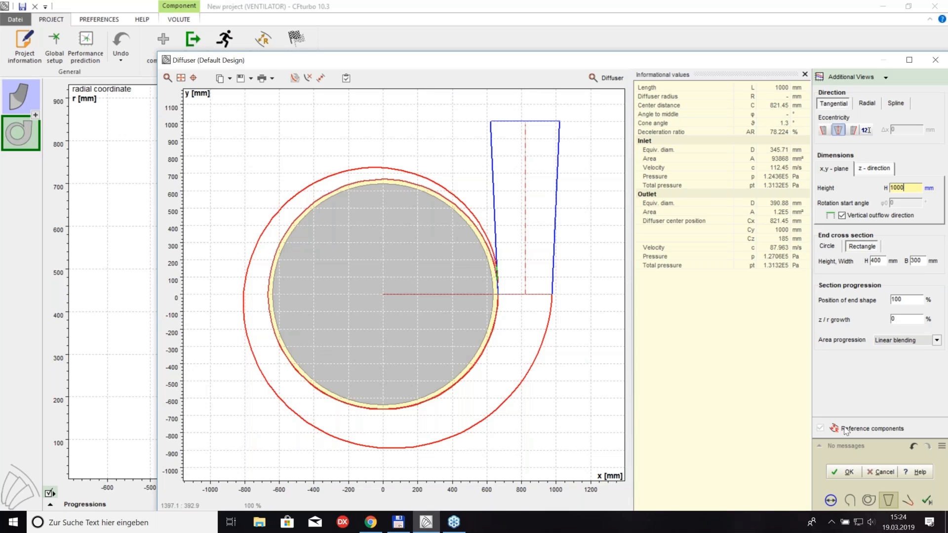
click(849, 473)
- Set the volute cut-water's angular position to 30° and its height to 0.2, and inspect the resulting design in the 3D model
click(908, 501)
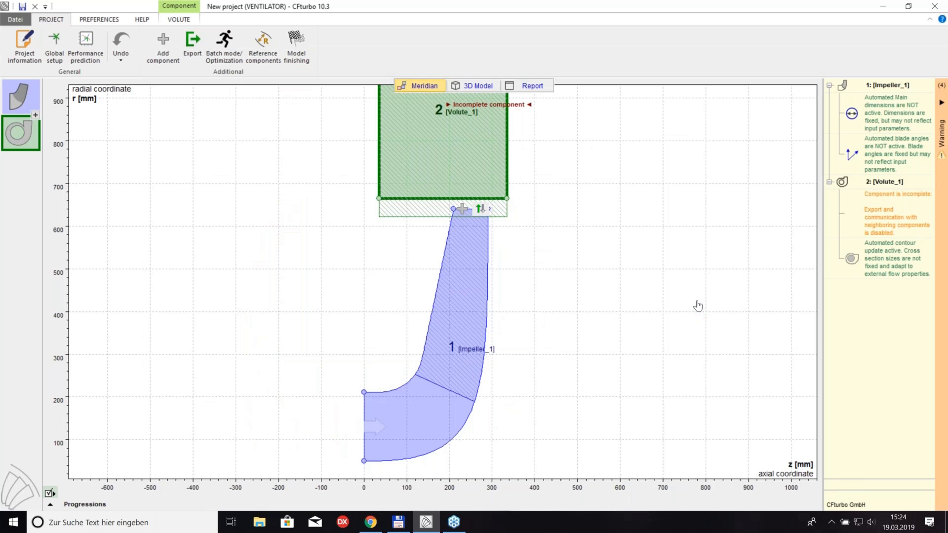
drag(668, 322, 683, 334)
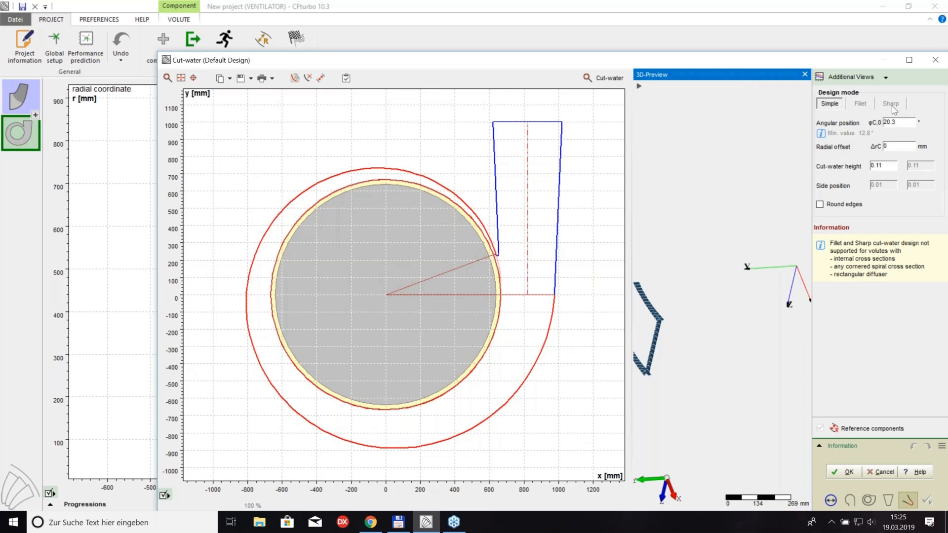
click(889, 122)
text(30)
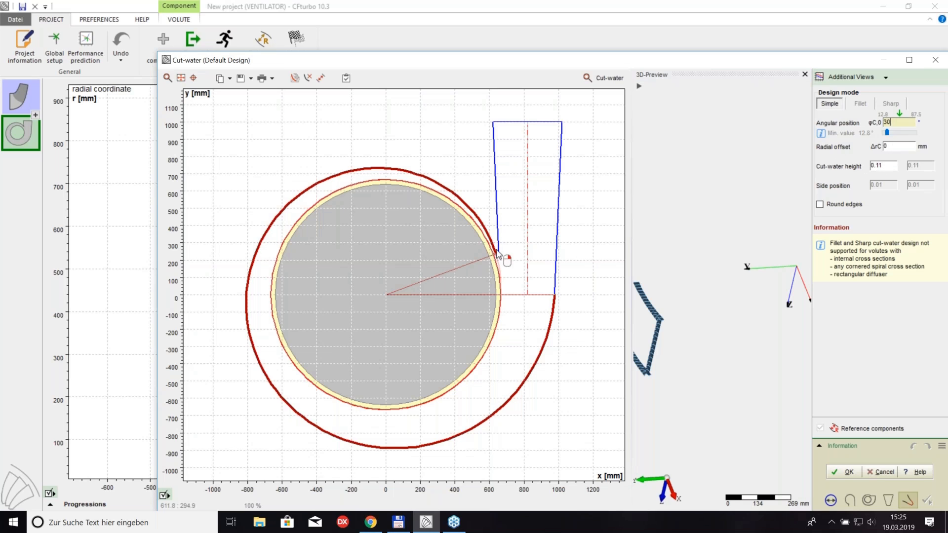
key(Return)
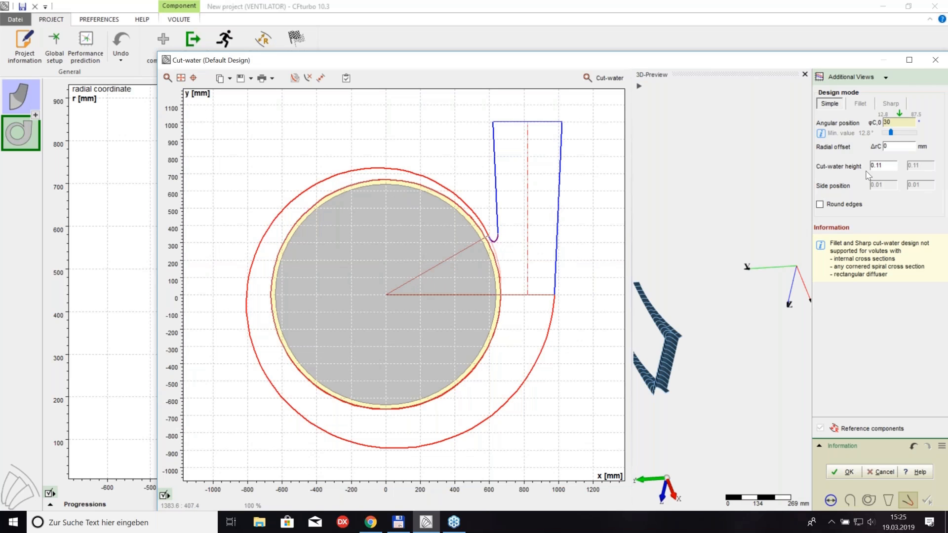
click(892, 166)
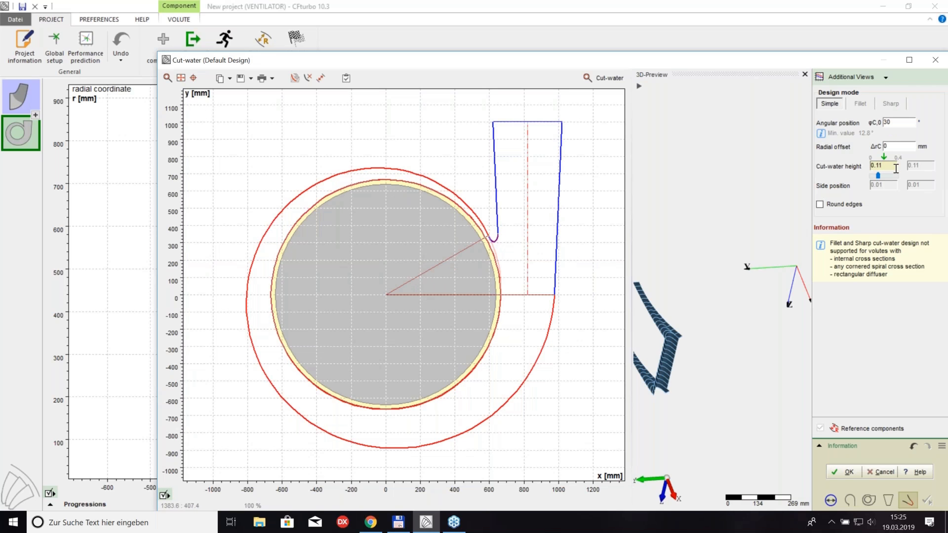
text(2)
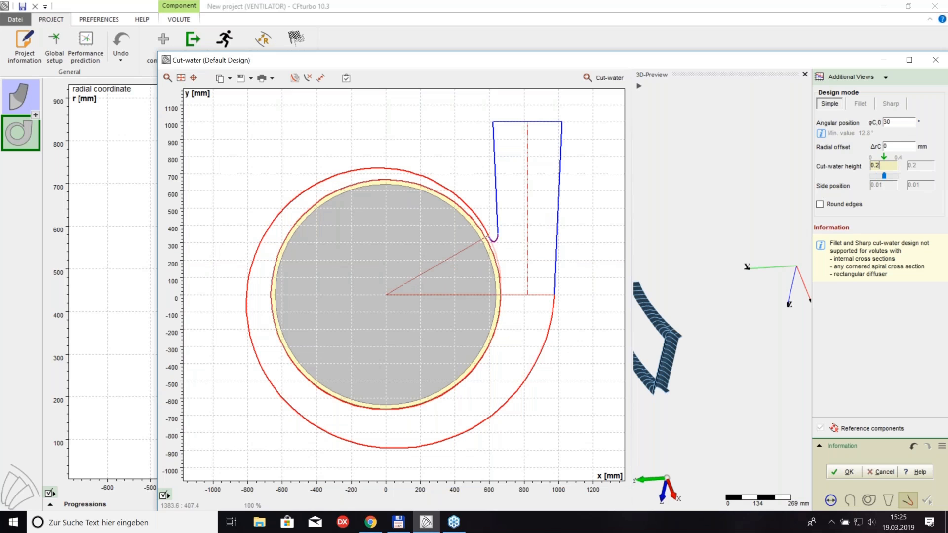
click(848, 473)
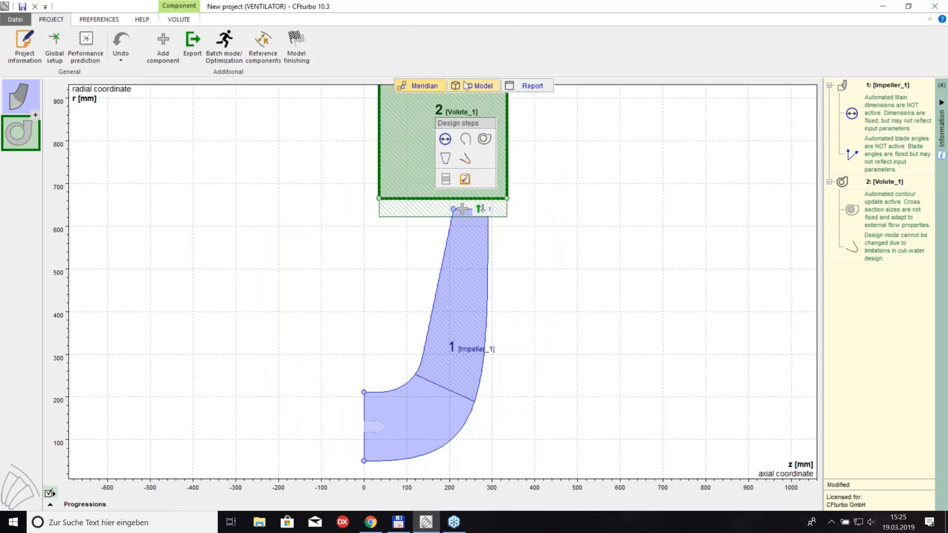
click(468, 86)
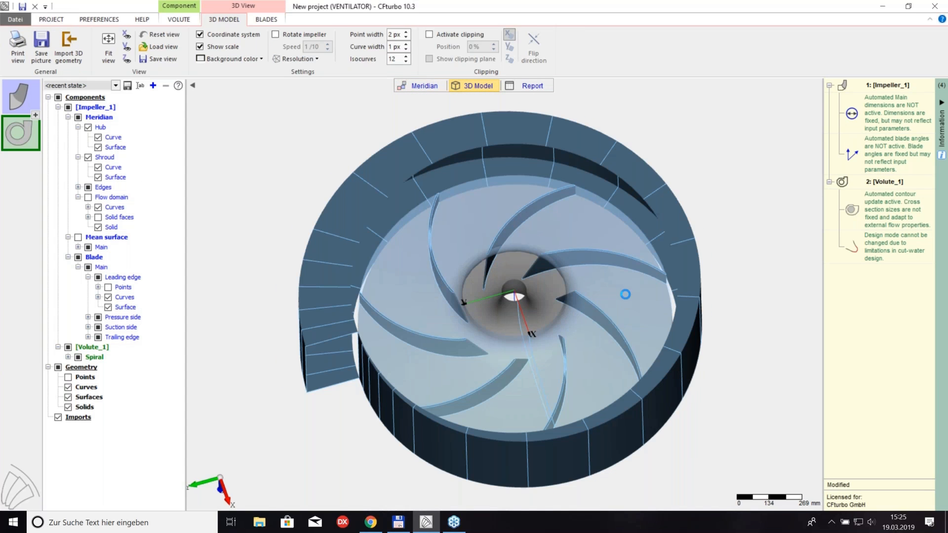
drag(693, 267, 528, 282)
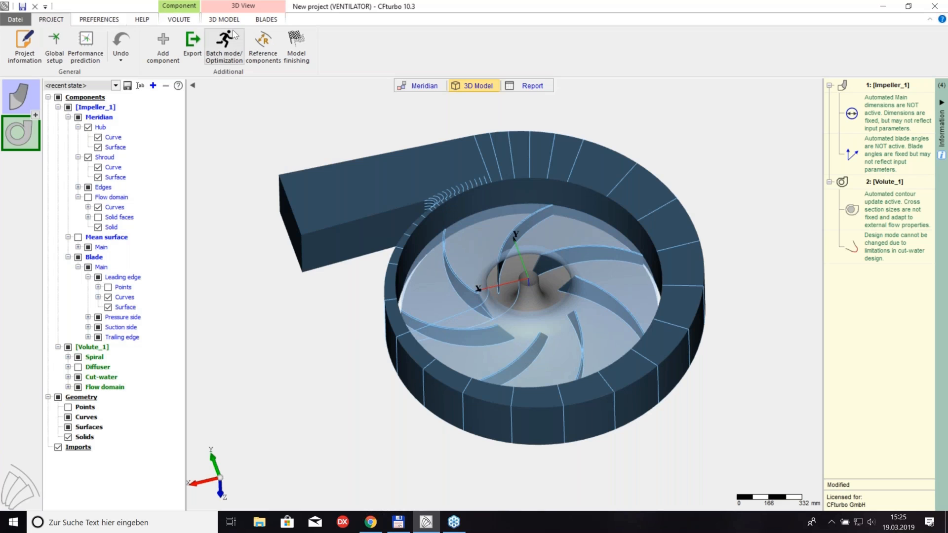
- Open the export settings for TCFD, select all components, and enter fan as the base file name
click(192, 45)
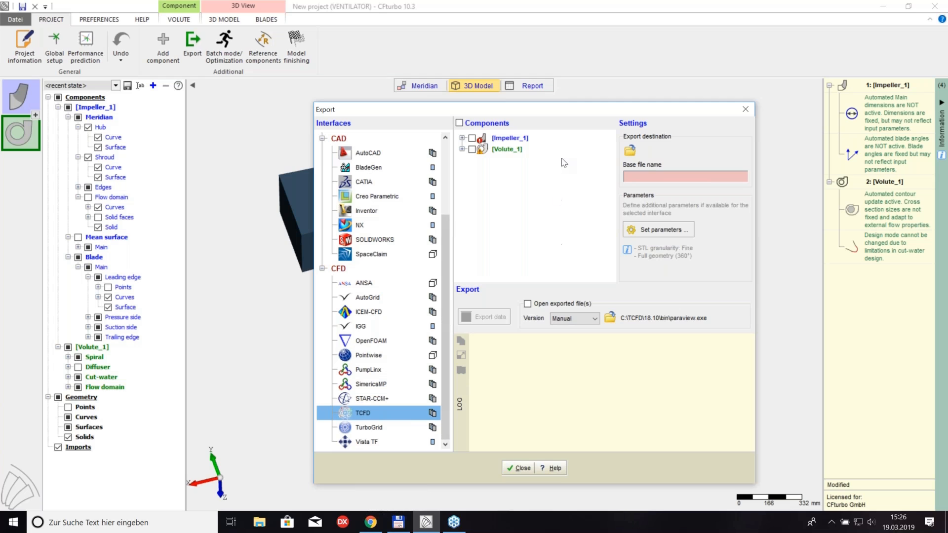
drag(552, 114, 510, 92)
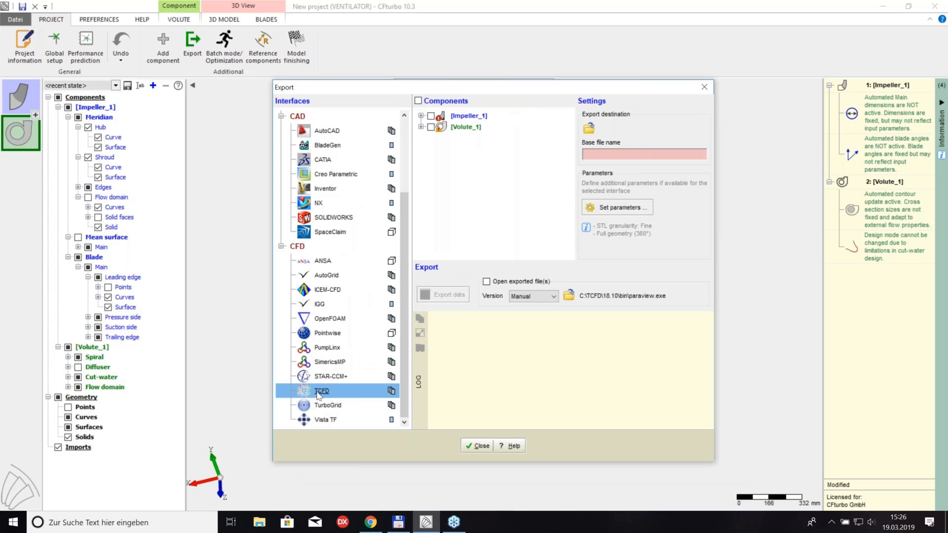
click(417, 100)
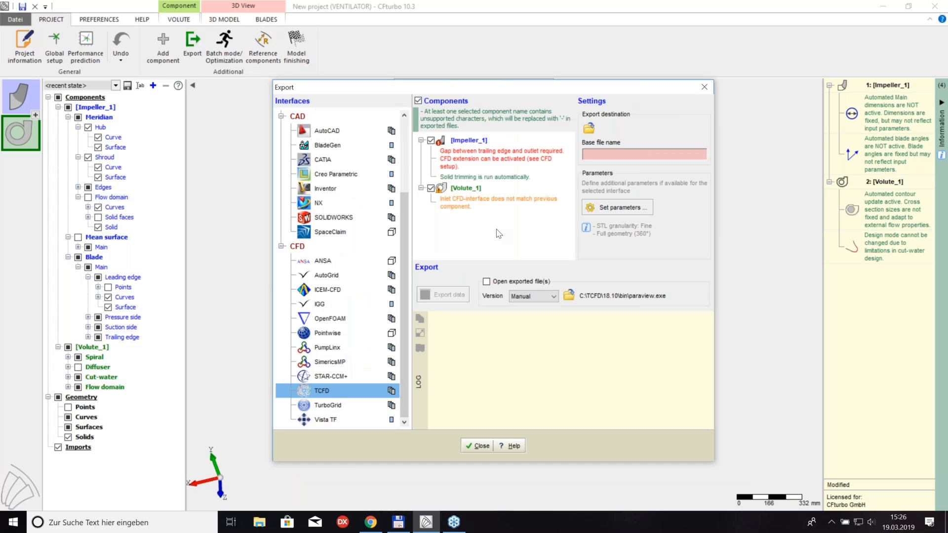
click(598, 157)
text(fan)
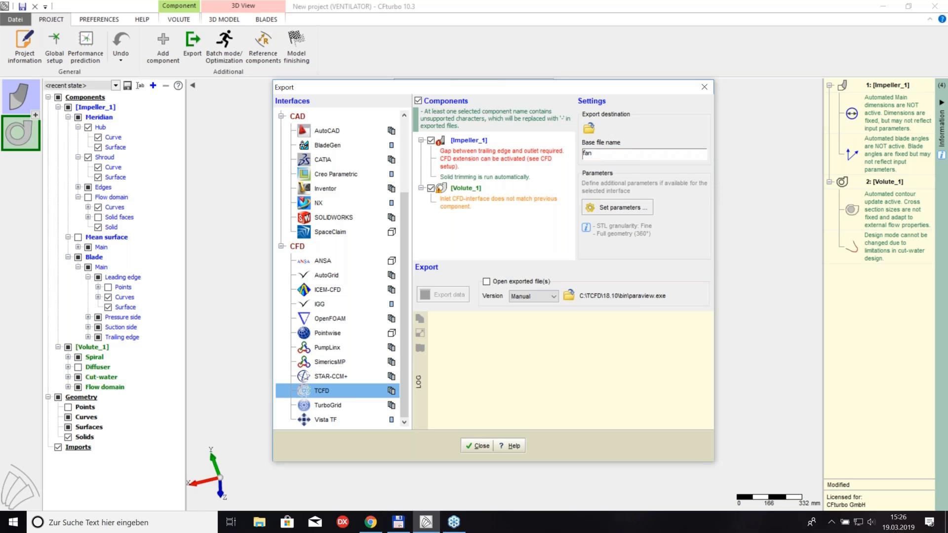
- Choose the Desktop folder as the export destination and close the export settings
click(589, 127)
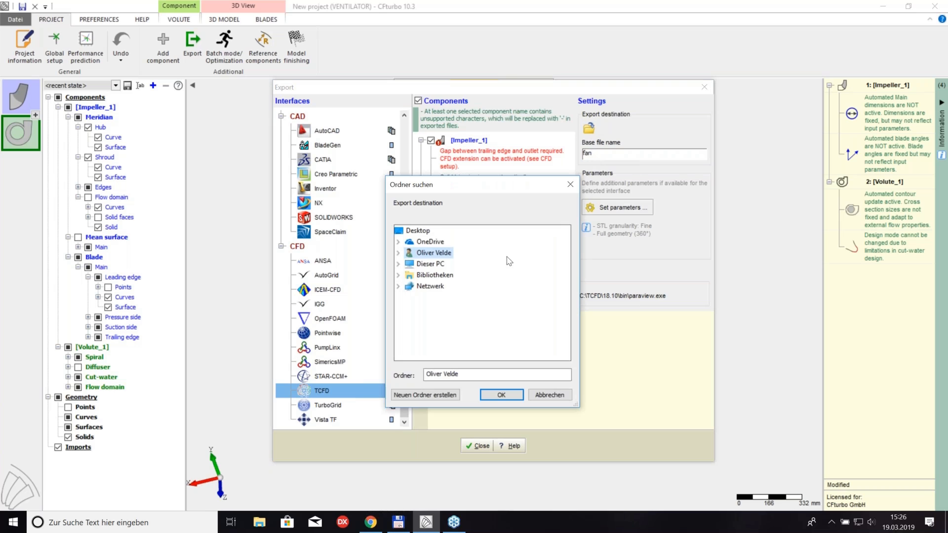
click(398, 264)
click(437, 263)
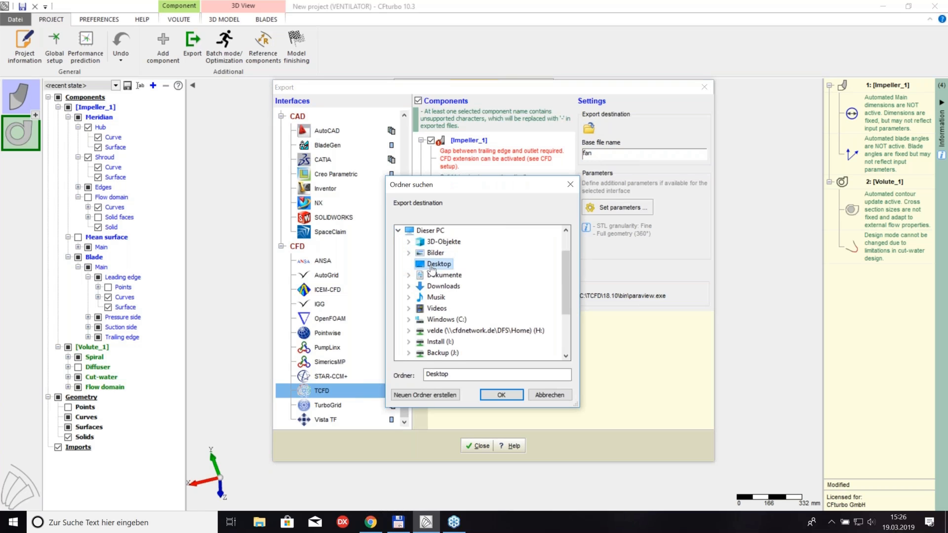
click(500, 396)
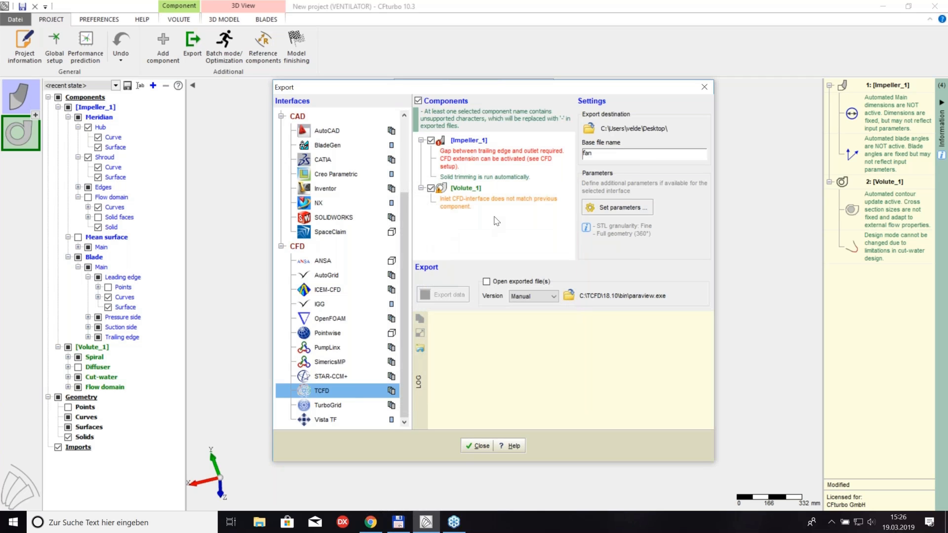
click(485, 448)
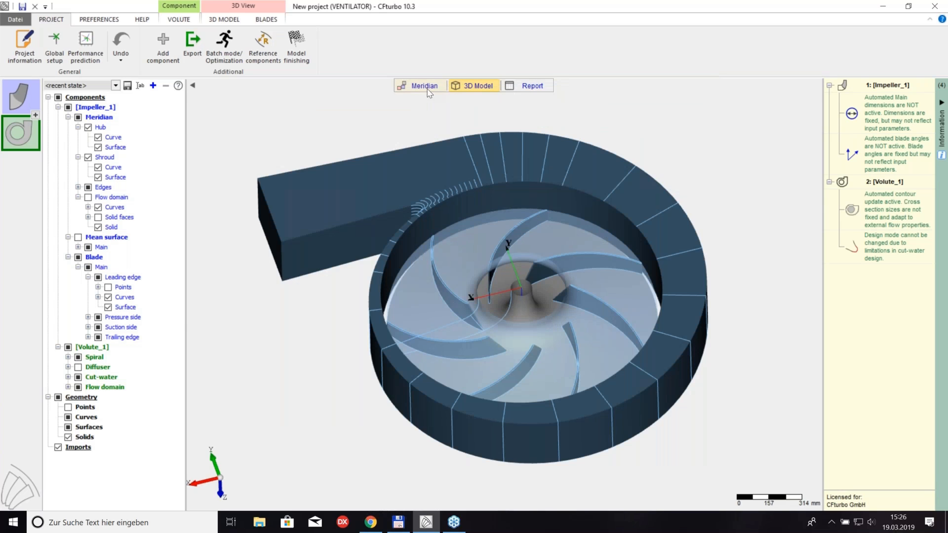
- In the impeller's CFD setup, add a radial extension 10 mm long and enable the RSI connection at the outlet
click(426, 87)
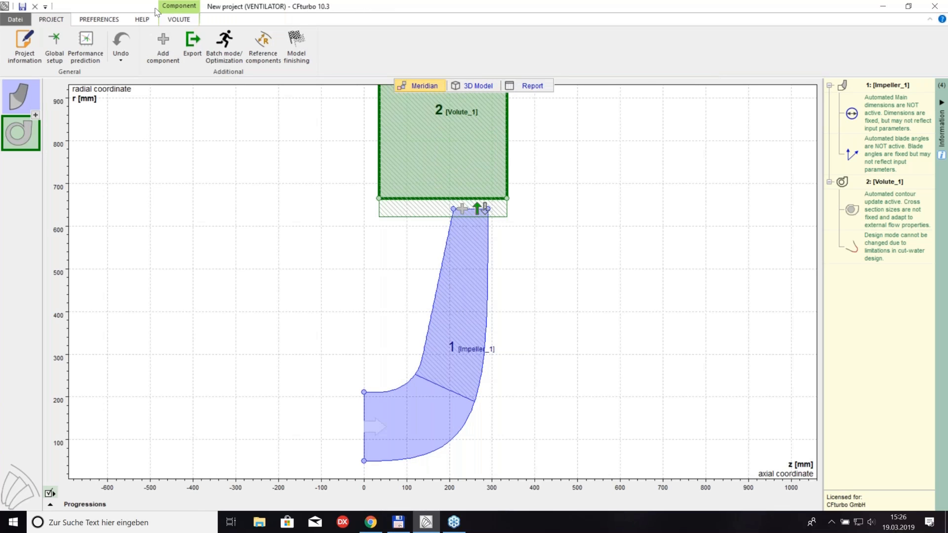
click(33, 94)
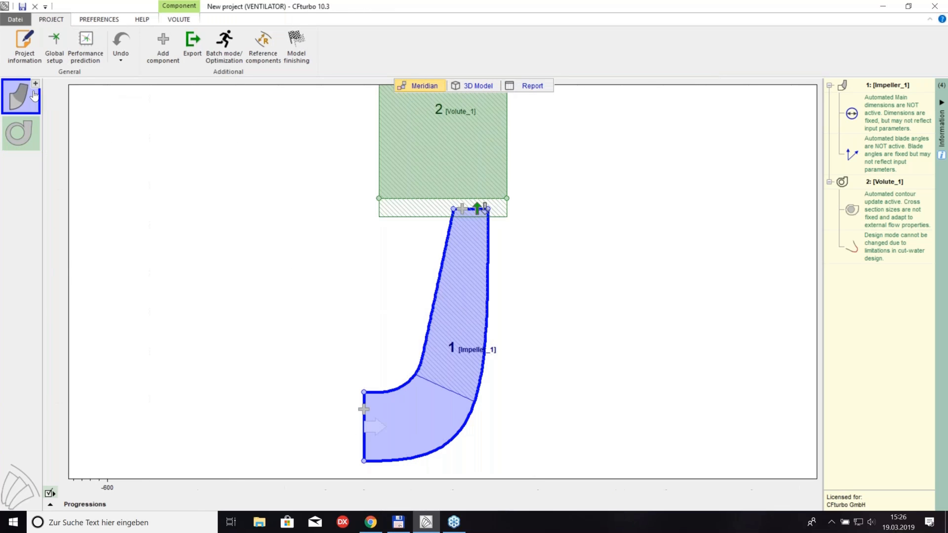
mouse_move(471, 353)
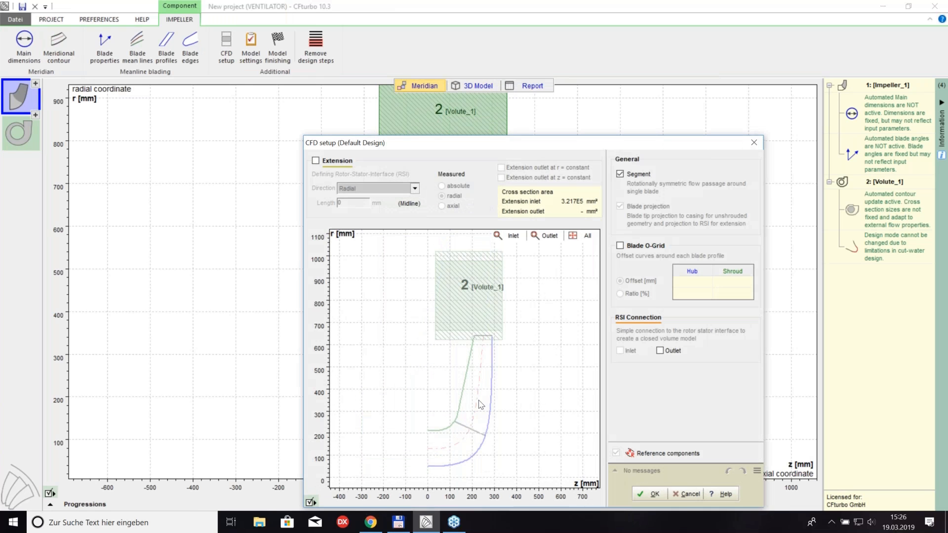
click(316, 161)
click(414, 189)
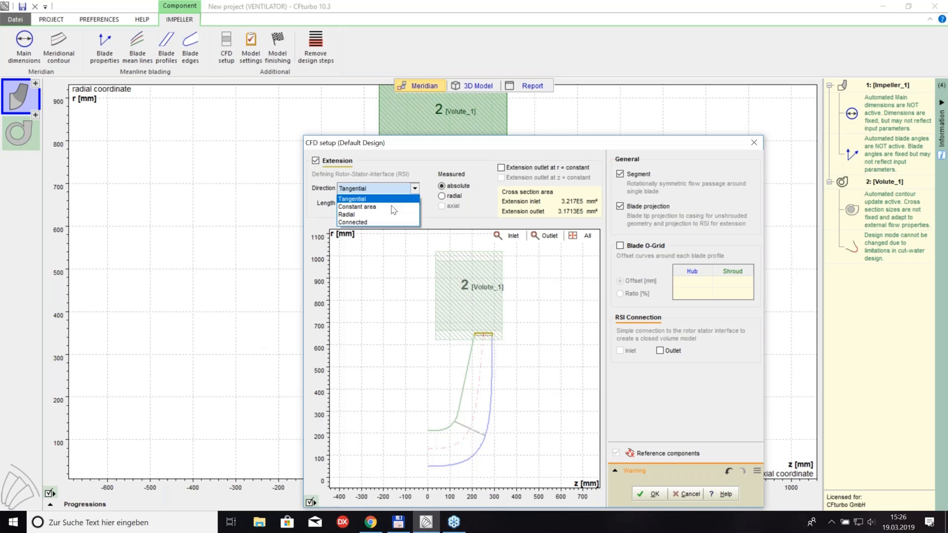
click(387, 213)
double_click(364, 204)
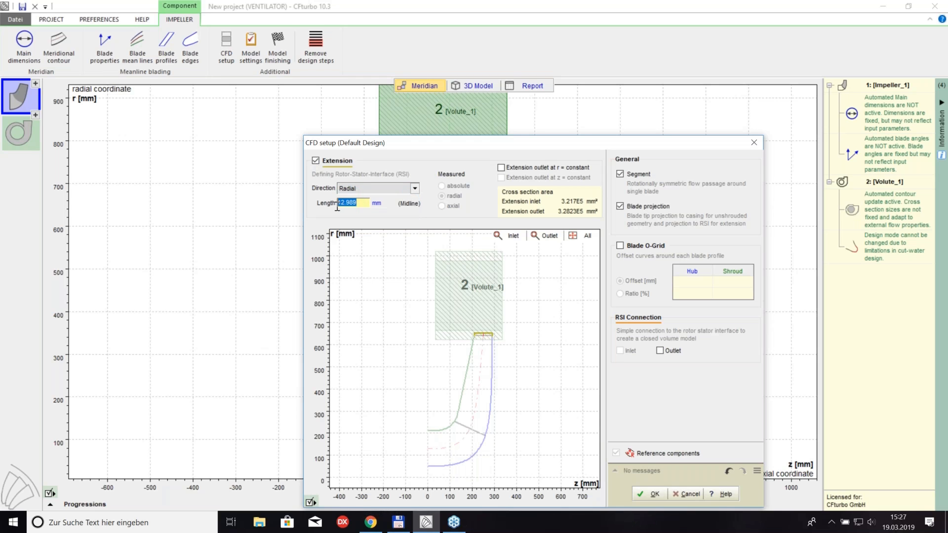
text(10)
click(660, 353)
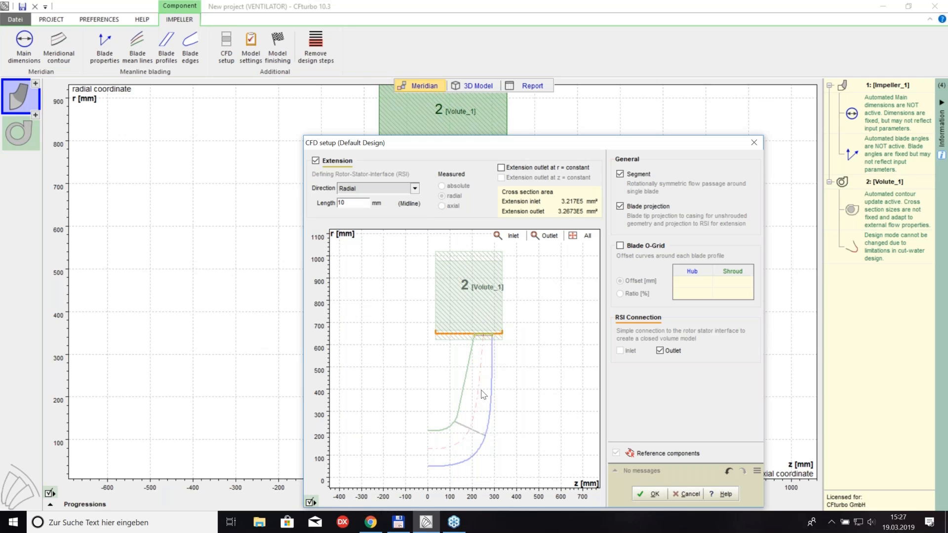
click(653, 493)
- Run the impeller's model finishing with solid trimming and 3.2 mm fillet radii at both hub and shroud
click(277, 47)
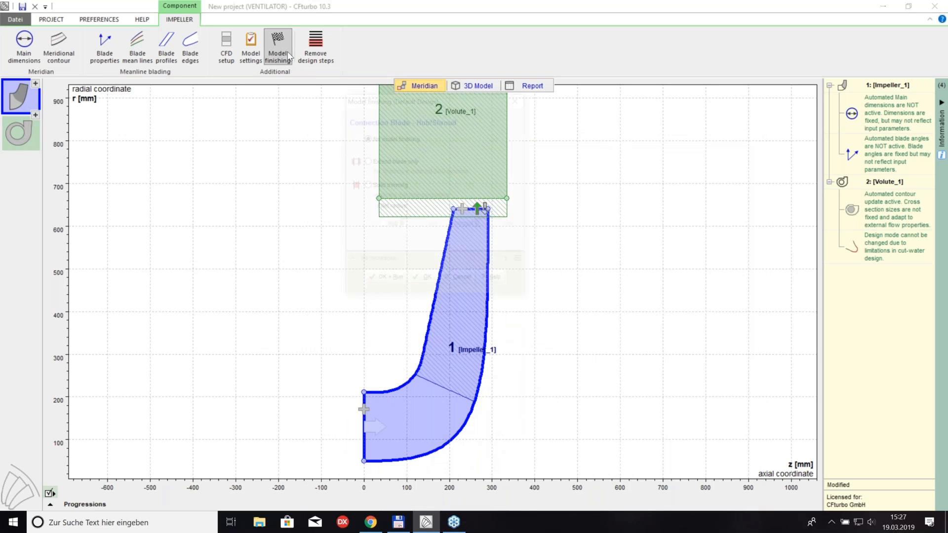
click(370, 187)
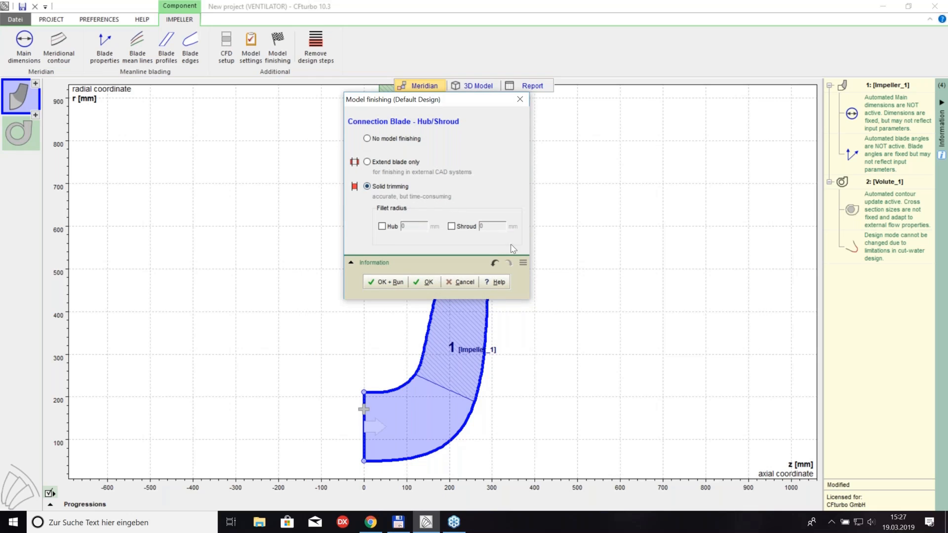
click(381, 226)
text(3.2)
click(451, 226)
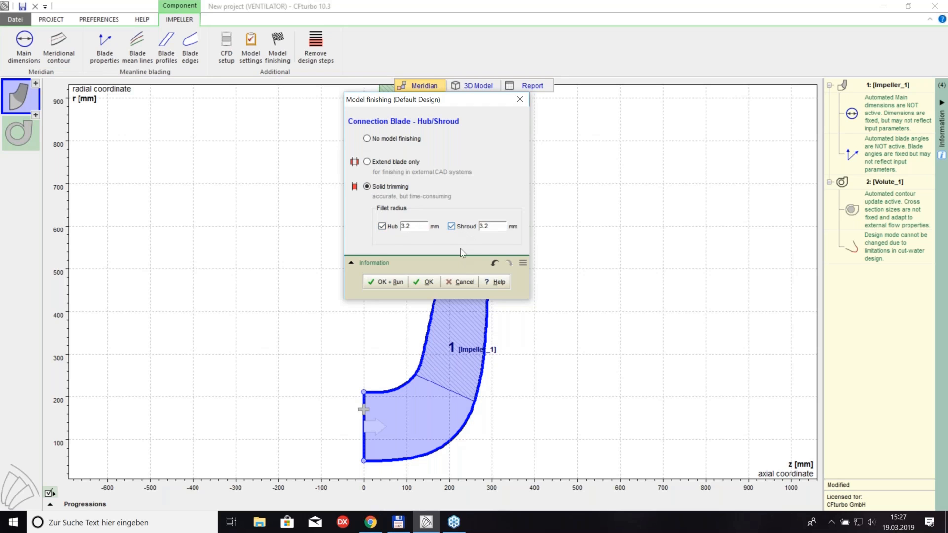
click(387, 282)
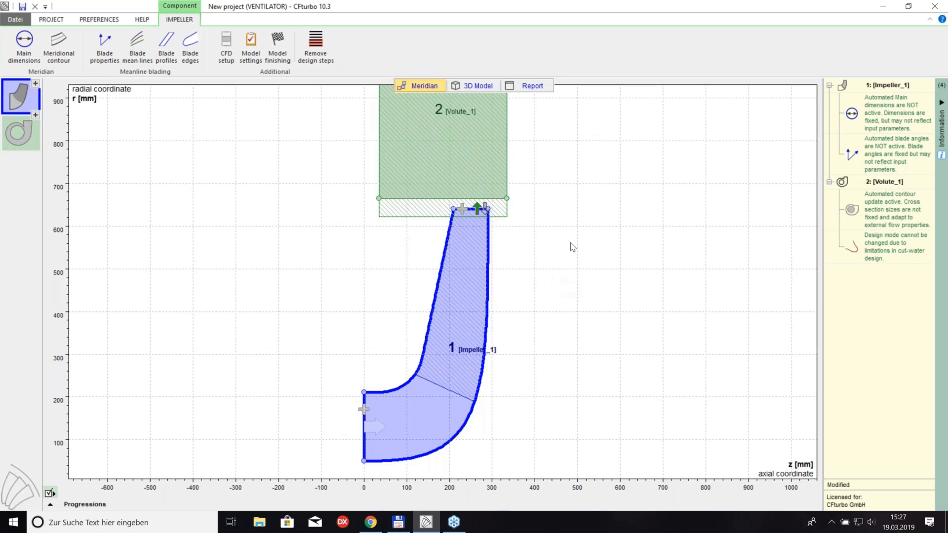
- In the volute's CFD setup, set the outlet extension length factor to 3 x D6
click(58, 19)
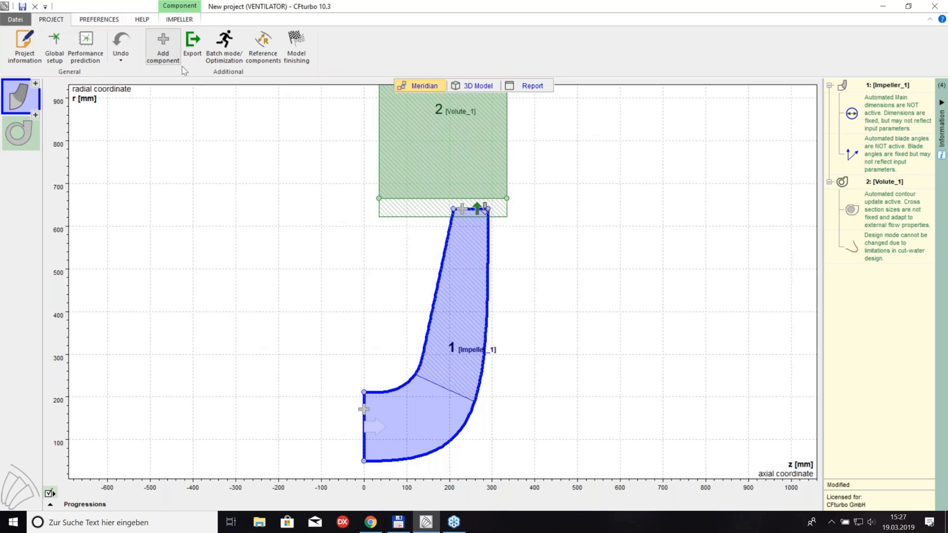
click(447, 170)
click(448, 179)
drag(798, 108, 782, 109)
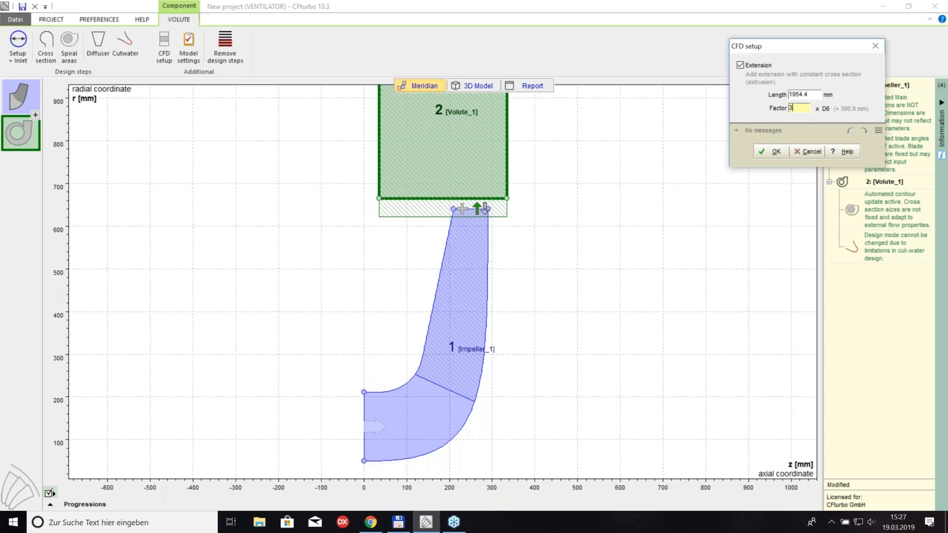
text(3)
click(771, 151)
- Export the impeller and volute data for TCFD with base file name fan, and close the export settings
click(65, 19)
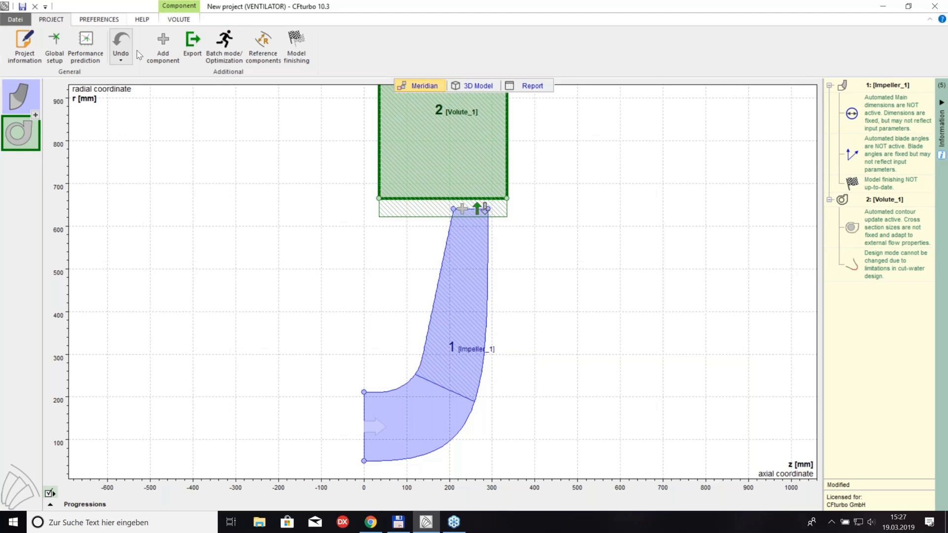
click(191, 45)
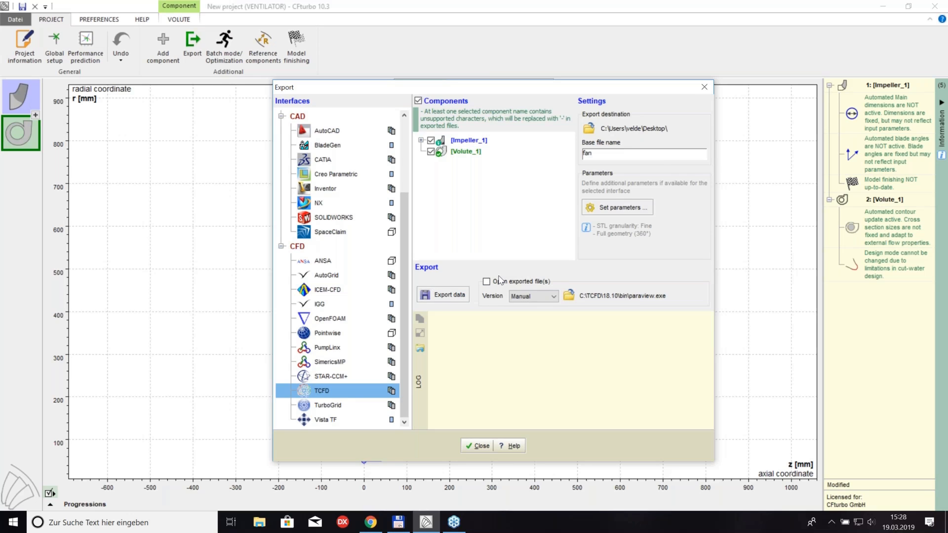
click(446, 296)
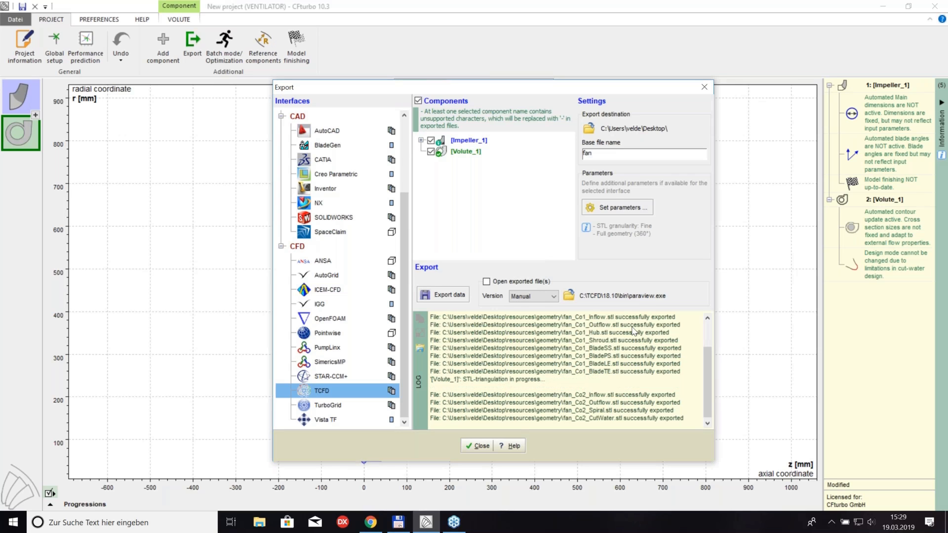
click(482, 450)
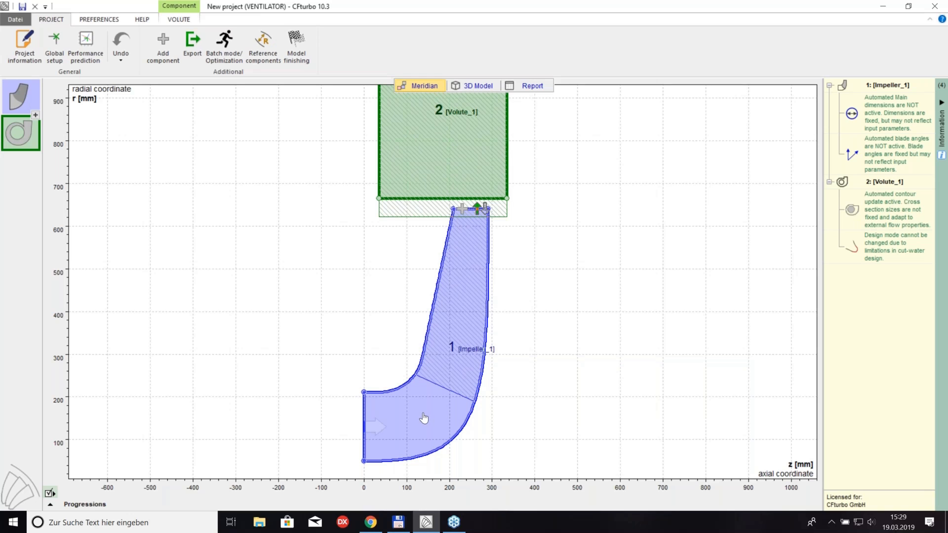
- Add a new stator upstream of the impeller inlet and define its type as axial diffuser
click(391, 416)
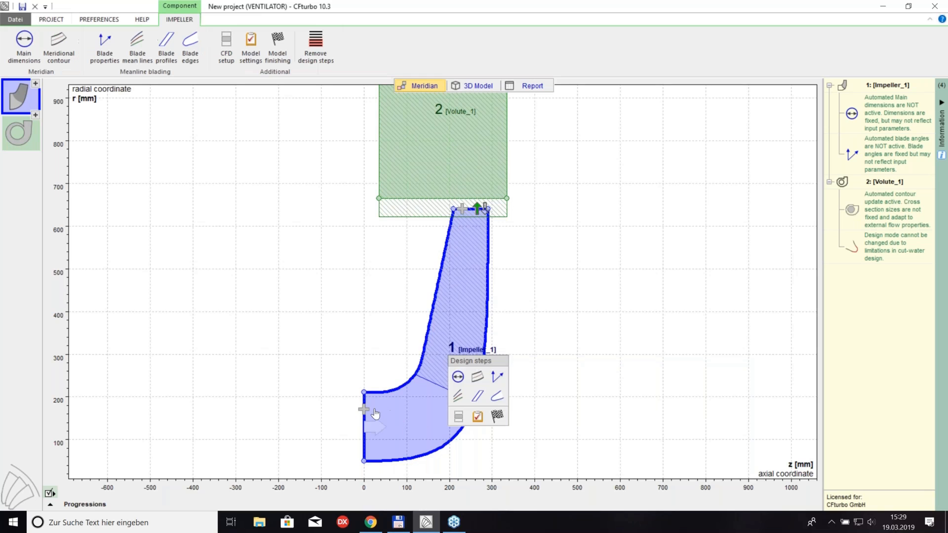
click(363, 413)
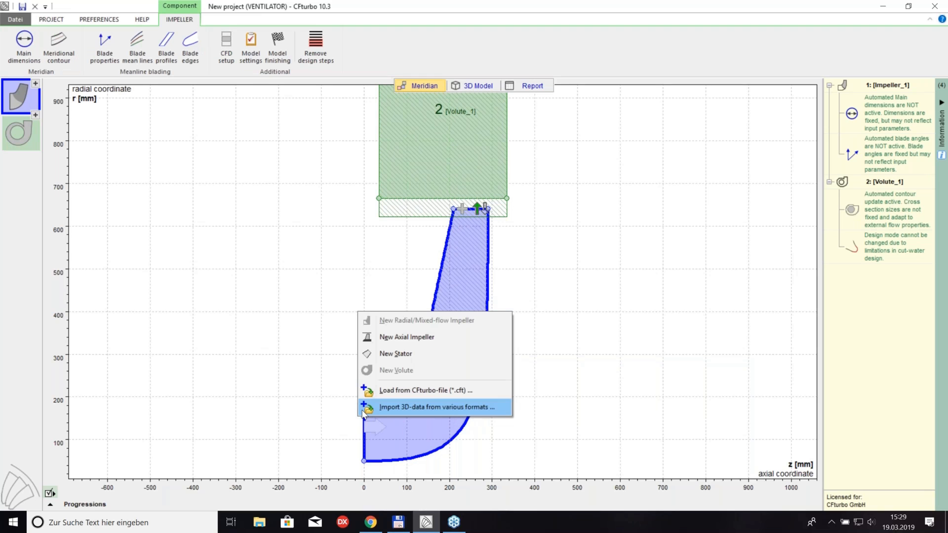
click(395, 353)
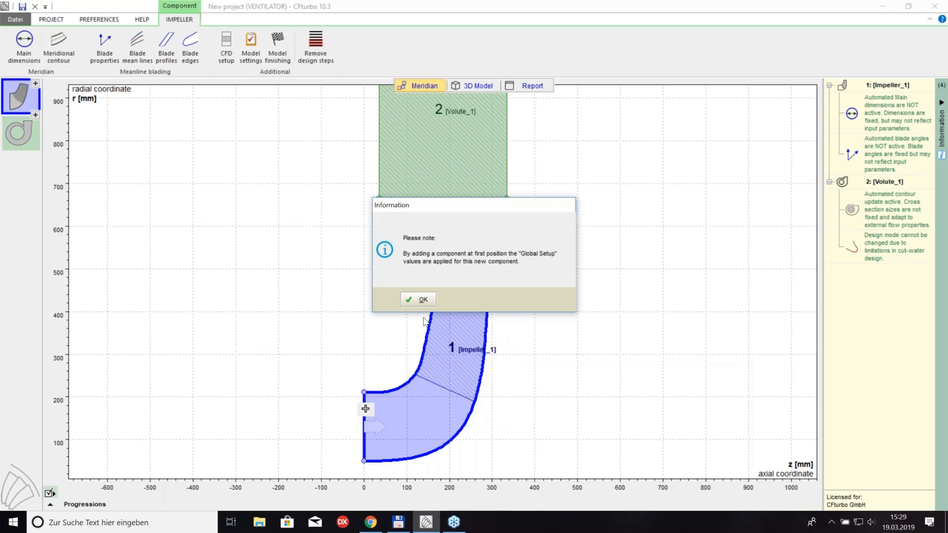
click(424, 300)
click(351, 167)
click(328, 192)
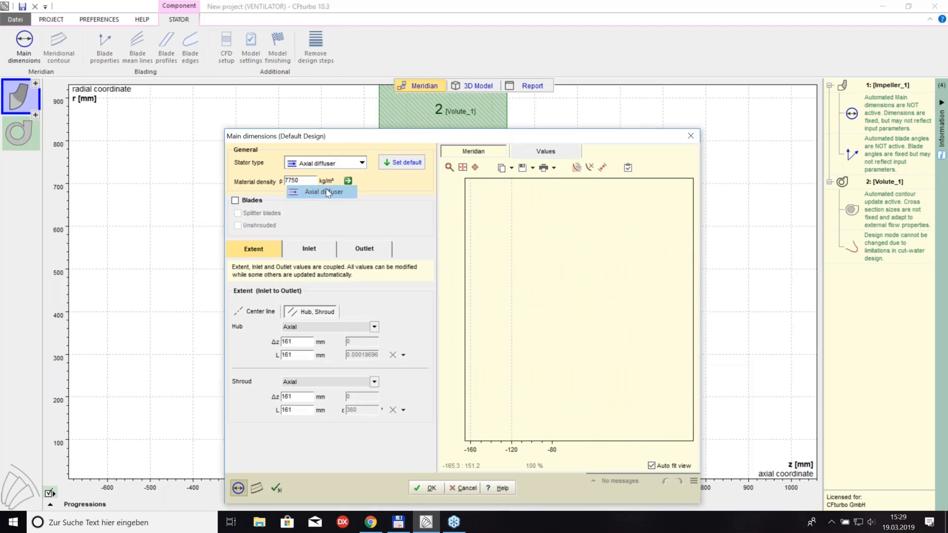
- Define the stator's extent by its center line with a length of 800 mm, and set the inlet hub radius to 0
click(273, 313)
drag(294, 382, 267, 385)
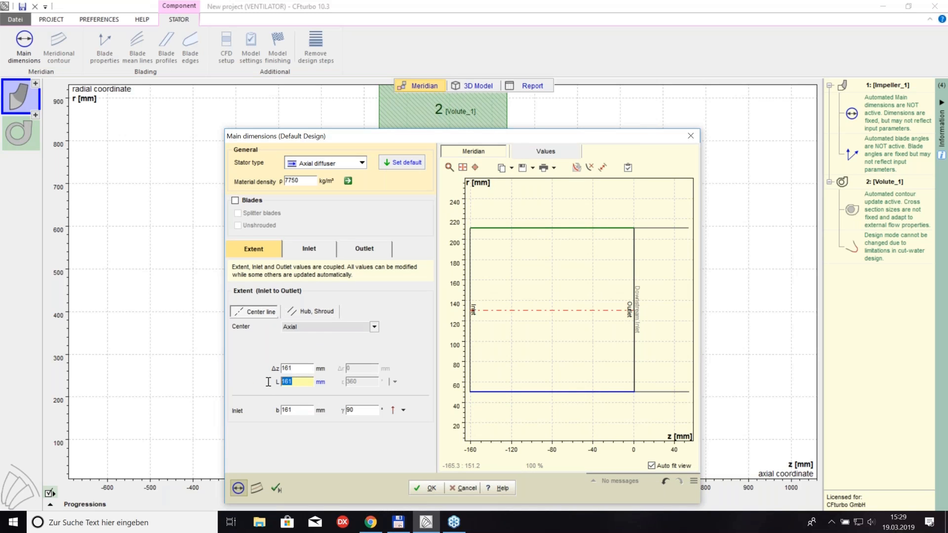
text(800)
click(316, 251)
double_click(371, 296)
text(0)
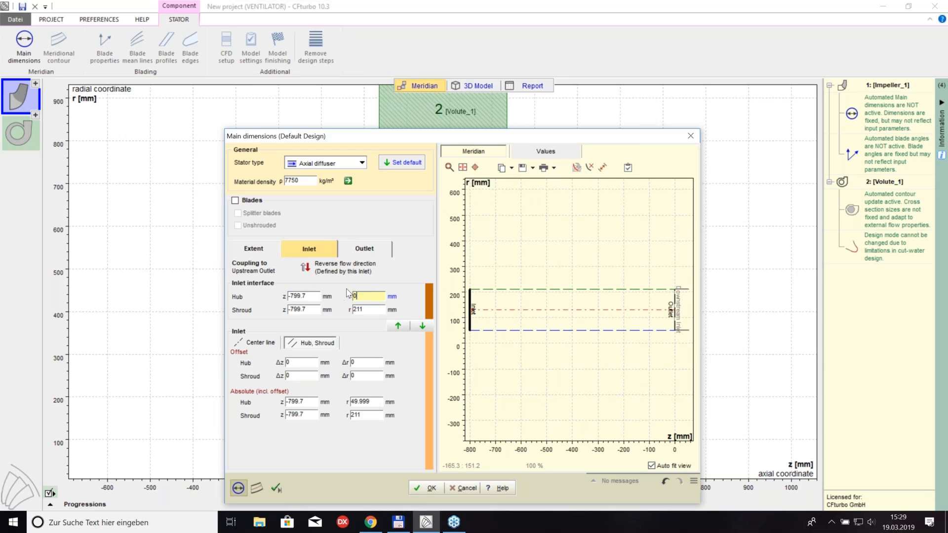
- Offset the stator outlet's hub by Δr -50 mm and Δz -10 mm, and its shroud by Δz -10 mm
click(365, 251)
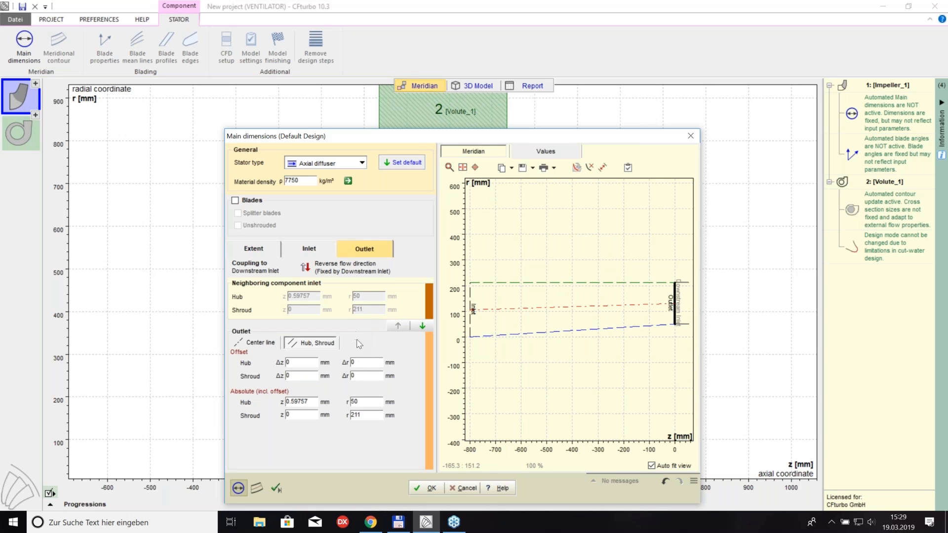
double_click(359, 362)
text(-50)
click(300, 362)
text(-10)
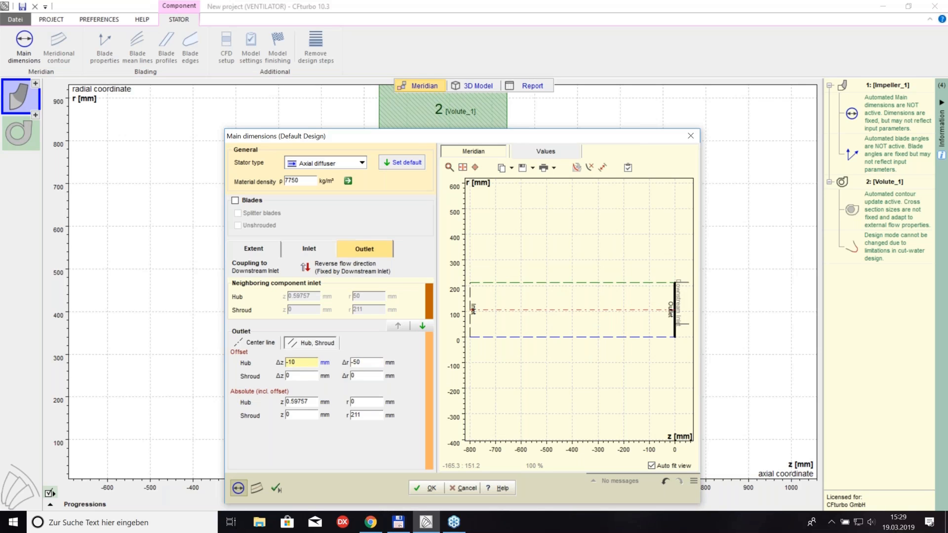
click(287, 376)
text(-10)
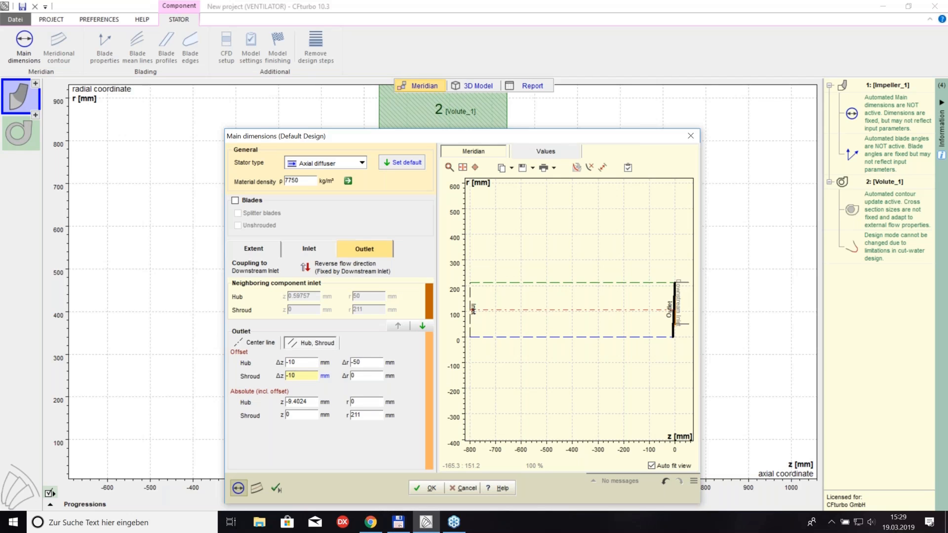
- Activate the solid design for hub and shroud in the stator's meridional contour and accept the stator
click(257, 489)
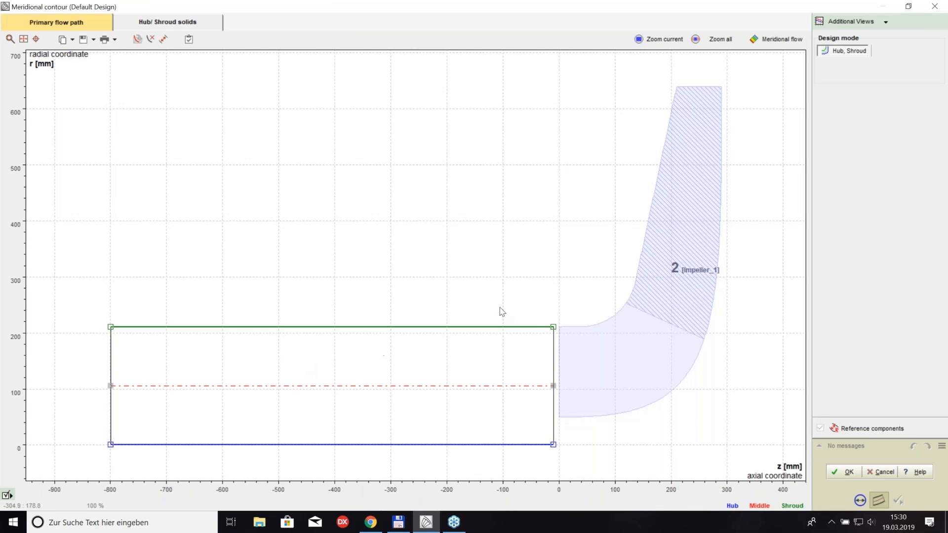
click(212, 28)
click(821, 80)
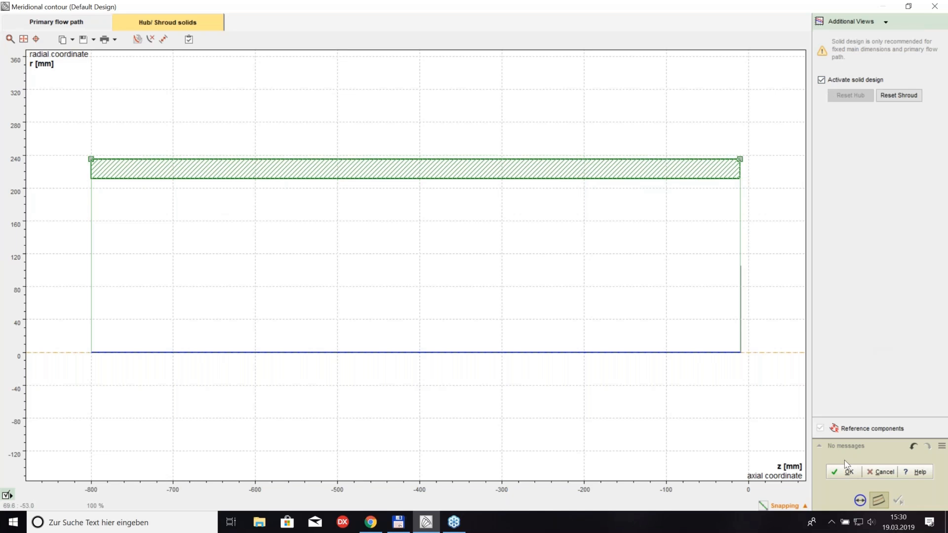
click(850, 472)
- Activate the impeller's hub and shroud solid design and align the shroud solid's outer end point with the impeller outlet radius
click(575, 395)
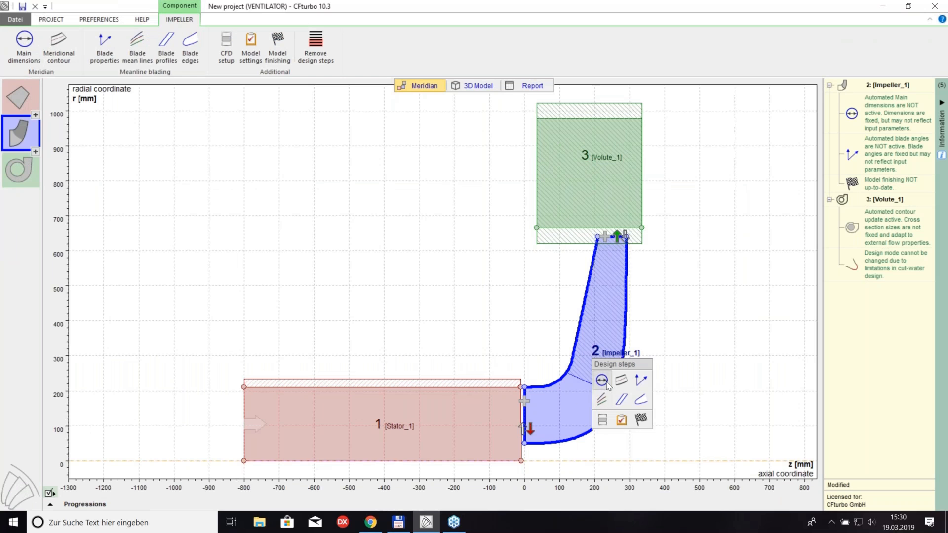
click(622, 380)
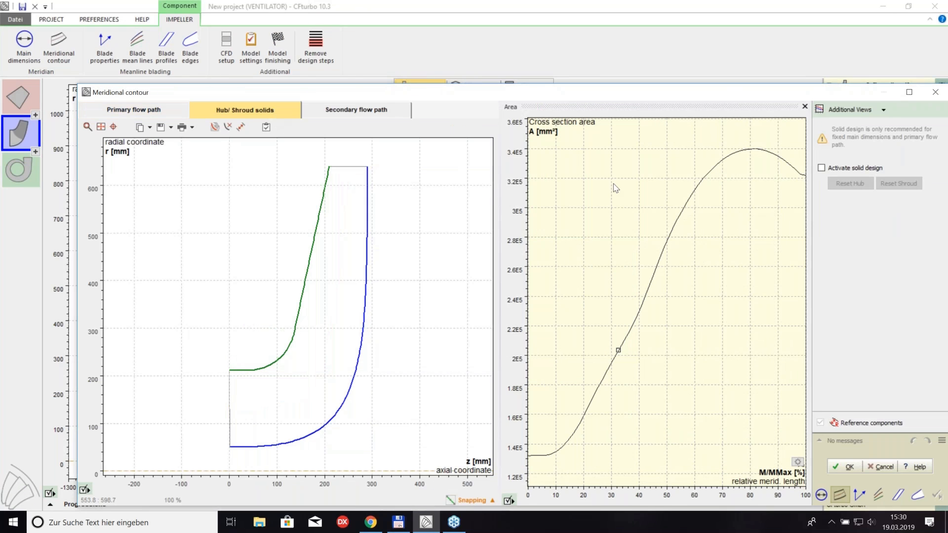
click(821, 167)
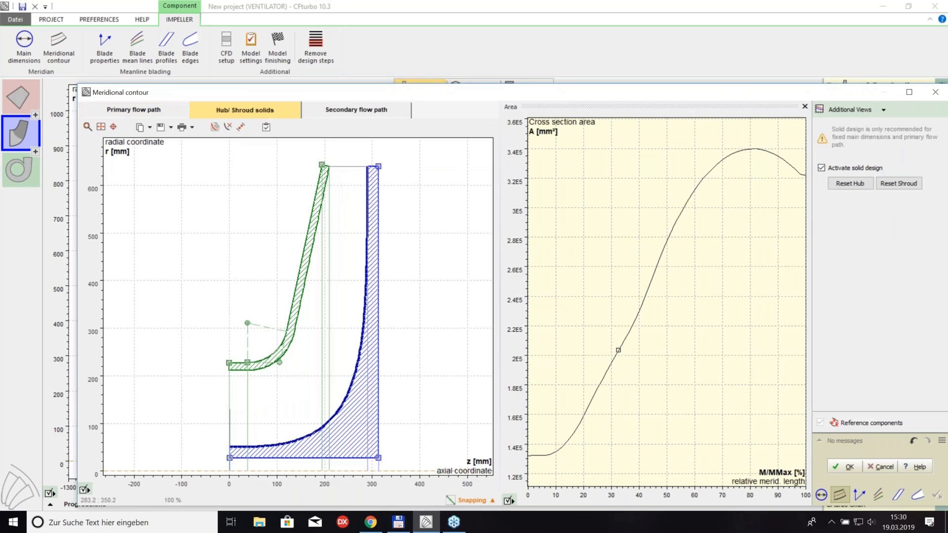
drag(320, 168, 322, 168)
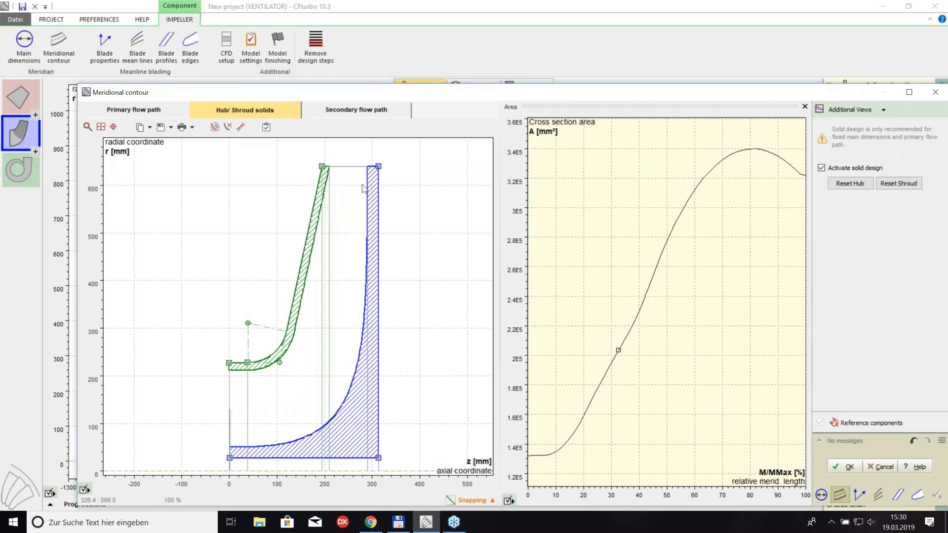
- Activate the impeller's secondary flow path, raise its lower hub-side points to about r = 380 mm and align the hub wall with the volute inlet edge
click(375, 111)
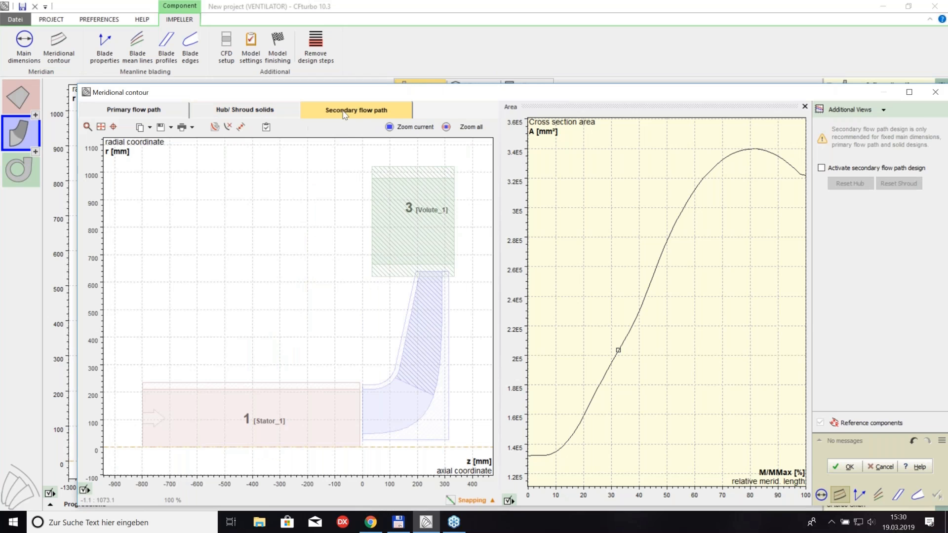
click(821, 168)
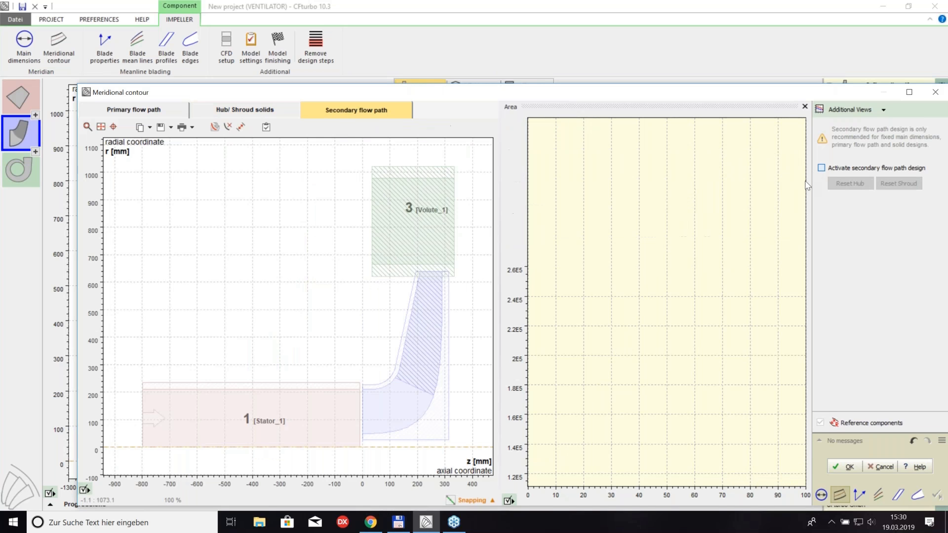
right_drag(484, 317, 460, 275)
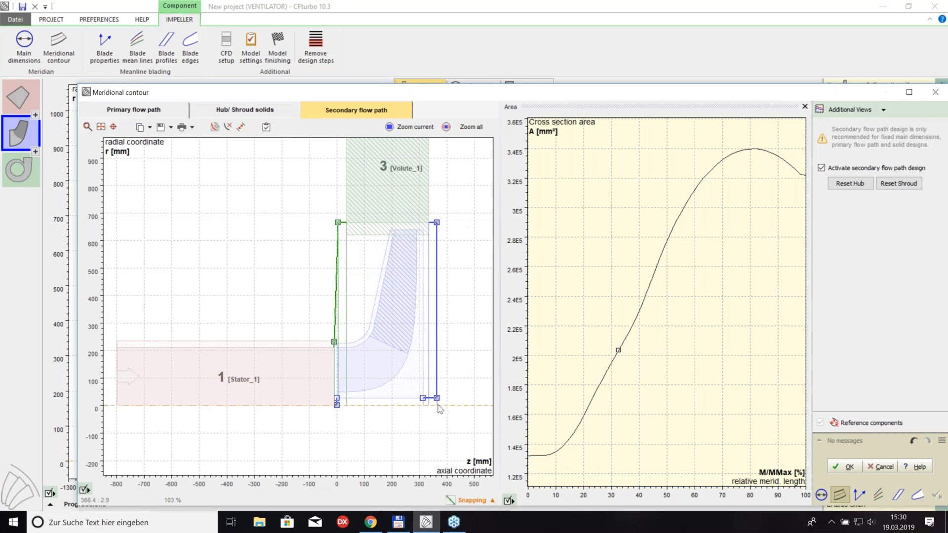
drag(423, 398, 426, 307)
drag(438, 397, 431, 302)
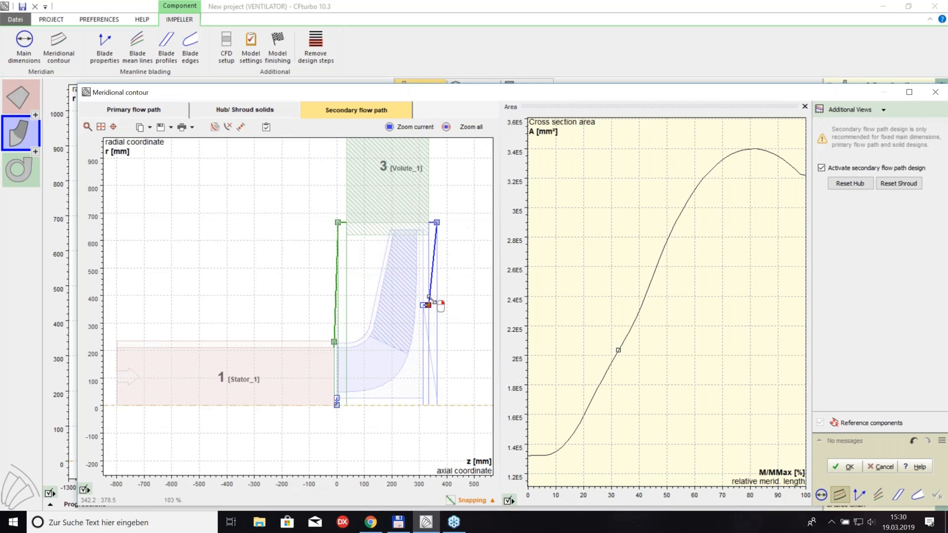
mouse_move(436, 267)
mouse_down()
mouse_move(441, 230)
mouse_move(428, 257)
mouse_up()
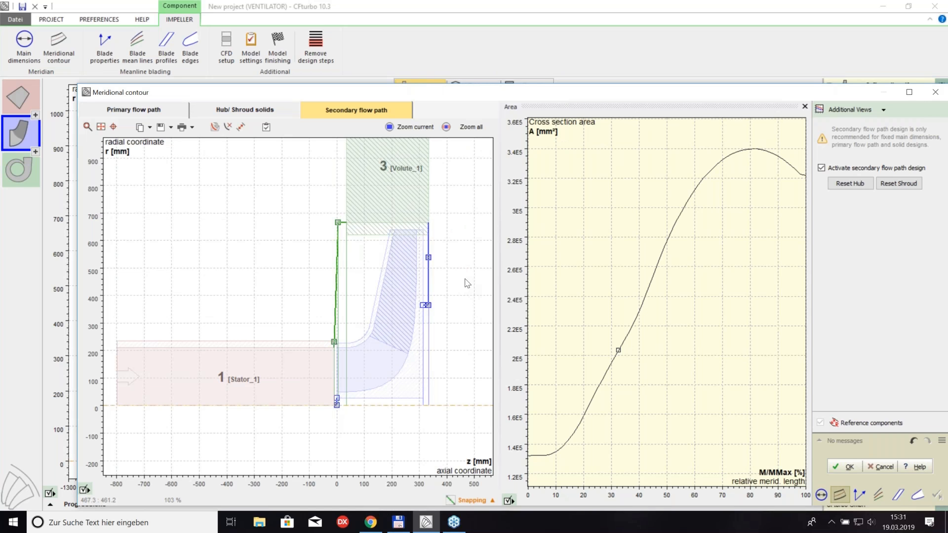
- Move the shroud-side flow path's outer corner near the impeller outlet, and split the lower line to form a horizontal section at the stator wall
scroll(361, 333, up, 3)
drag(320, 154, 405, 166)
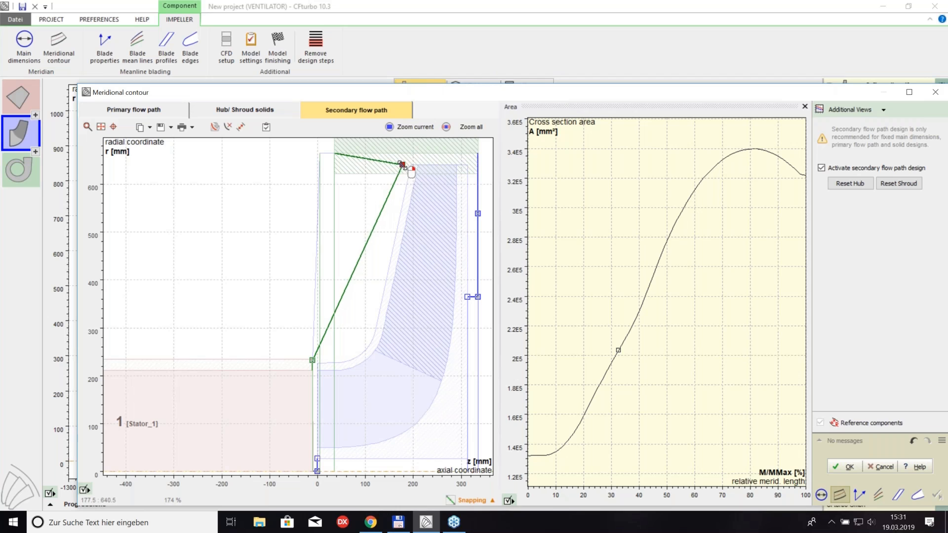
right_click(324, 339)
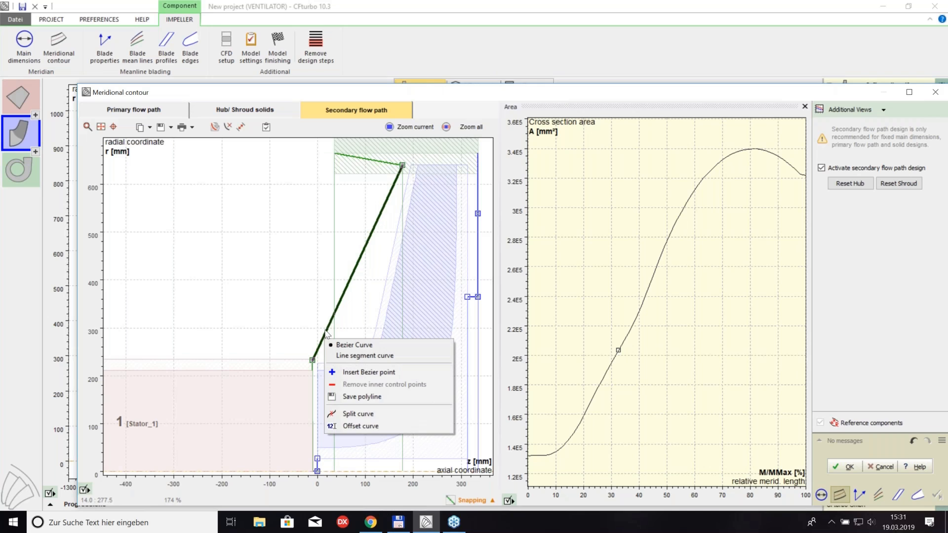
click(383, 413)
mouse_move(322, 342)
mouse_down()
mouse_move(351, 338)
mouse_move(345, 360)
mouse_move(333, 354)
mouse_up()
- Insert a Bezier point in the long shroud-side line and bend the curve to follow the impeller's shroud
right_click(352, 310)
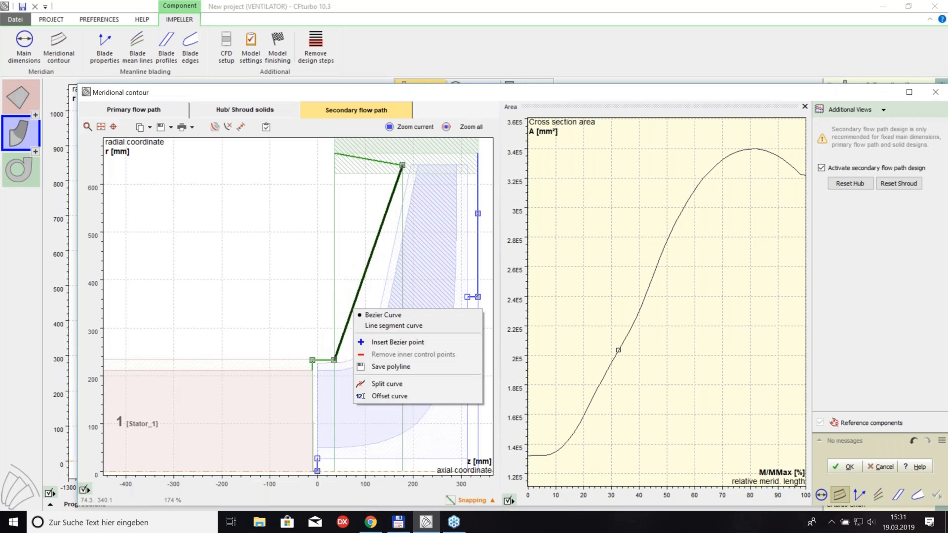
click(401, 348)
drag(356, 308, 371, 345)
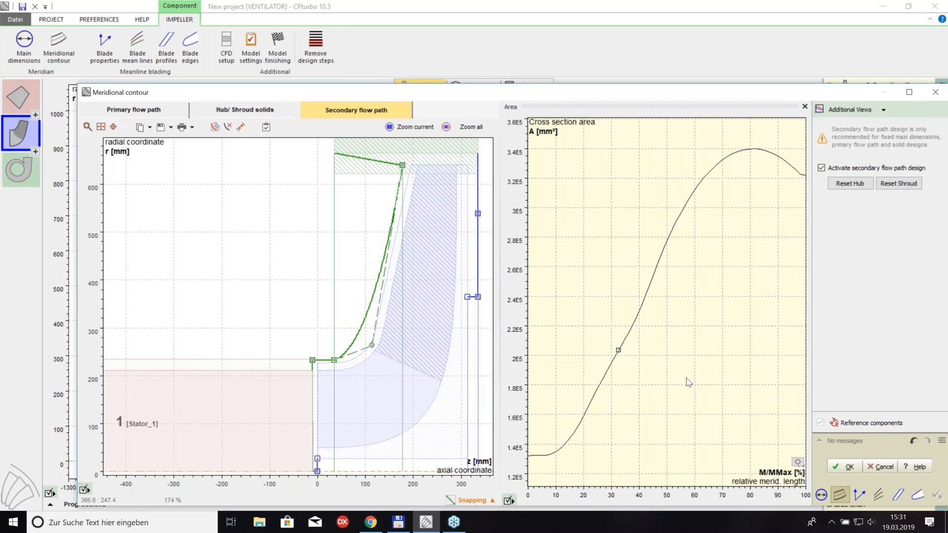
- Split the upper shroud-side line of the secondary flow path to form a horizontal section at the impeller outlet radius, and accept the contour
right_click(374, 163)
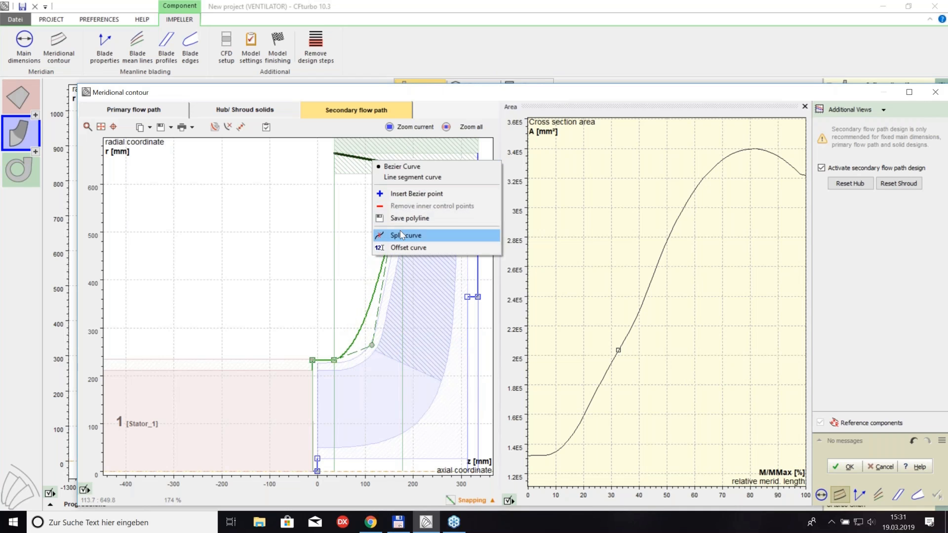
click(400, 235)
click(335, 164)
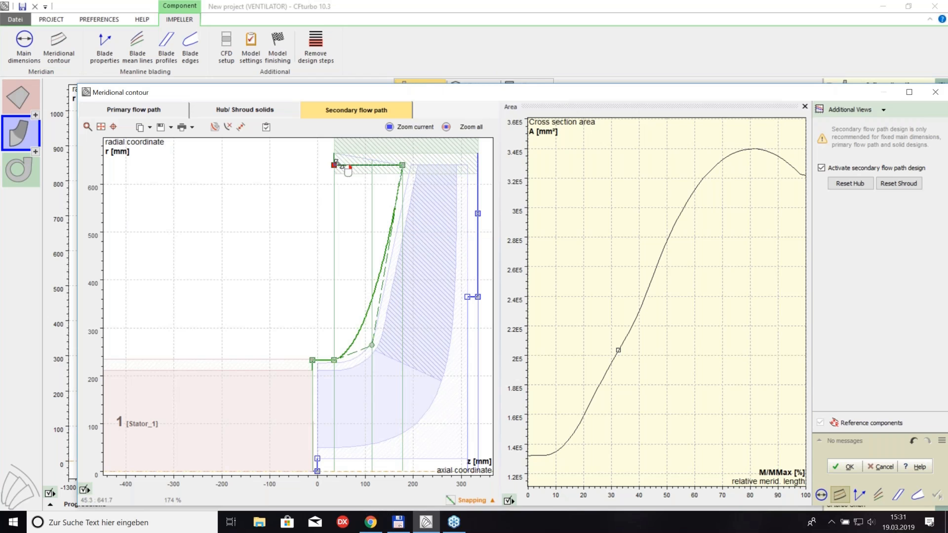
click(845, 467)
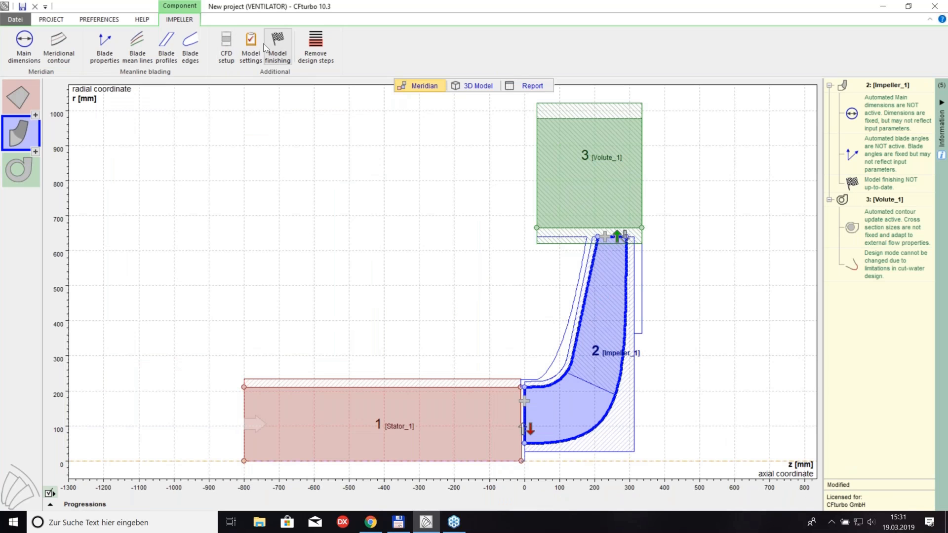
- Run model finishing for the whole project and display the material domain solids in the 3D model
click(53, 19)
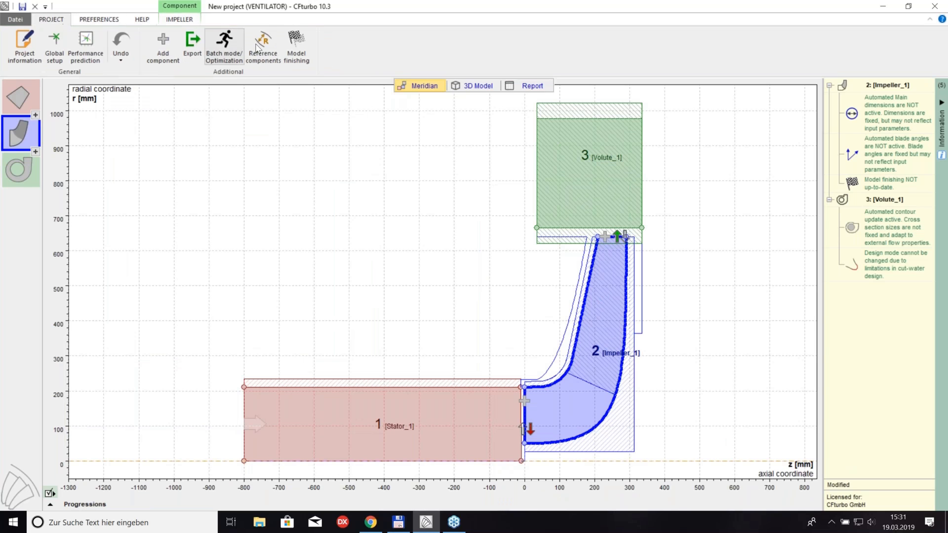
click(295, 46)
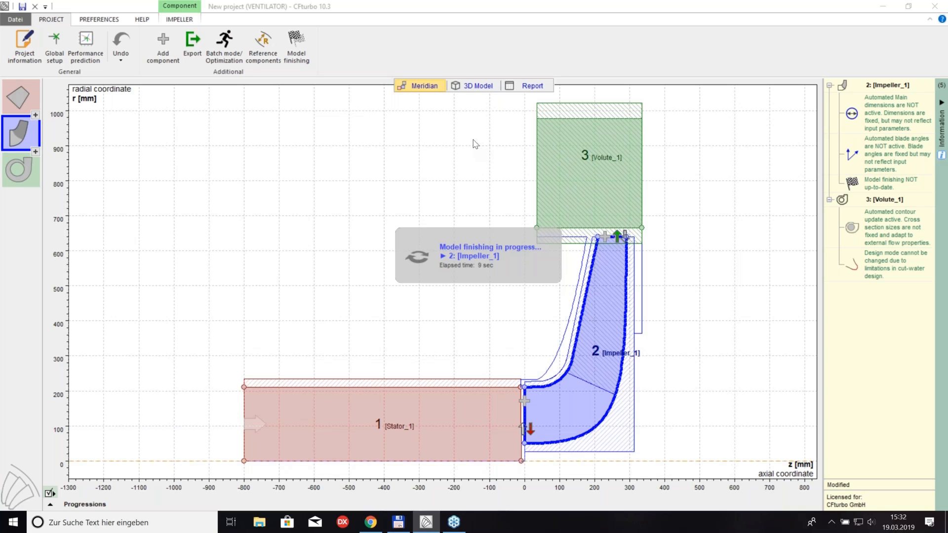
click(473, 87)
scroll(109, 297, down, 1)
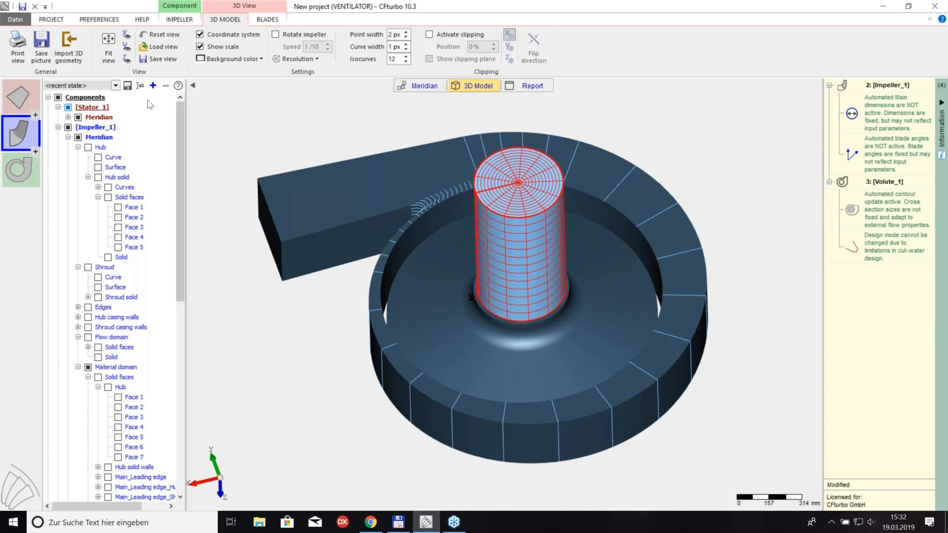
click(106, 85)
click(101, 125)
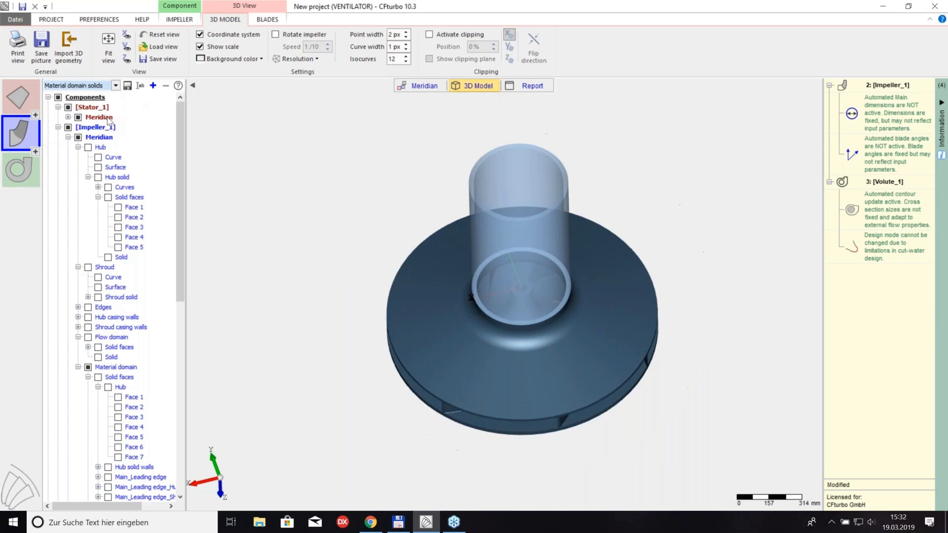
drag(429, 311, 480, 207)
scroll(510, 283, up, 3)
drag(449, 370, 332, 355)
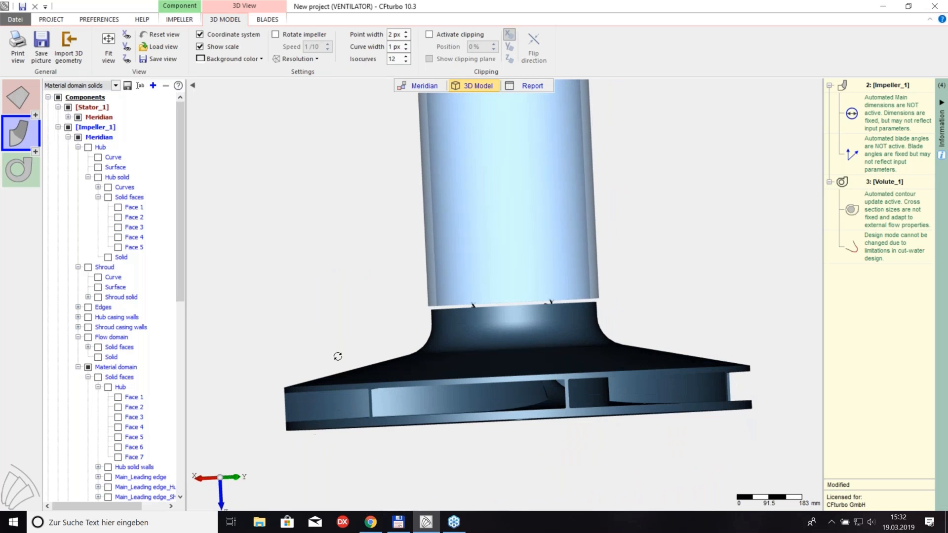
- Show the geometric properties of the impeller's material domain solid
drag(178, 270, 200, 389)
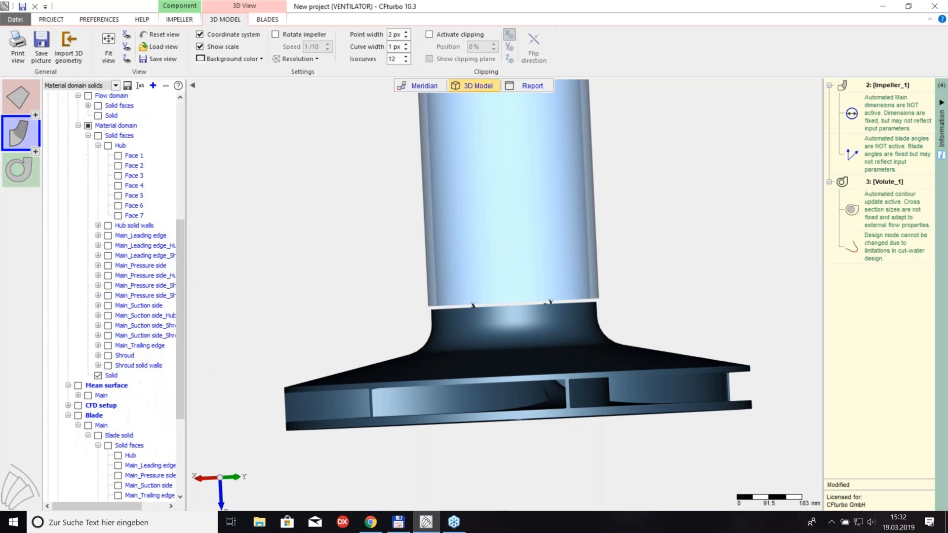
click(112, 376)
right_click(115, 378)
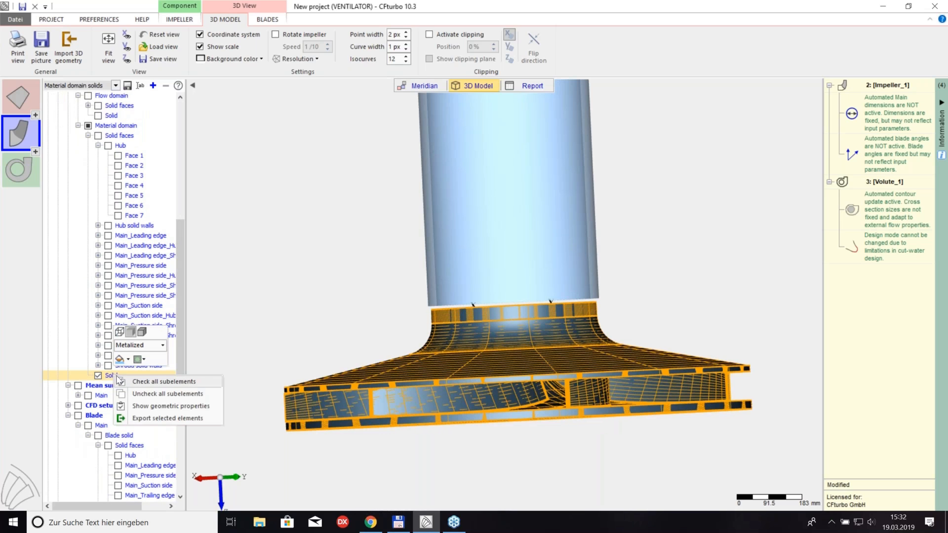
click(148, 406)
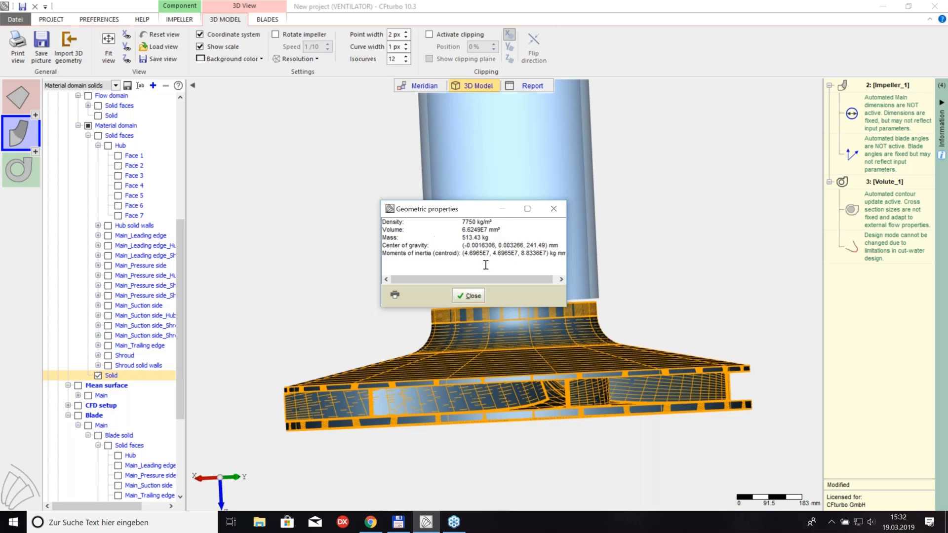
click(471, 296)
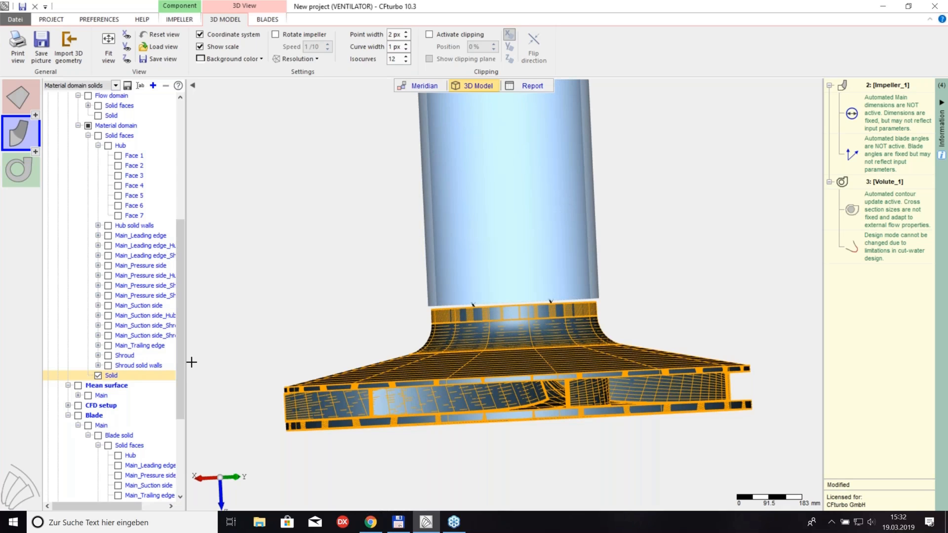
- Display the flow domain solids, activate clipping and examine the secondary flow paths around the impeller in the section
click(116, 87)
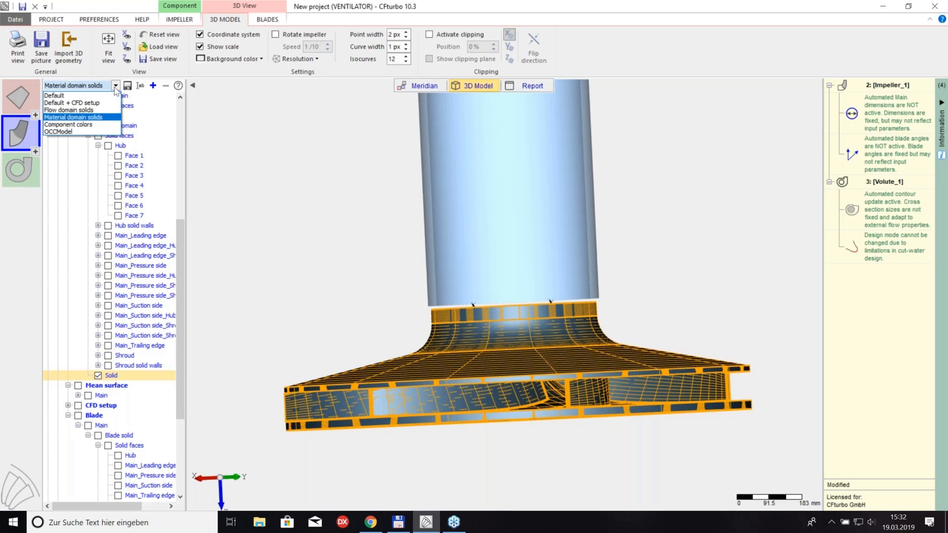
click(62, 109)
drag(368, 291, 375, 345)
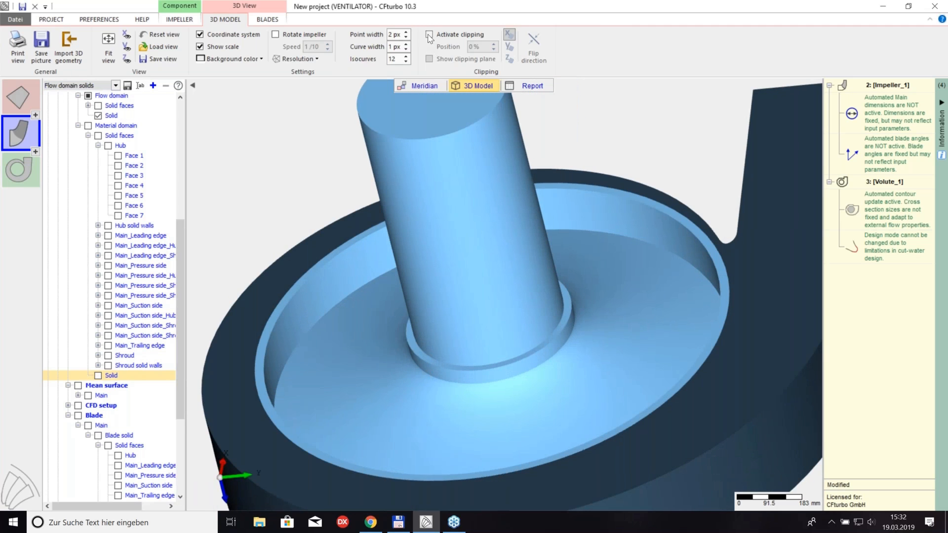
click(429, 34)
drag(508, 266, 516, 223)
scroll(509, 314, up, 2)
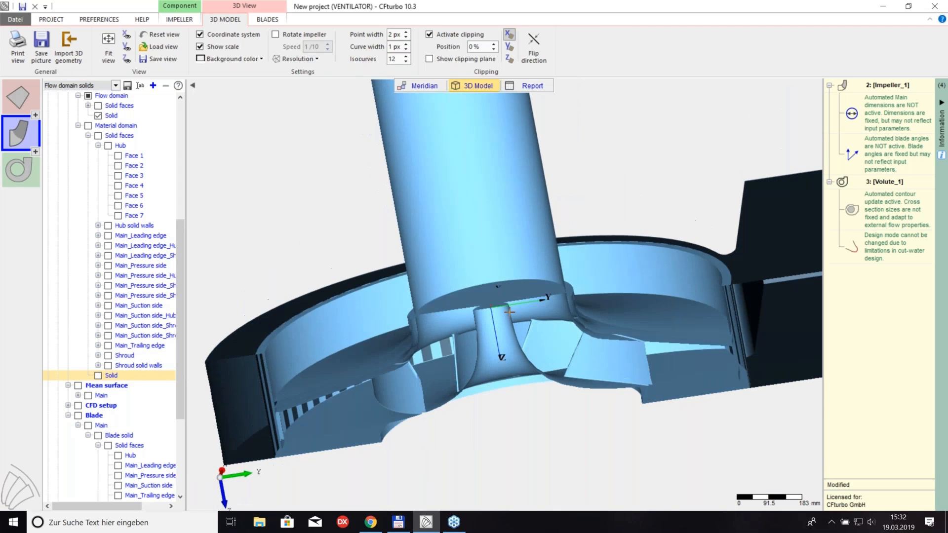
mouse_move(487, 364)
mouse_down()
mouse_move(552, 308)
mouse_move(489, 348)
mouse_up()
middle_drag(488, 348, 552, 264)
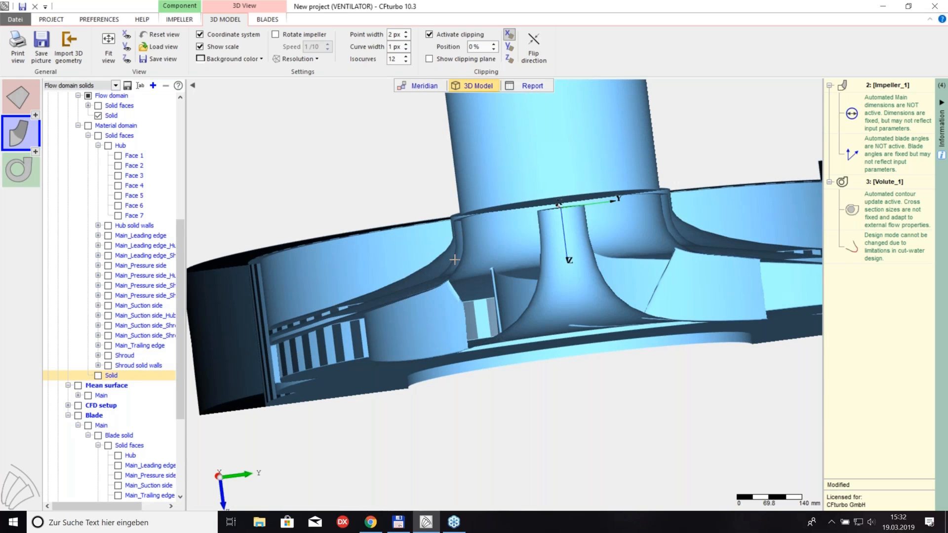
scroll(461, 233, up, 3)
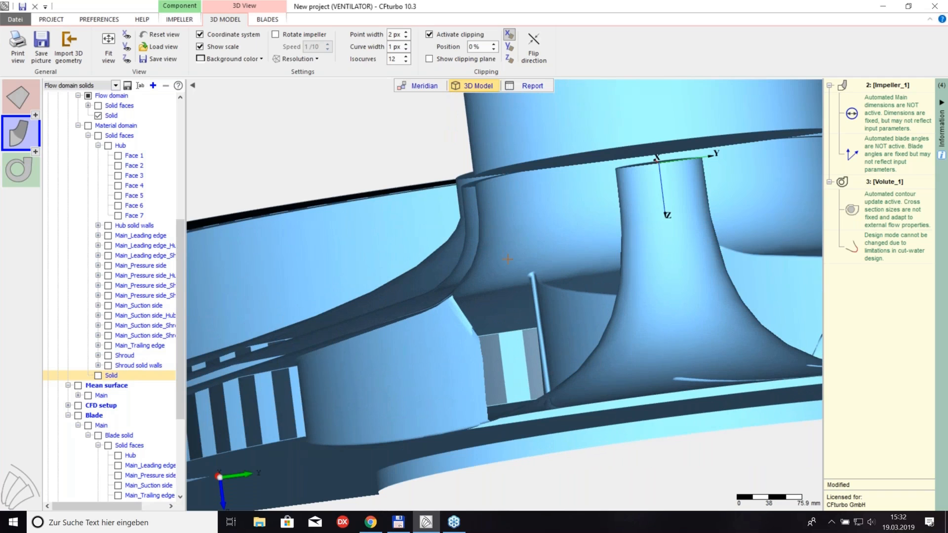
scroll(507, 259, down, 5)
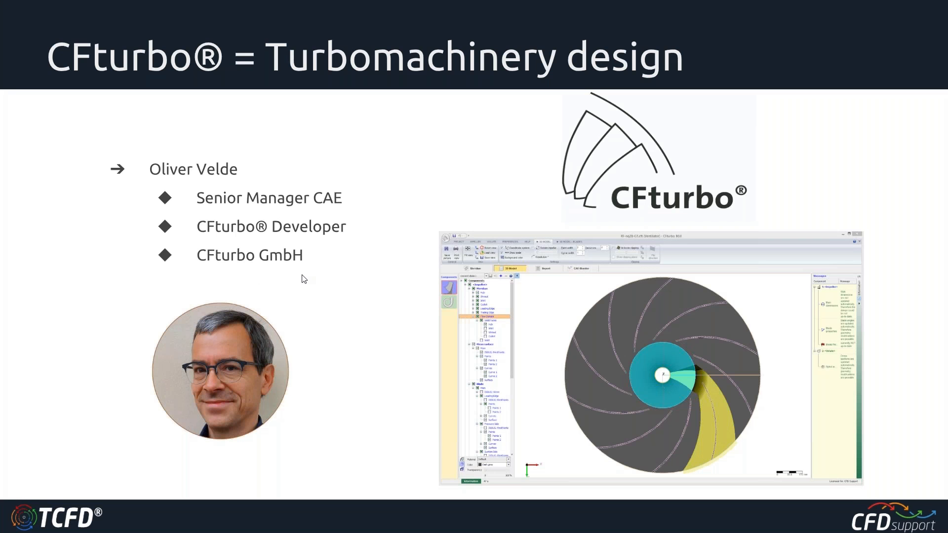
key(Right)
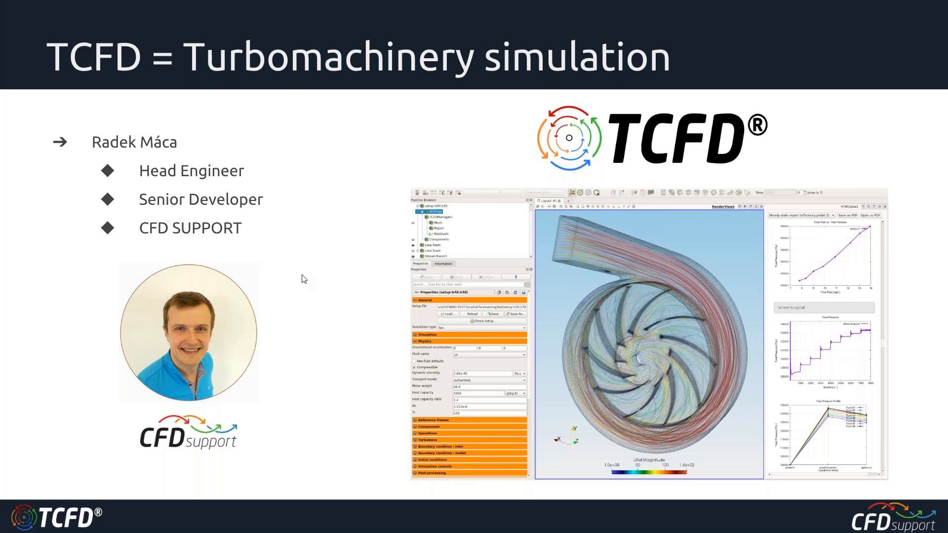
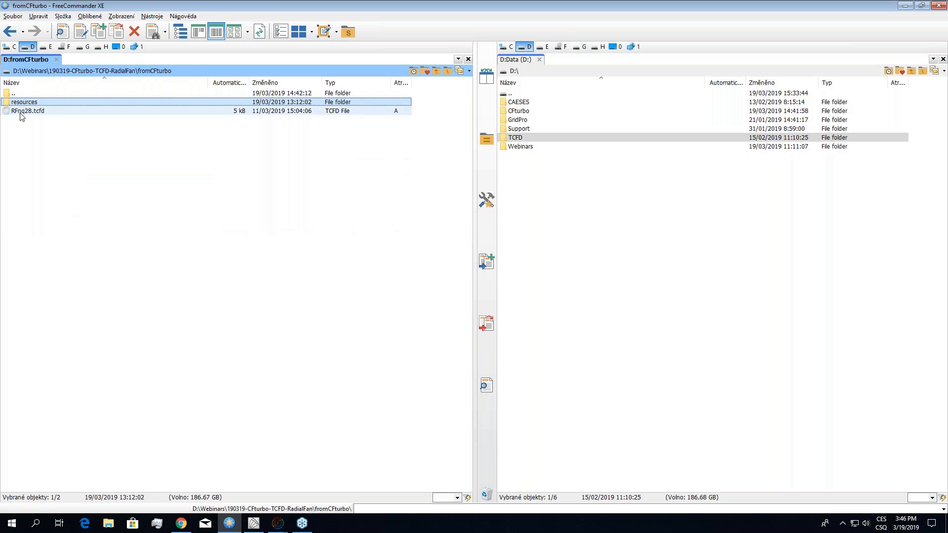
- Open RFnq28.tcfd from the fromCFturbo folder in TCFD, load its components and view the fan geometry from both sides
click(48, 113)
double_click(48, 111)
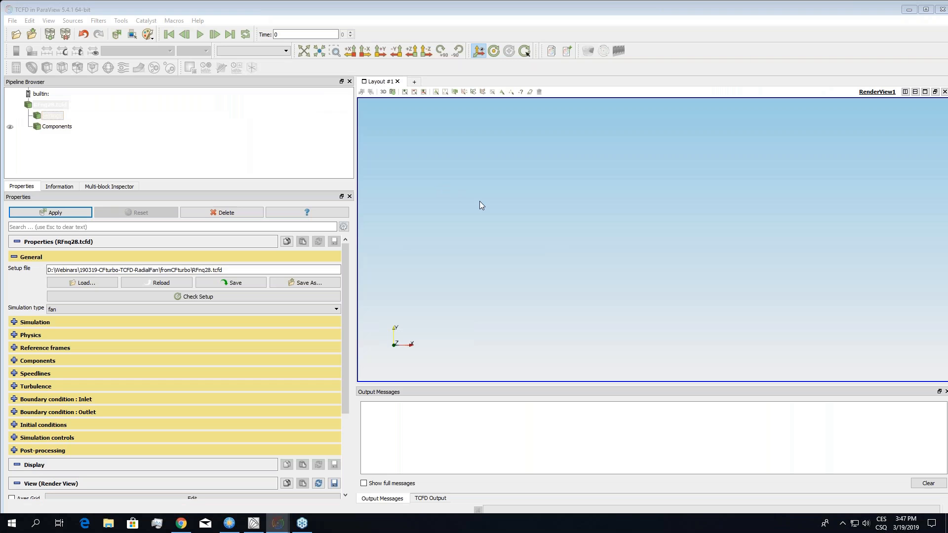
double_click(219, 8)
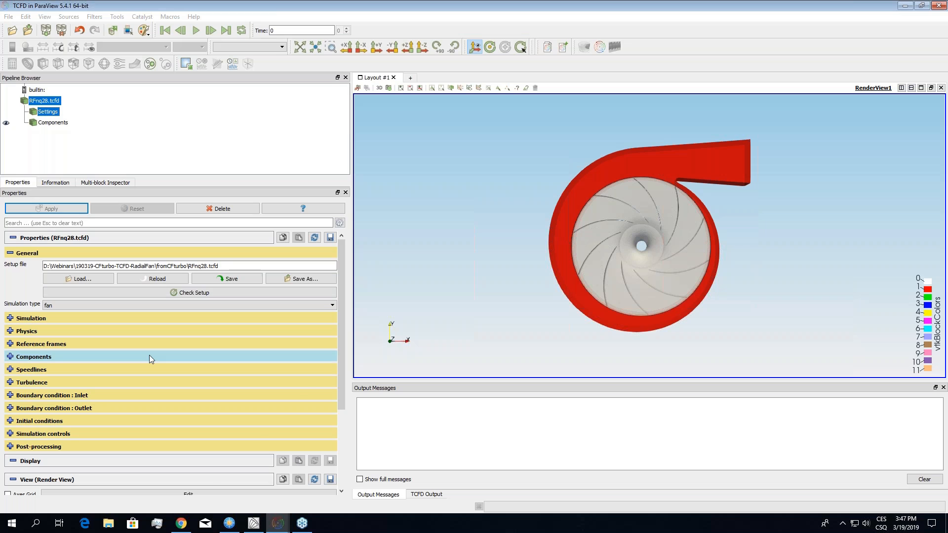
drag(648, 249, 595, 285)
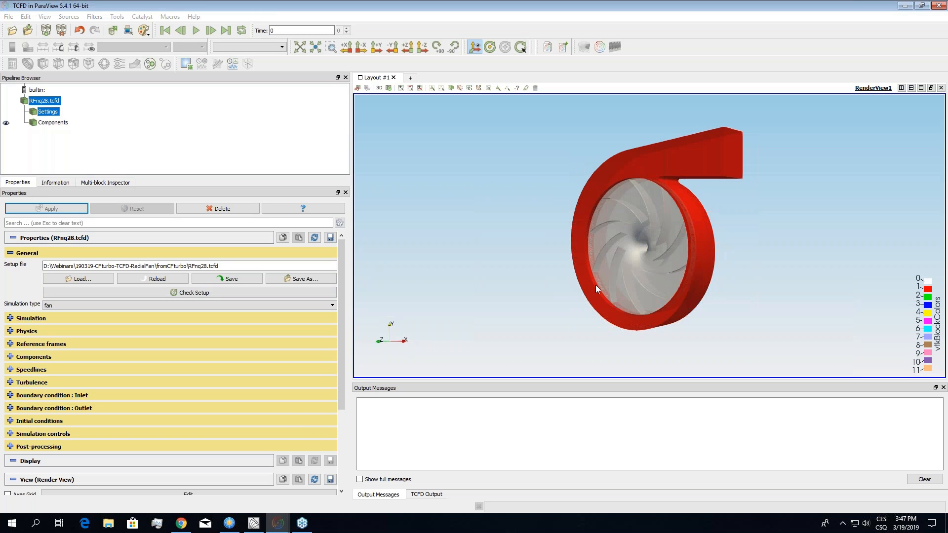
drag(596, 286, 370, 297)
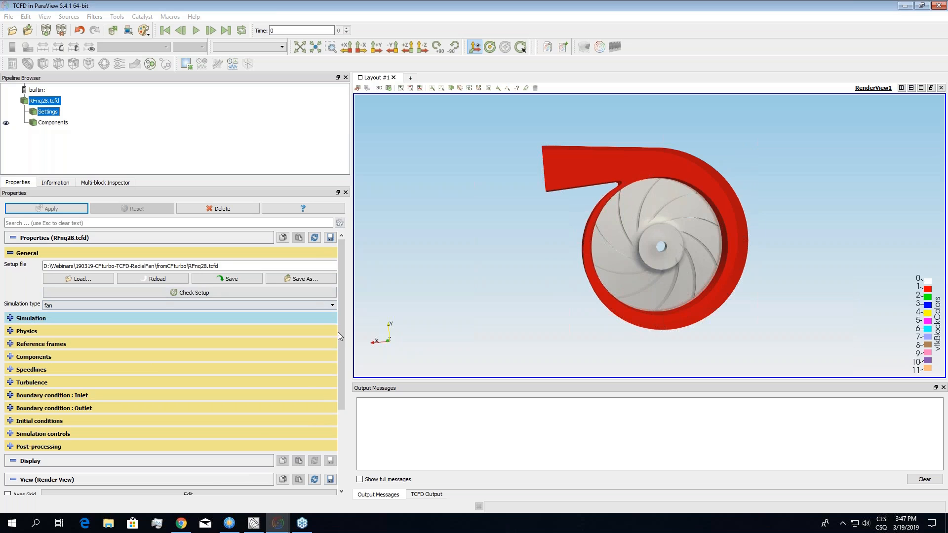
drag(340, 336, 341, 325)
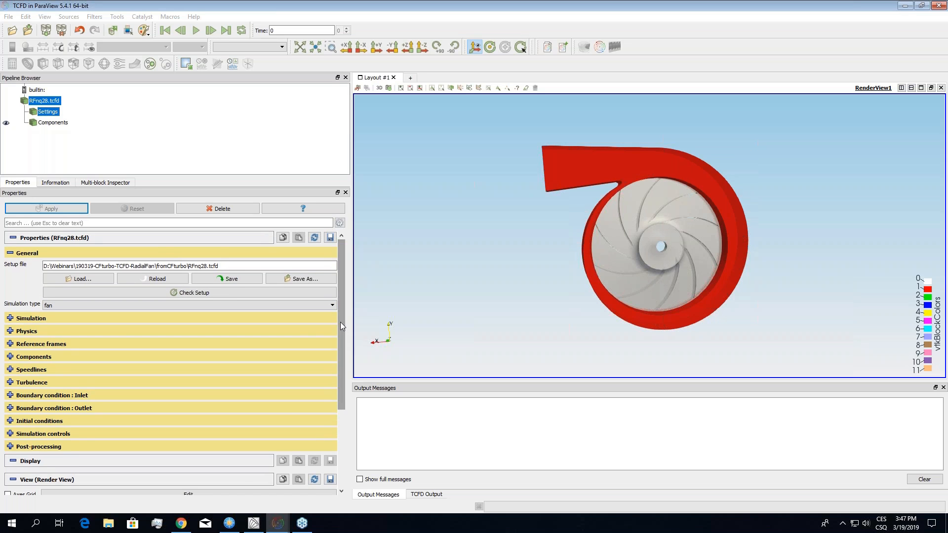
- In the simulation settings, set the number of processors to 16 and the numerical order to second, and apply them
click(29, 253)
click(32, 267)
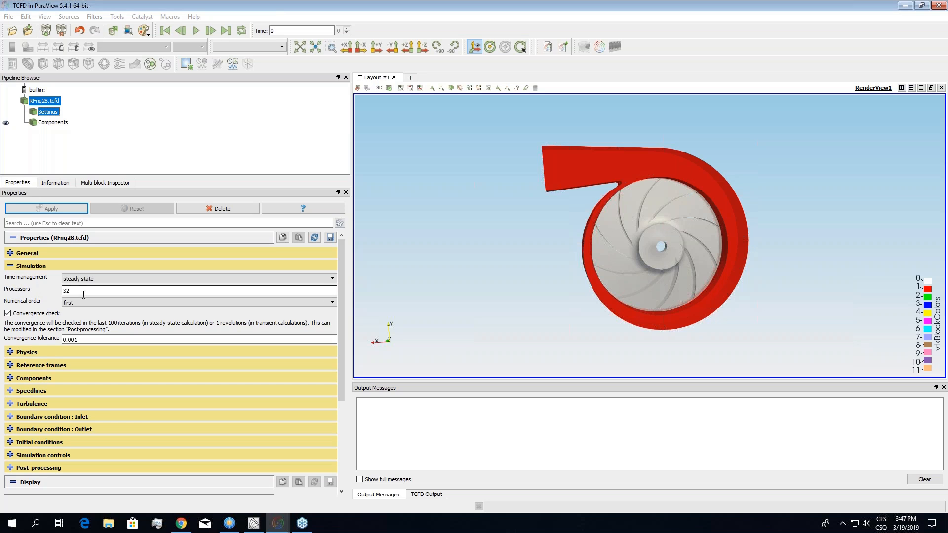
drag(92, 291, 20, 287)
text(16)
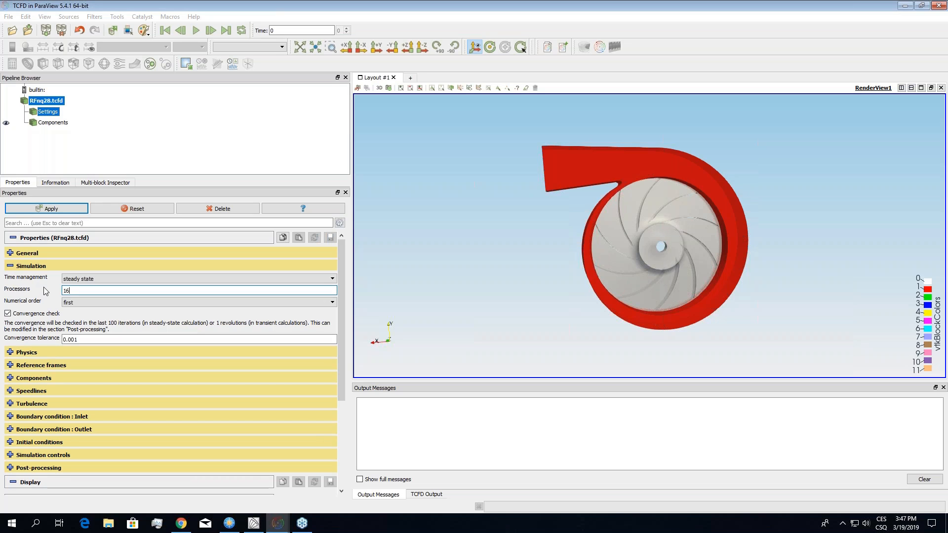
key(Return)
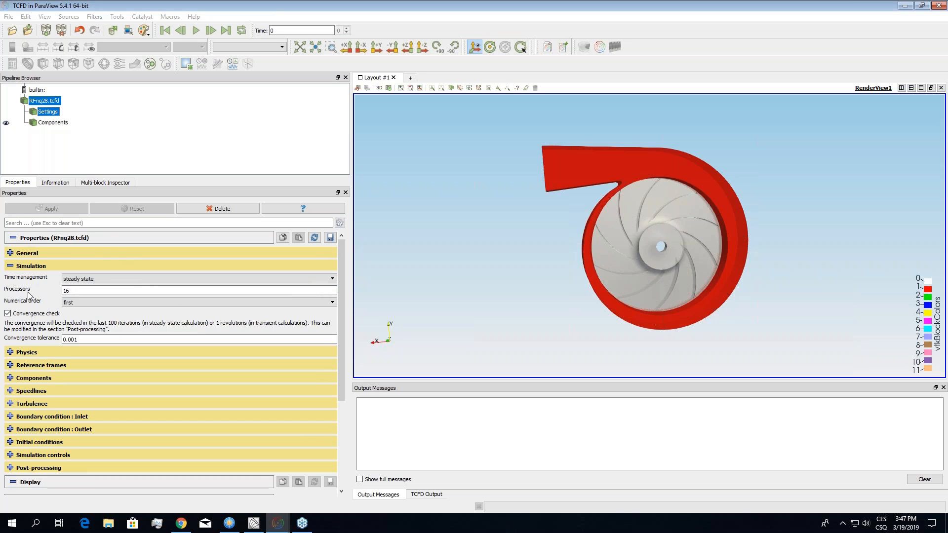
click(87, 303)
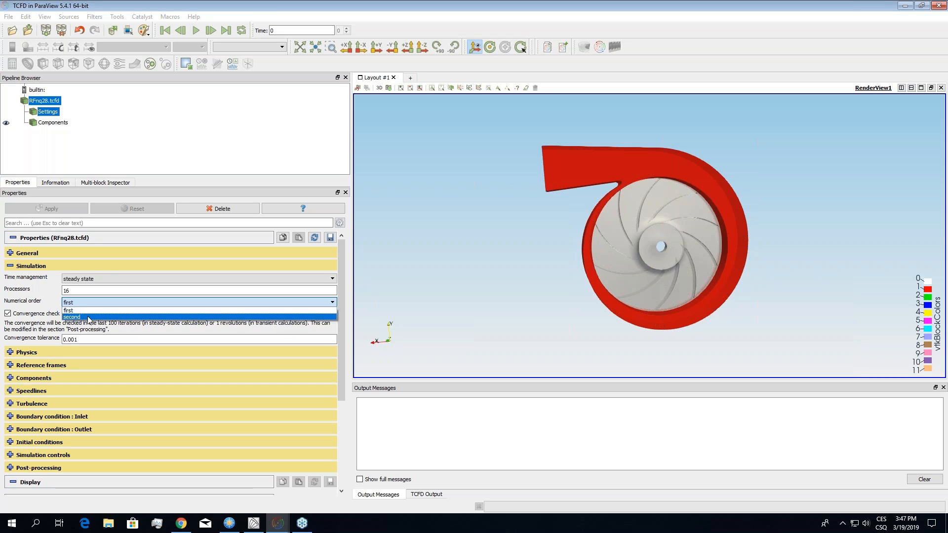
click(79, 317)
click(74, 208)
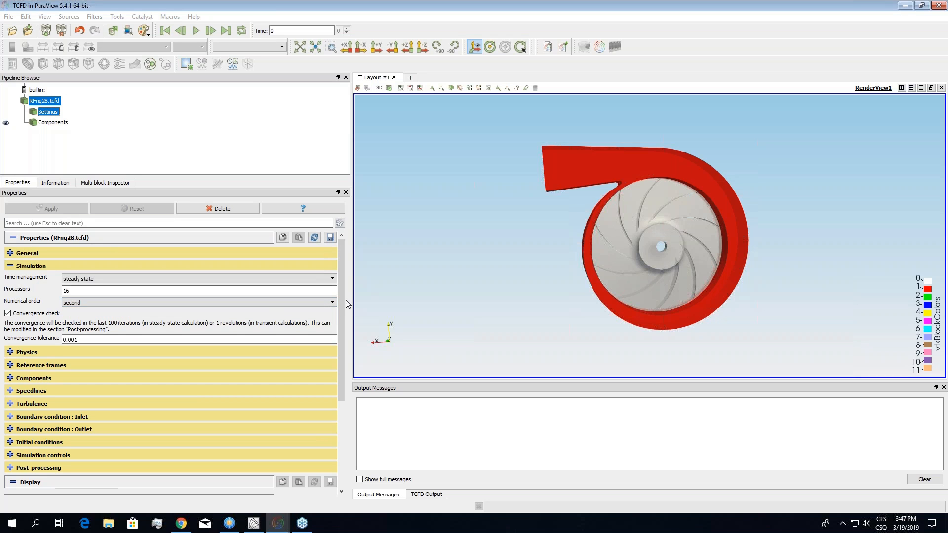
- Review the physics settings and both reference frames, including the rotating frame's axis, origin and rotation speed
drag(341, 313, 339, 342)
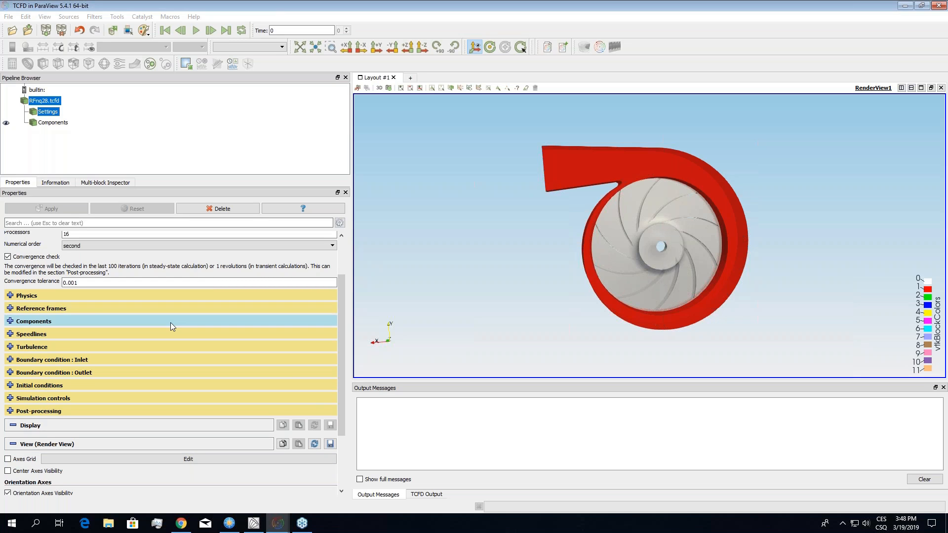
click(64, 295)
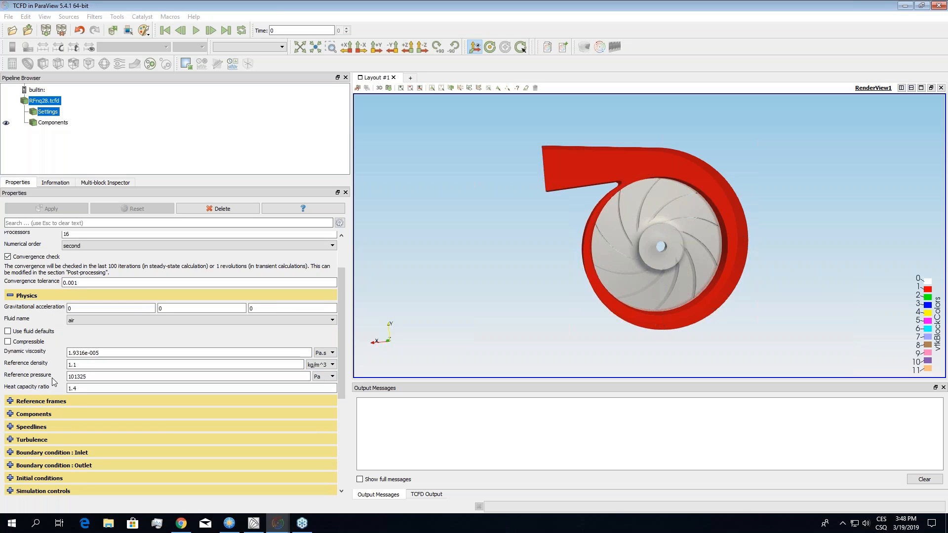
click(32, 295)
click(34, 308)
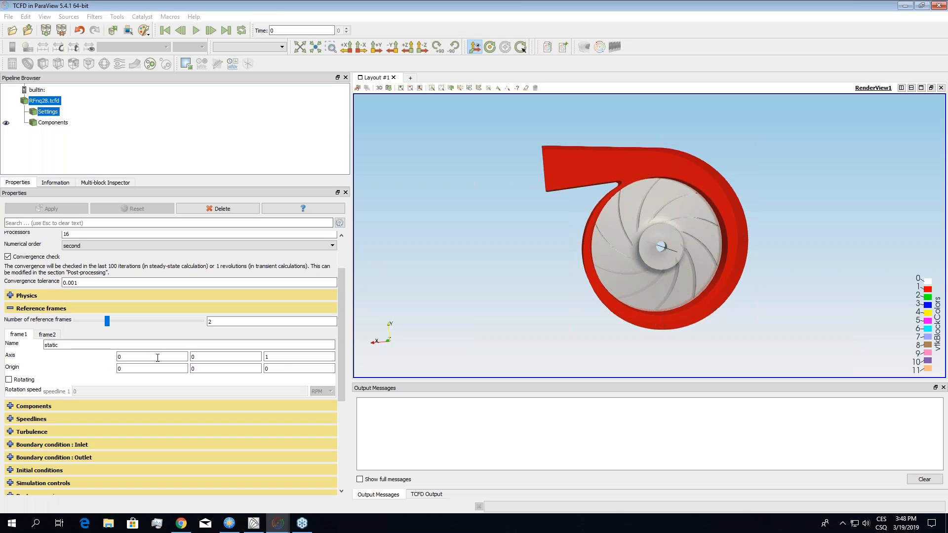
click(48, 334)
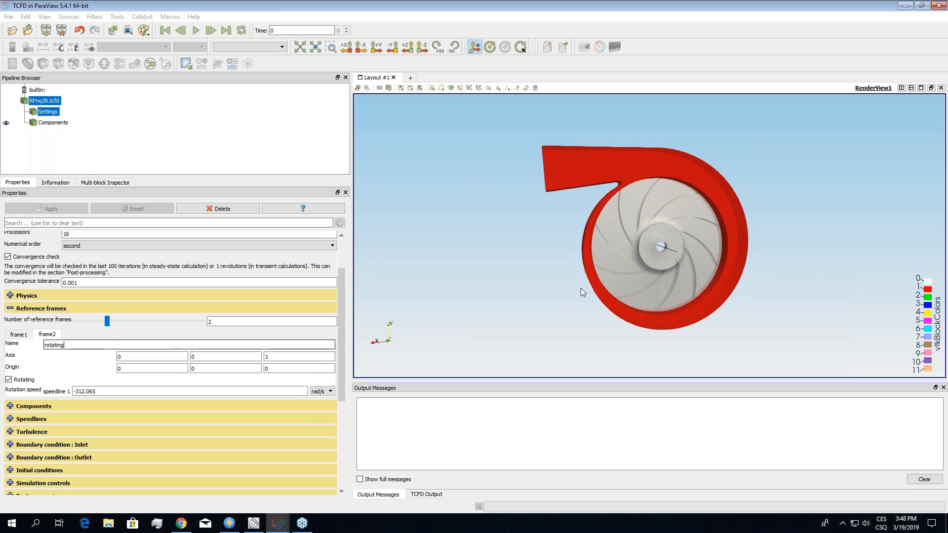
drag(547, 292, 765, 289)
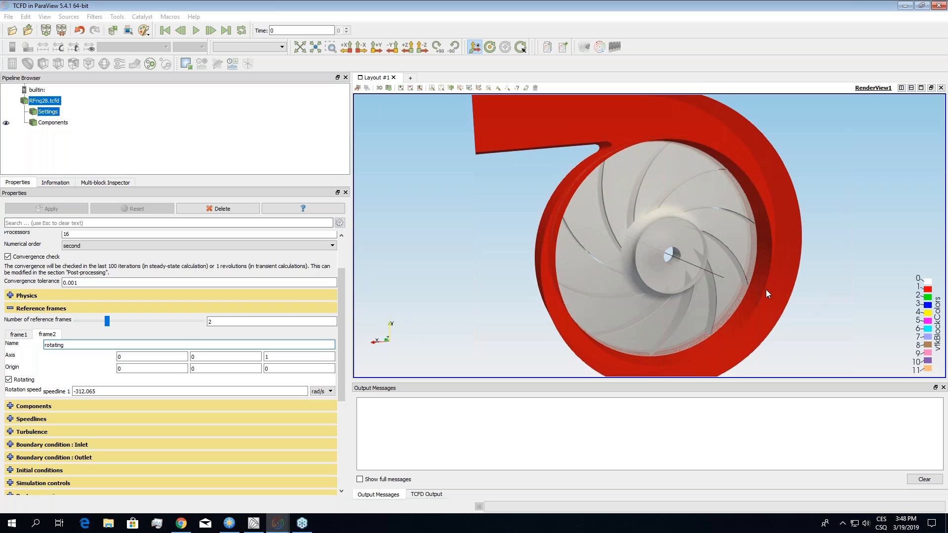
- Review the setup of both fan components, comparing the impeller's and the volute's geometry source, reference frame and patches
drag(765, 290, 716, 296)
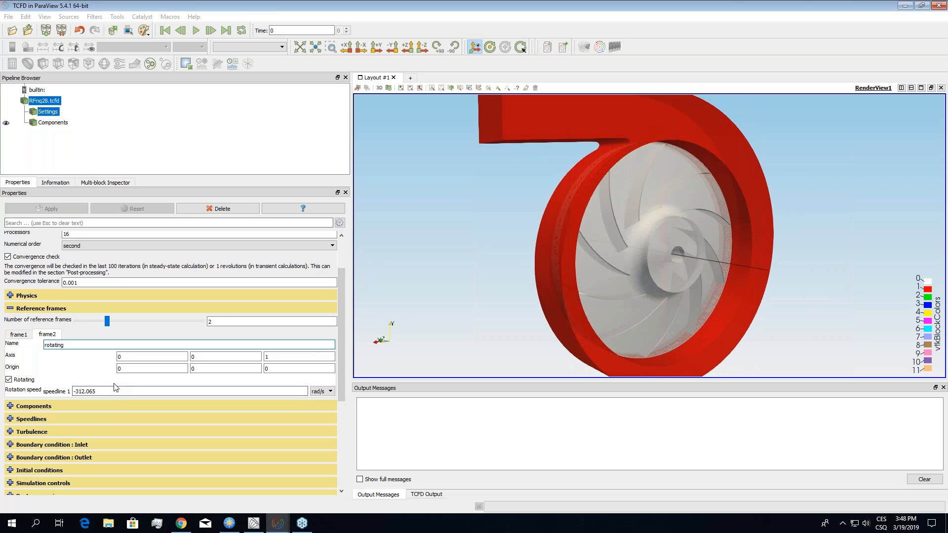
click(276, 308)
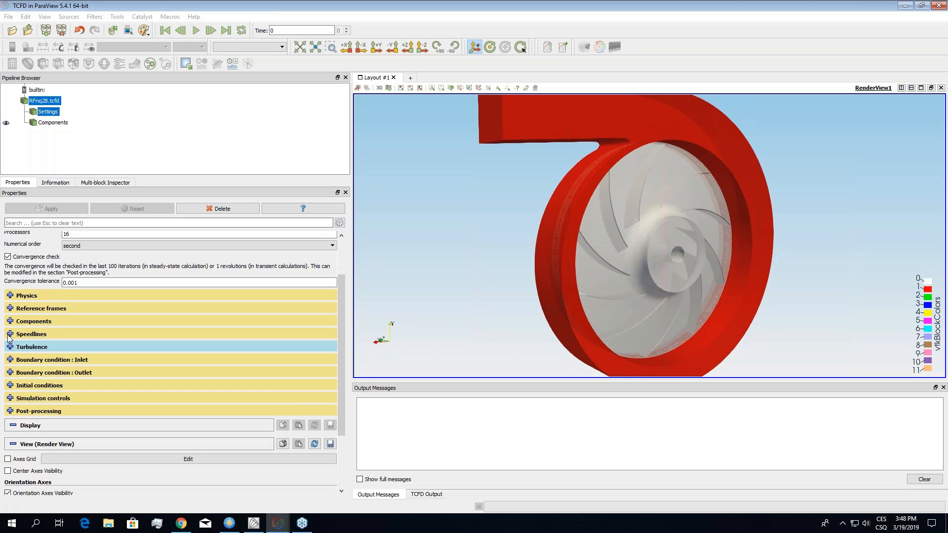
click(279, 321)
drag(342, 295, 379, 310)
scroll(340, 320, up, 1)
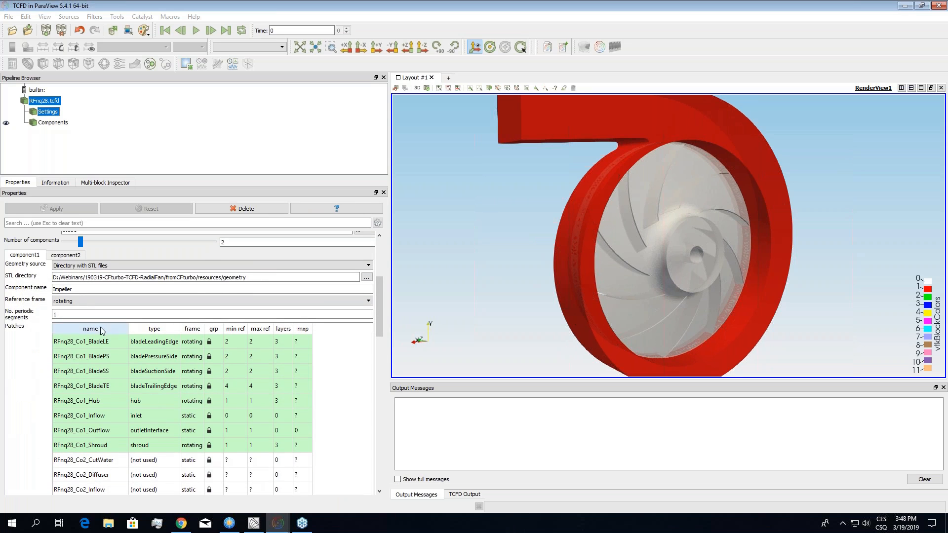
click(66, 255)
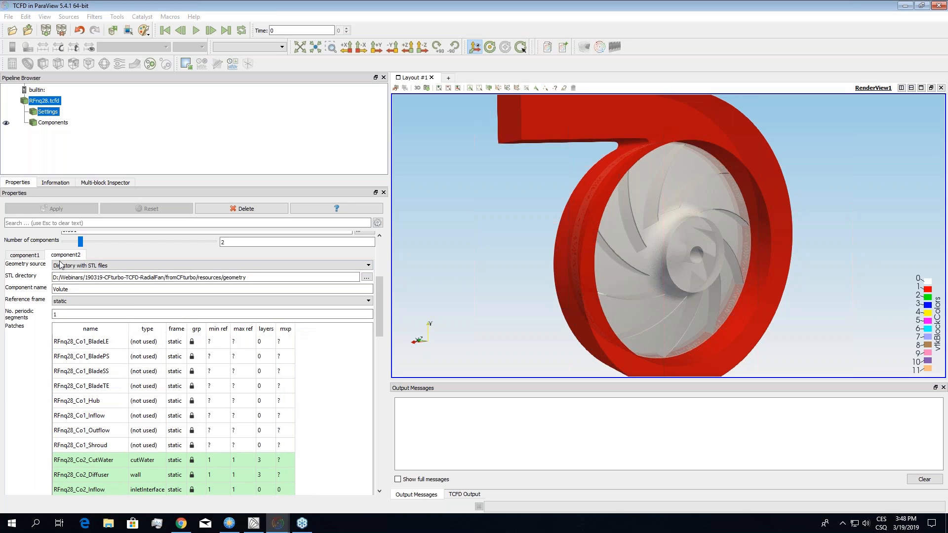
click(38, 255)
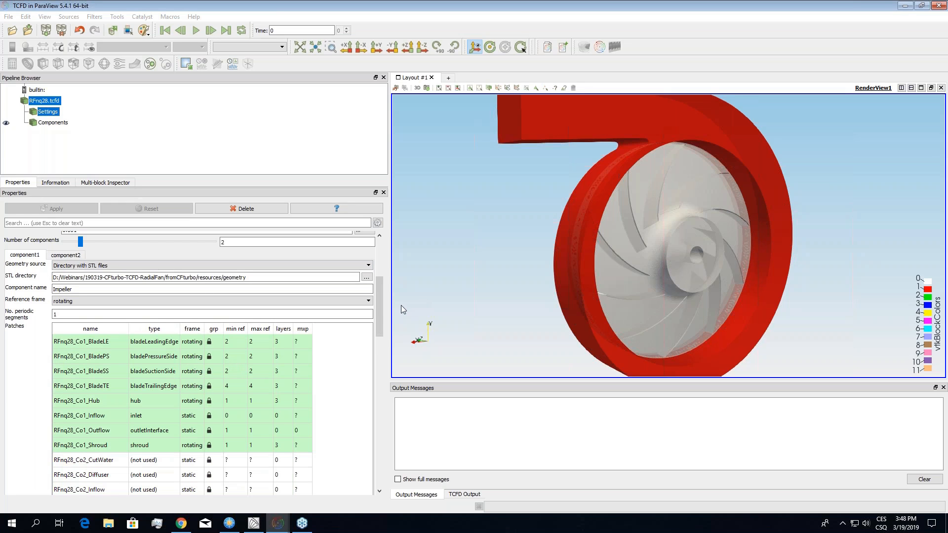
- Examine the impeller's patch table, including the patch types, frames, refinement levels and layers
scroll(377, 319, down, 3)
scroll(378, 320, down, 1)
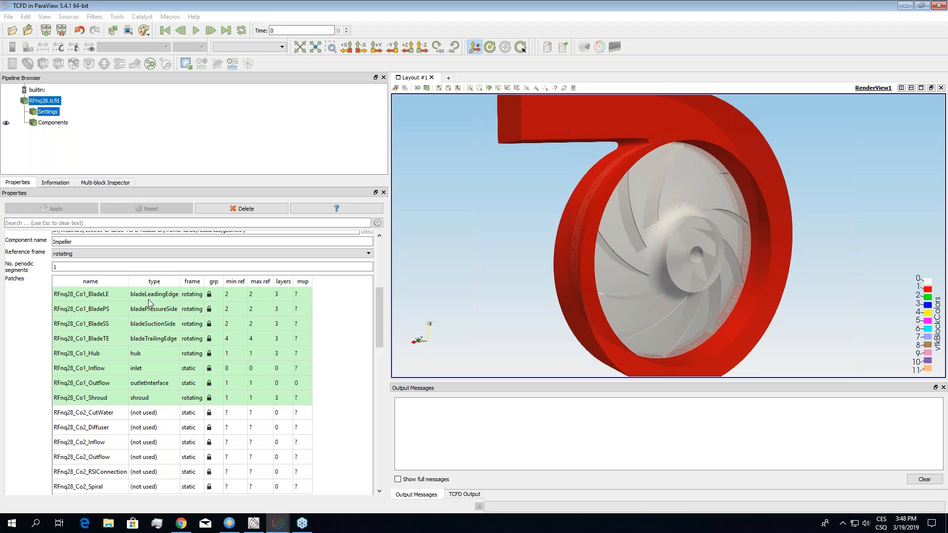
scroll(379, 318, up, 1)
scroll(378, 315, down, 1)
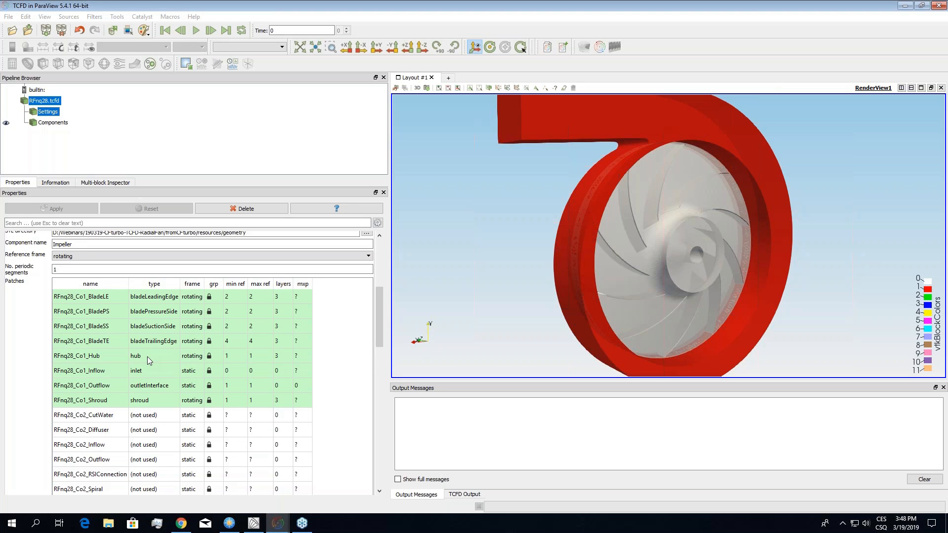
mouse_move(150, 387)
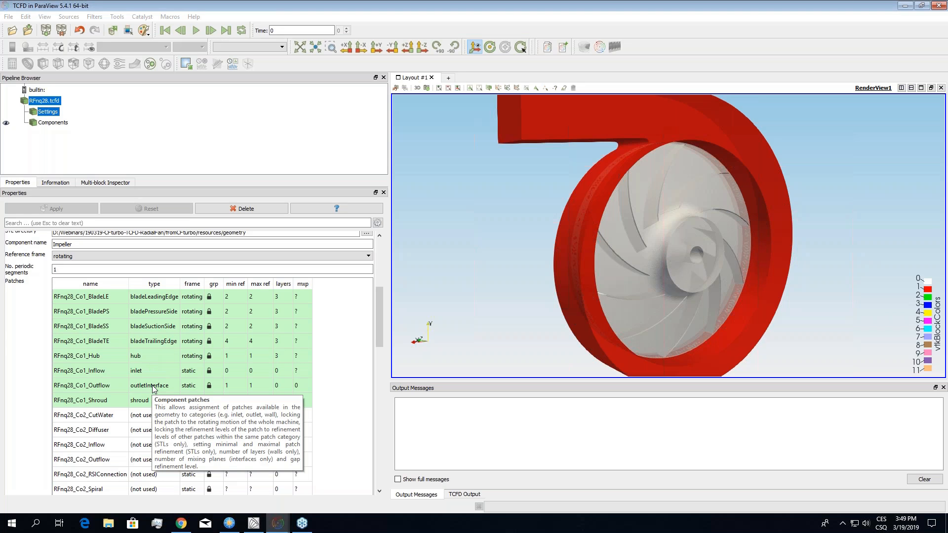
drag(379, 325, 378, 321)
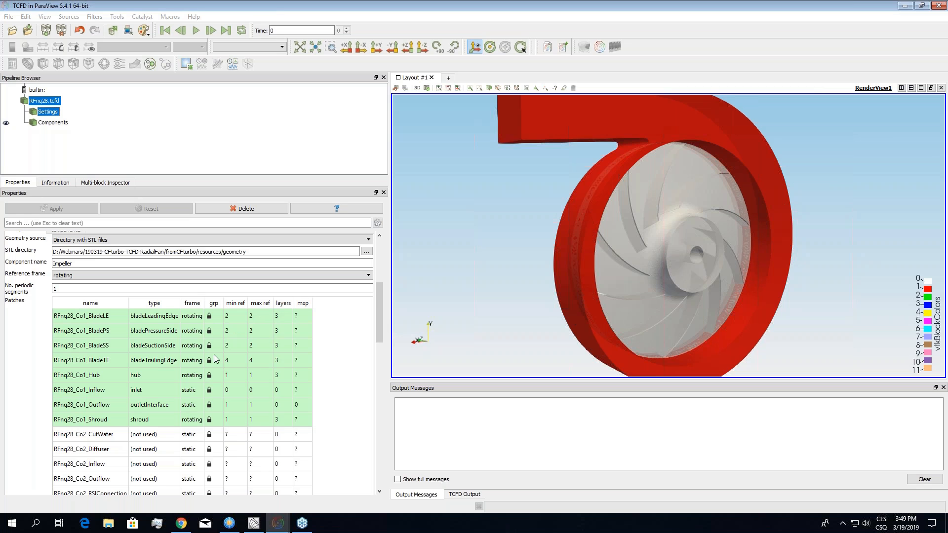
mouse_move(215, 359)
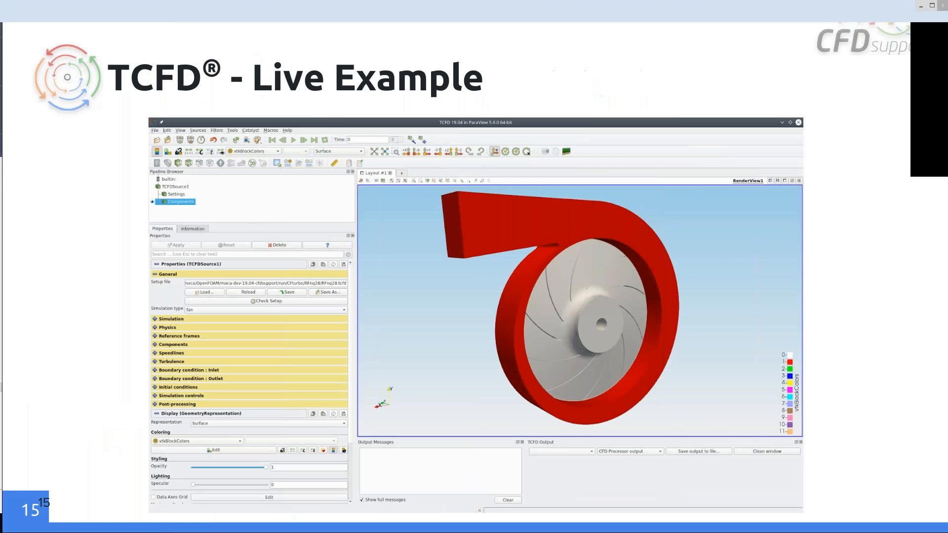
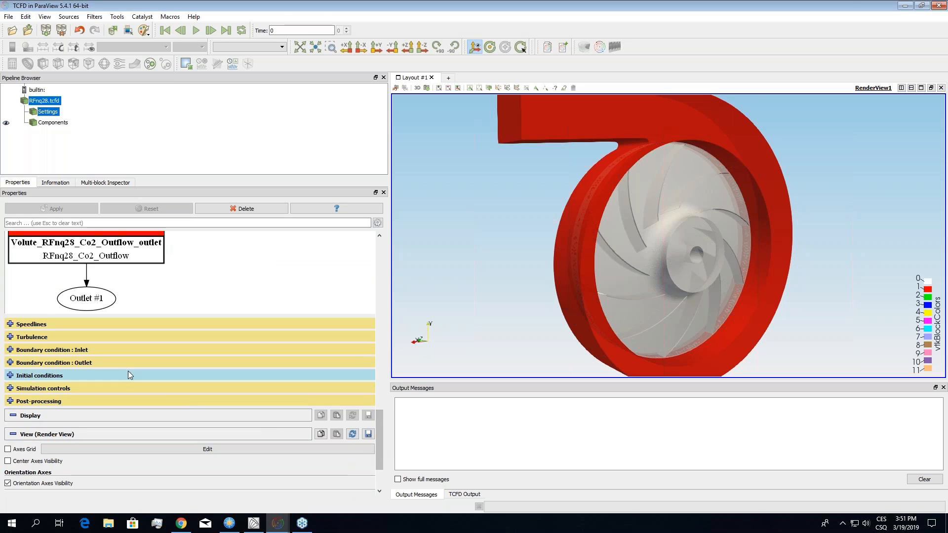
- Define five points on speedline 1 with 1000 iterations for each point
click(37, 325)
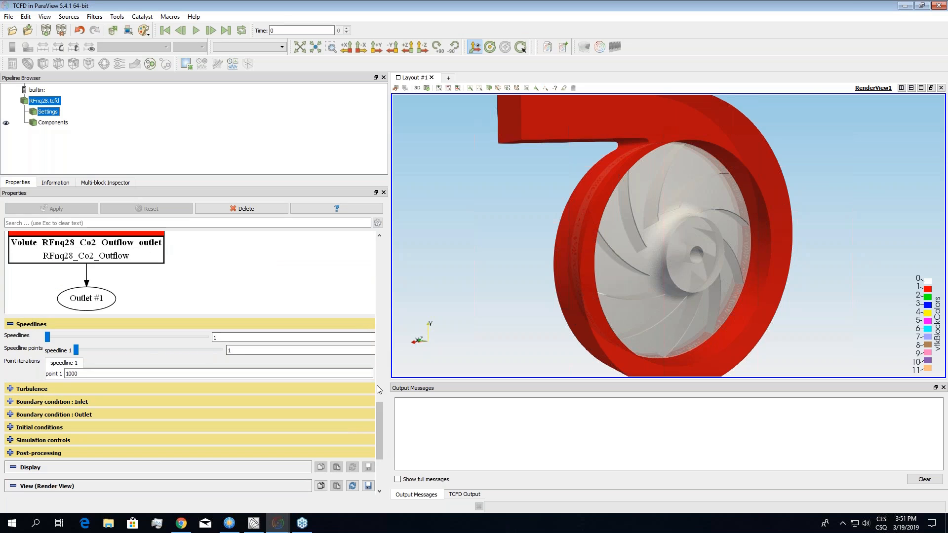
scroll(380, 410, down, 1)
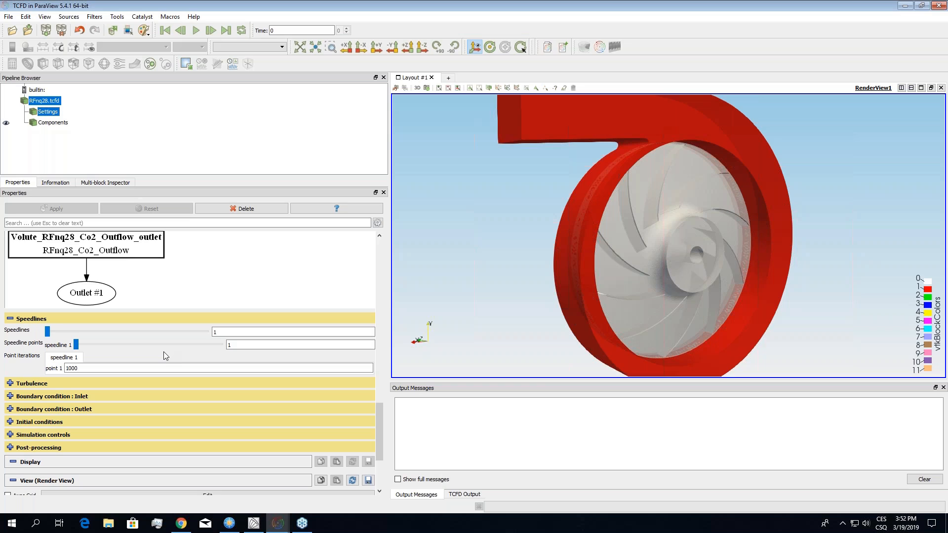
click(115, 350)
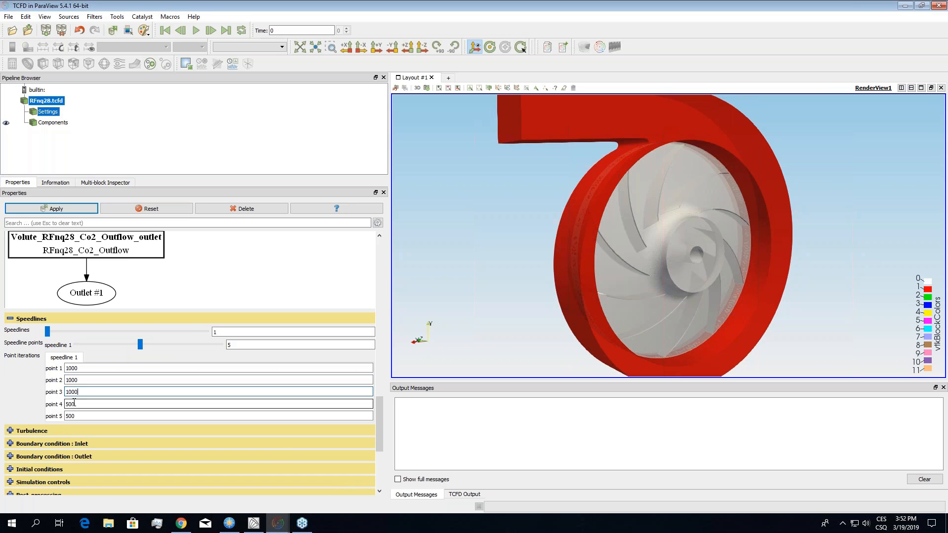
double_click(83, 417)
text(1000)
- Review the turbulence model and wall treatment, and the inlet and outlet boundary conditions for the speedline points
drag(378, 418, 374, 436)
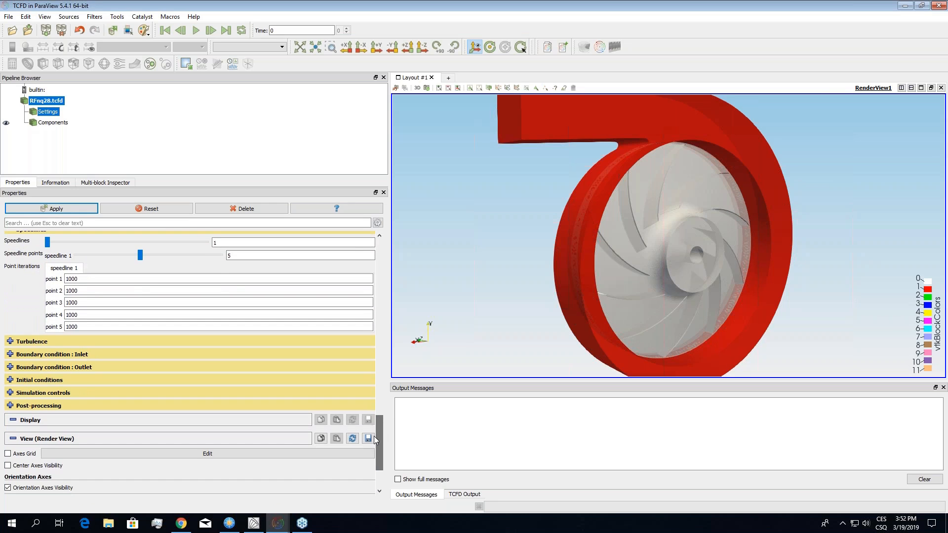
click(17, 345)
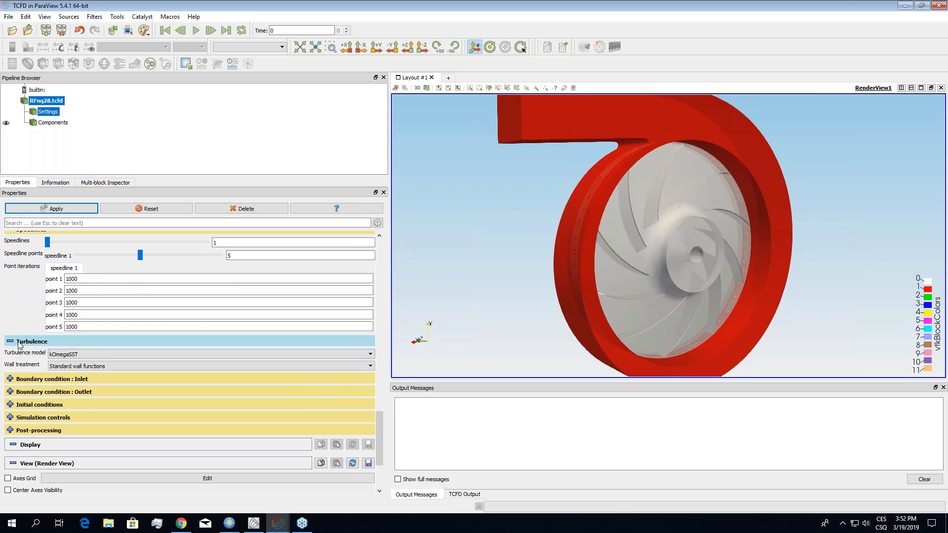
click(18, 344)
click(30, 355)
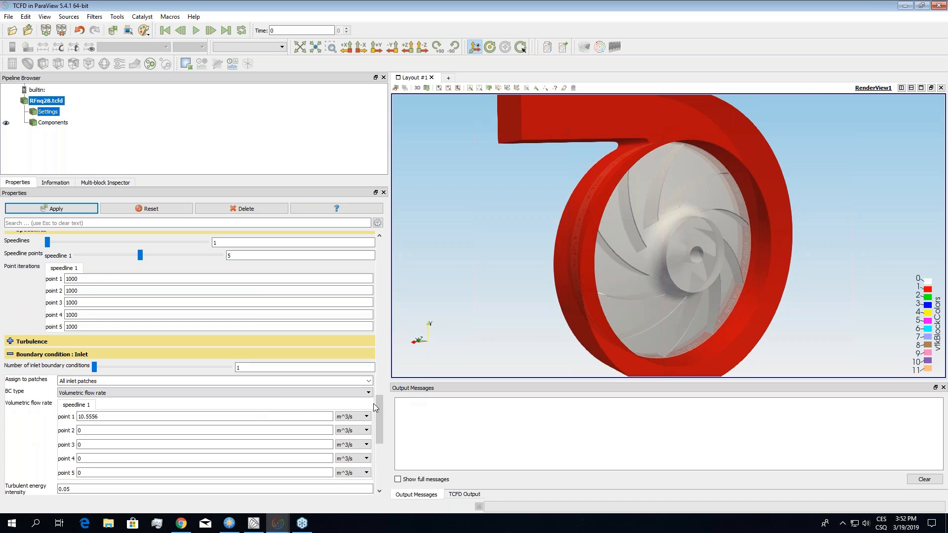
drag(377, 409, 378, 423)
scroll(378, 421, down, 1)
click(39, 444)
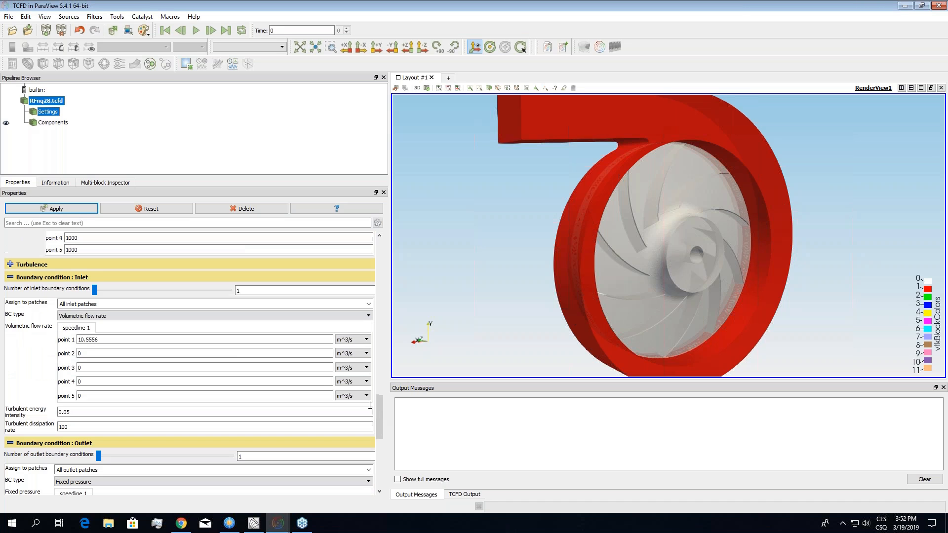
scroll(380, 414, up, 1)
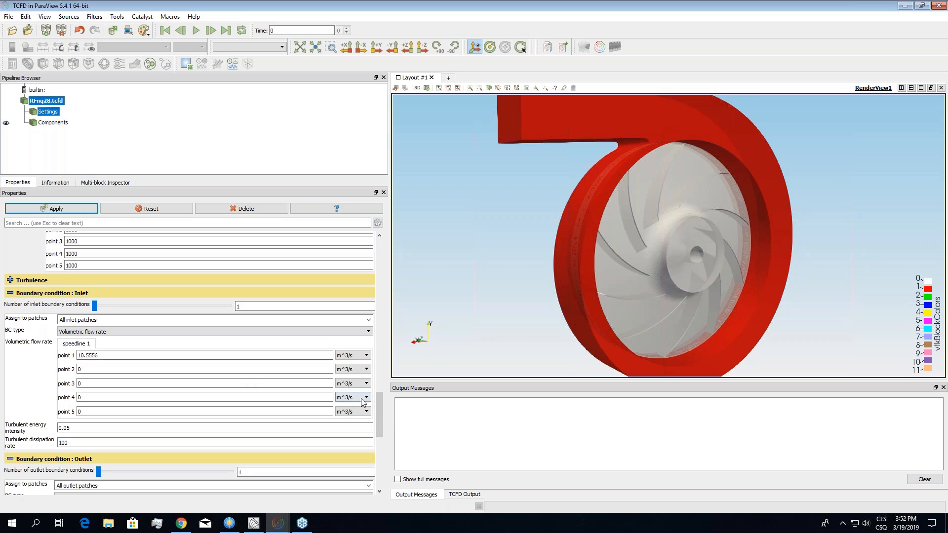
scroll(380, 414, down, 3)
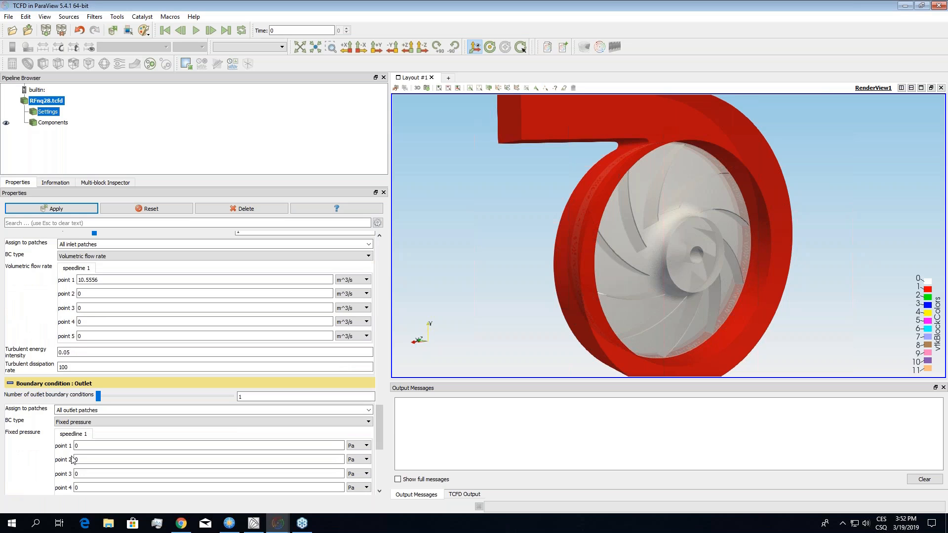
- Set the inlet volumetric flow rate values to 20, 10, 10.5556, -10 and -20 for points 1 to 5
scroll(96, 388, up, 3)
double_click(90, 360)
key(ctrl+c)
double_click(99, 389)
key(ctrl+v)
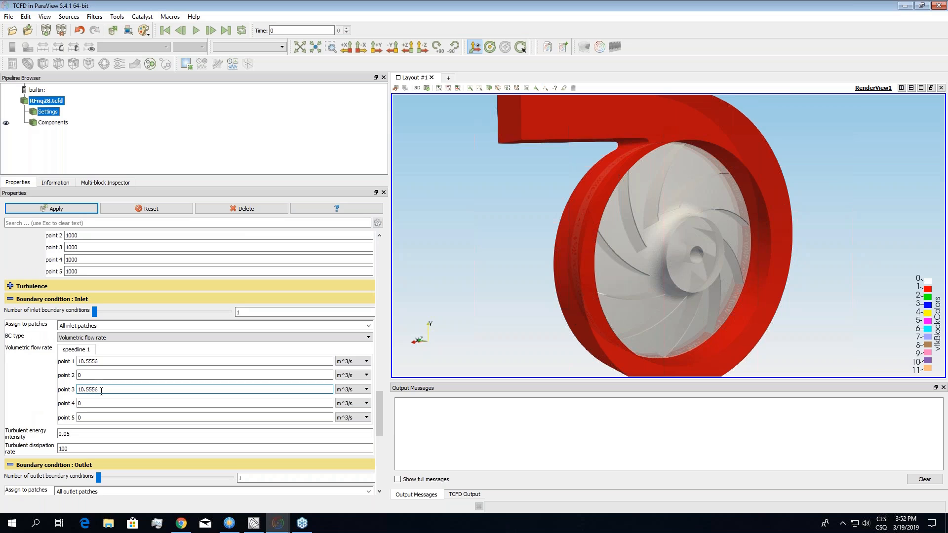
double_click(105, 361)
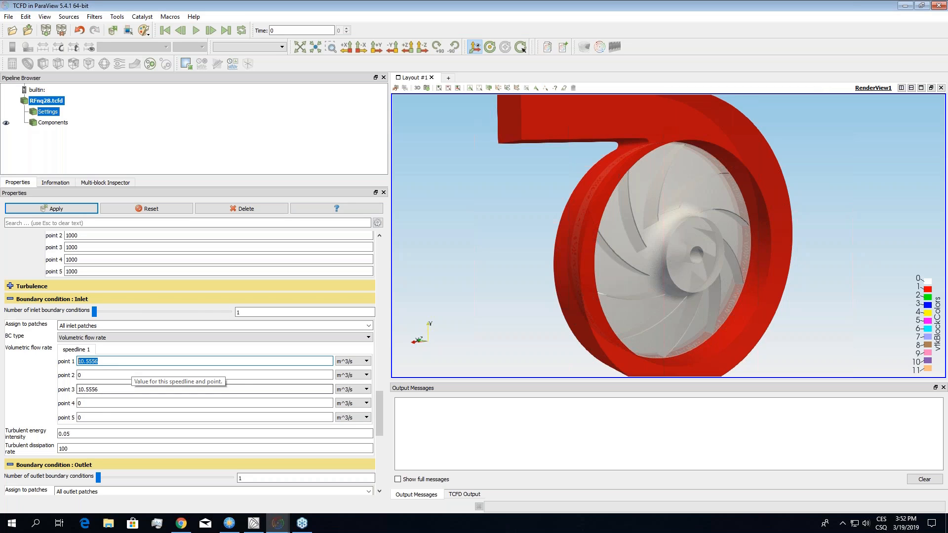
text(20)
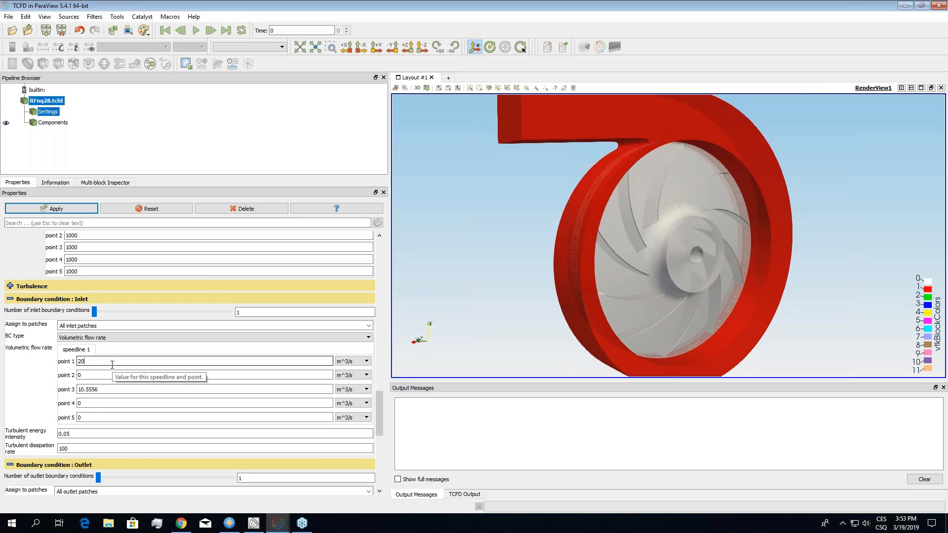
double_click(82, 375)
text(1)
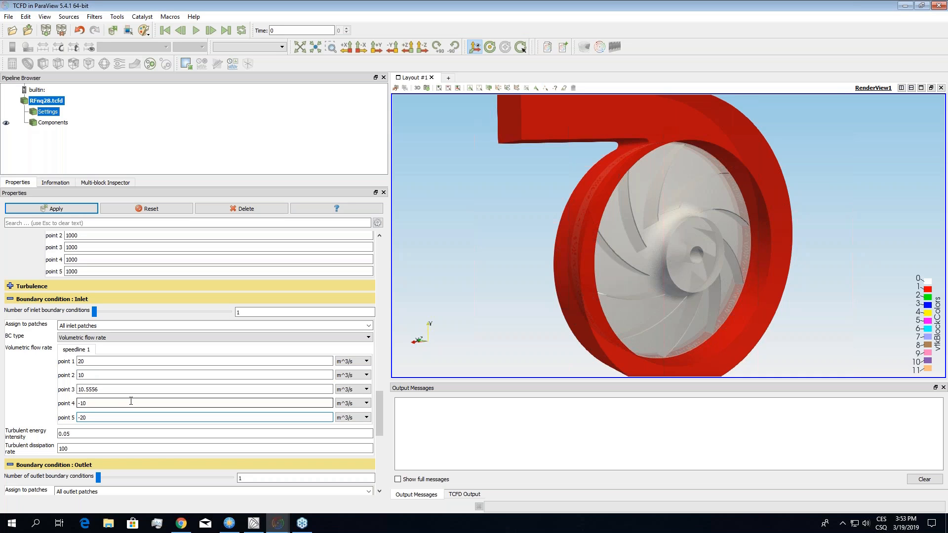
click(36, 382)
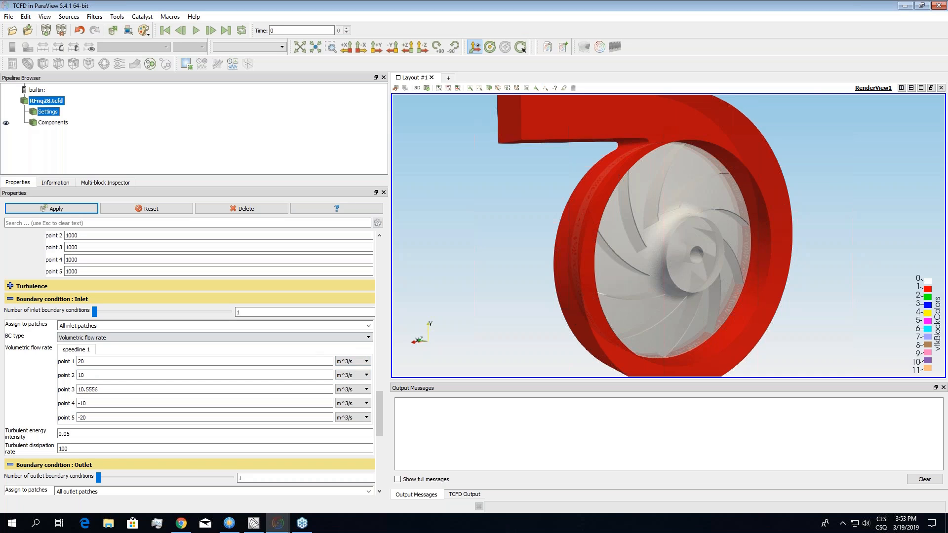
- Change the inlet flow rate unit of points 1, 2, 4 and 5 to +%, keeping point 3 in m^3/s
click(345, 361)
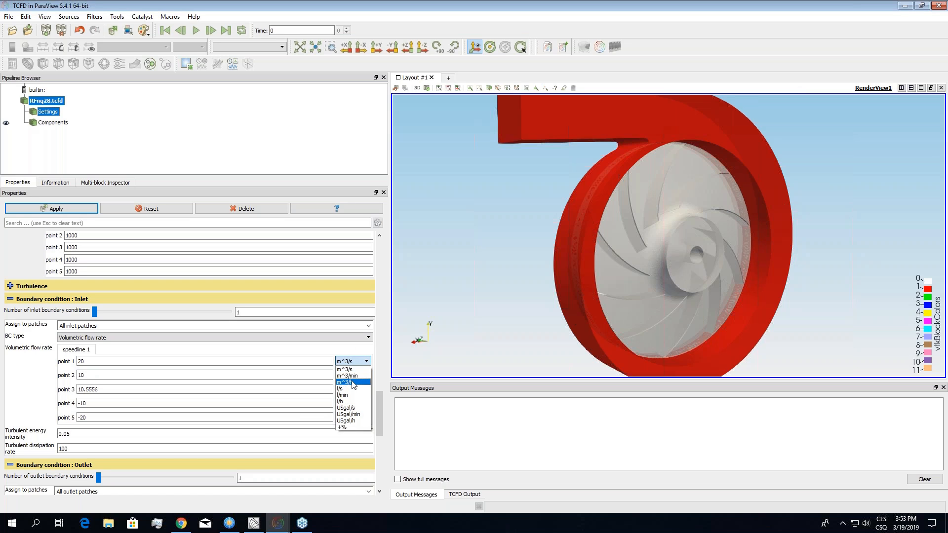
click(353, 428)
click(352, 375)
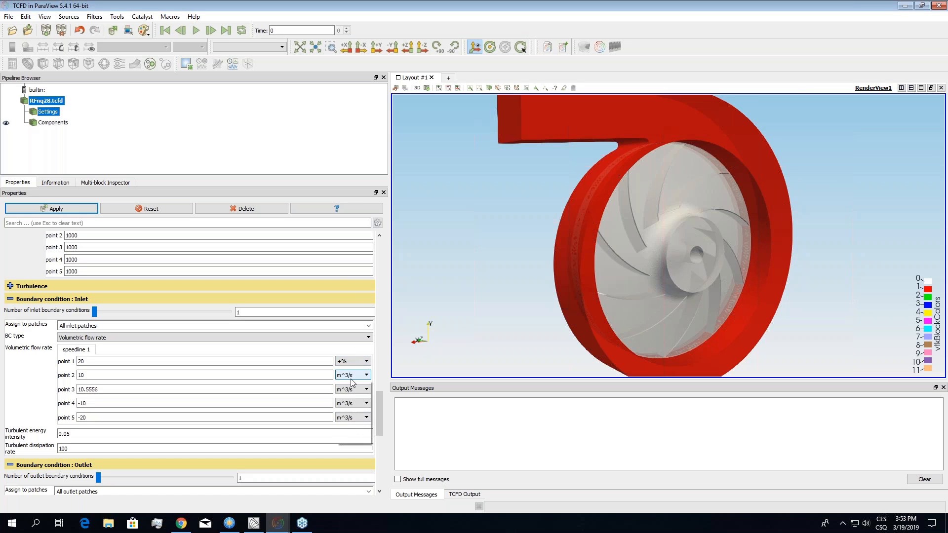
click(353, 440)
click(353, 404)
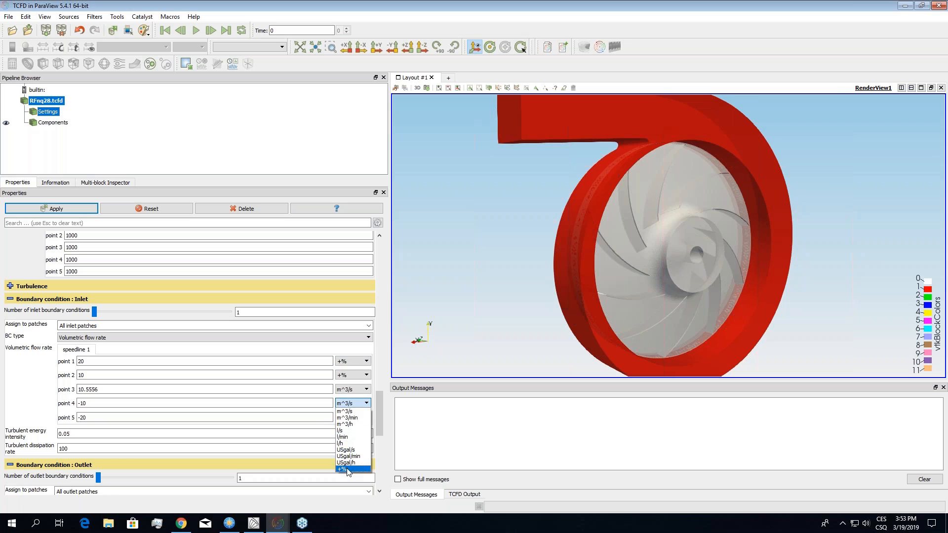
click(353, 469)
click(353, 418)
click(353, 483)
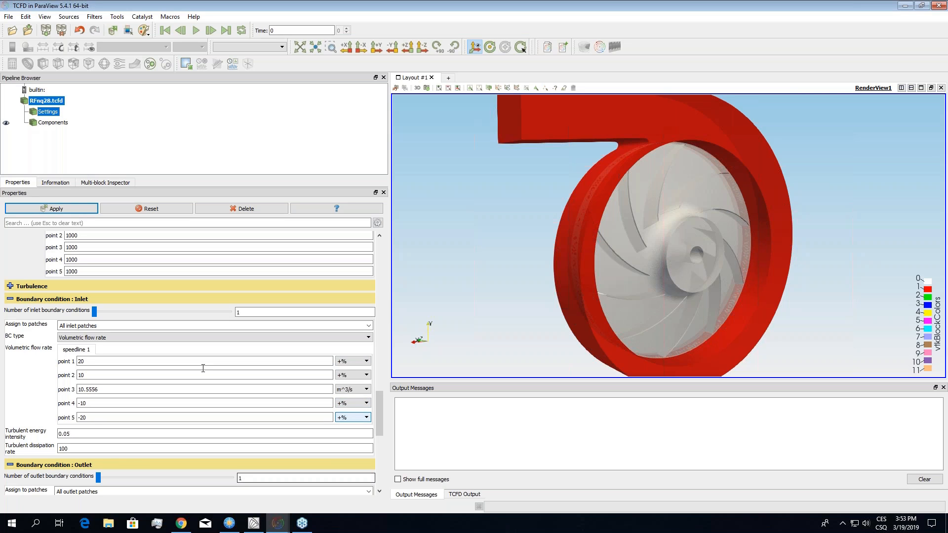
double_click(94, 359)
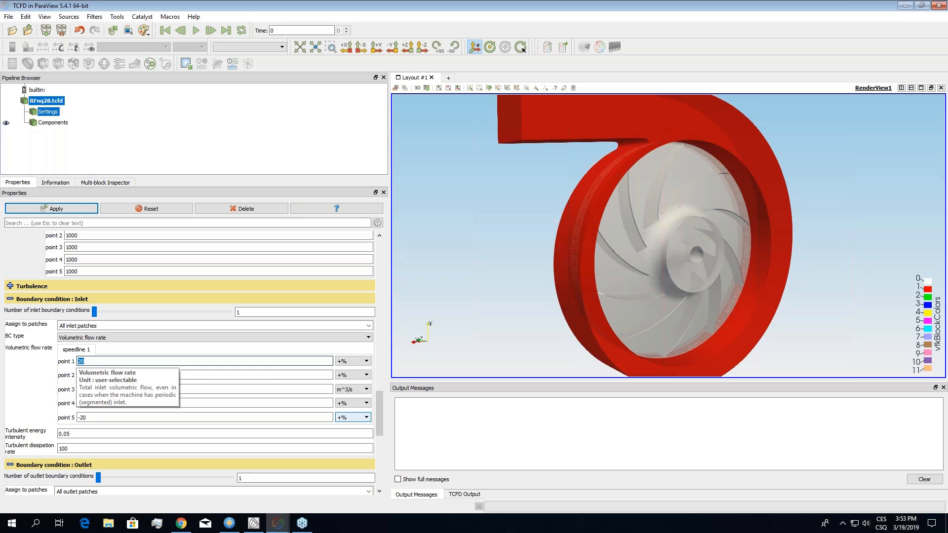
click(175, 375)
click(177, 387)
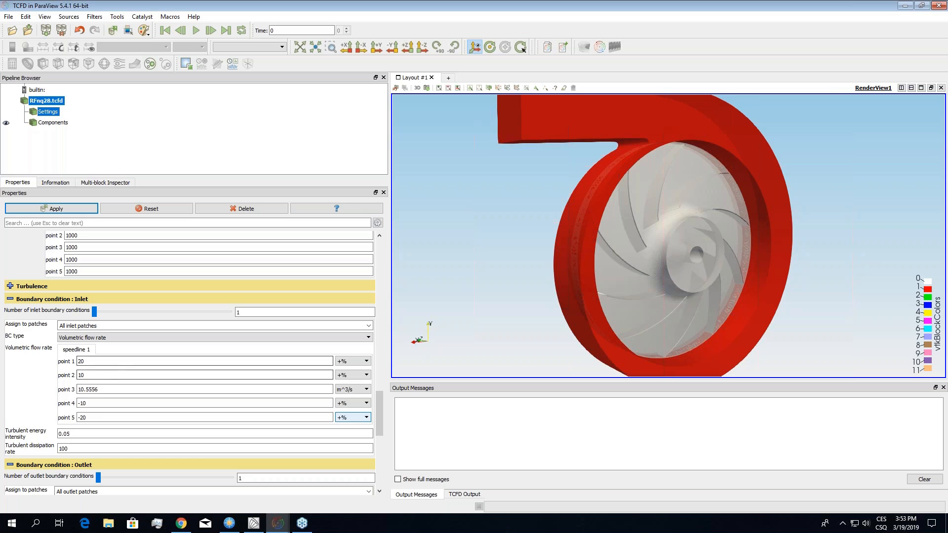
- Review the outlet's fixed pressure values and the post-processing settings, including the efficiency probes
scroll(22, 390, down, 1)
drag(381, 413, 381, 454)
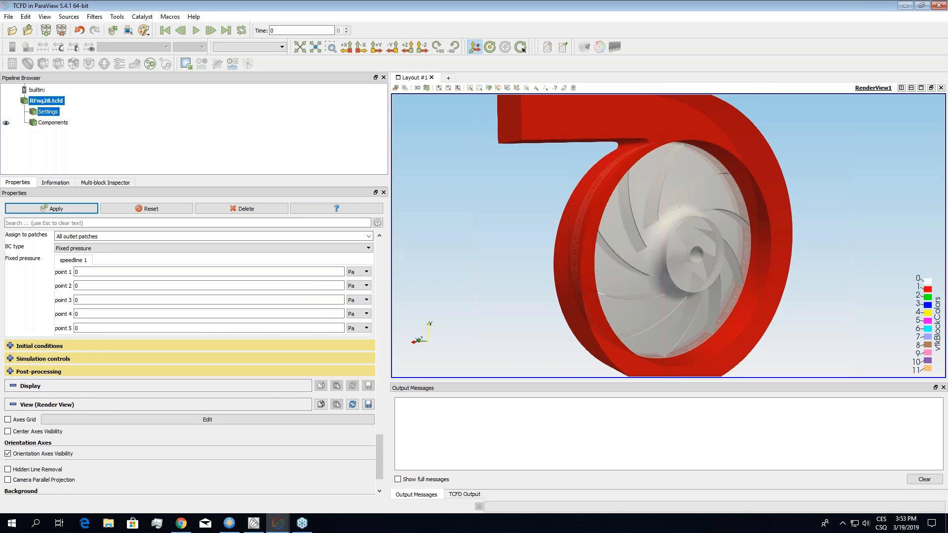
click(78, 371)
scroll(78, 262, down, 5)
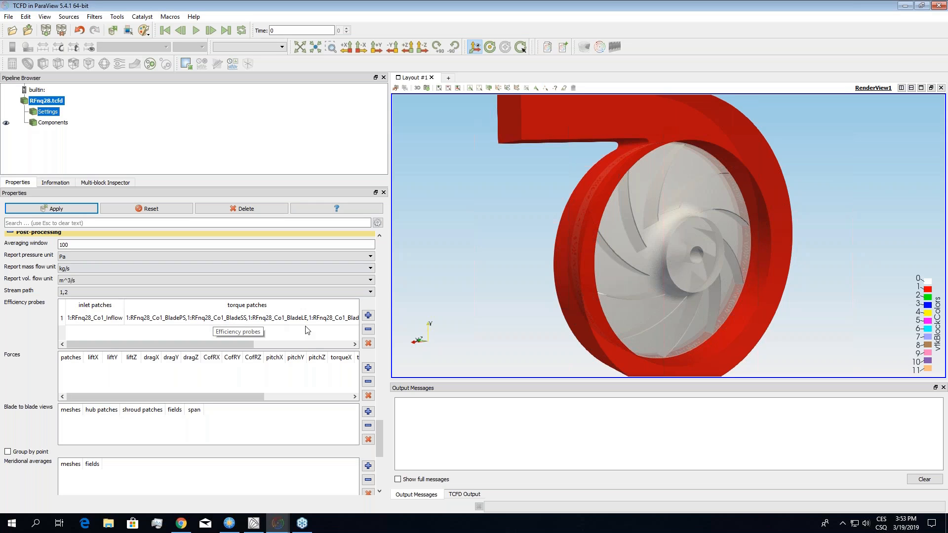
- Add a second efficiency probe with default patches and remove it again
click(368, 315)
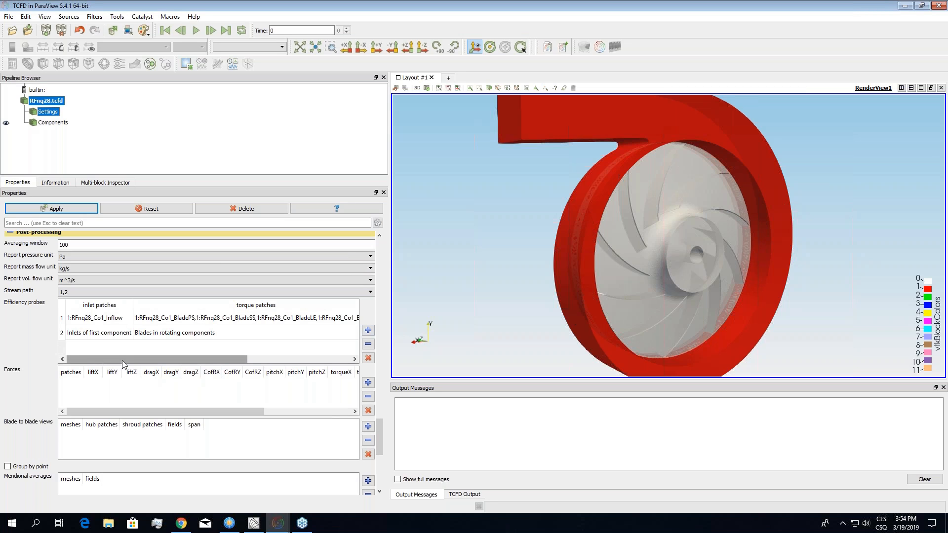
click(151, 333)
click(368, 344)
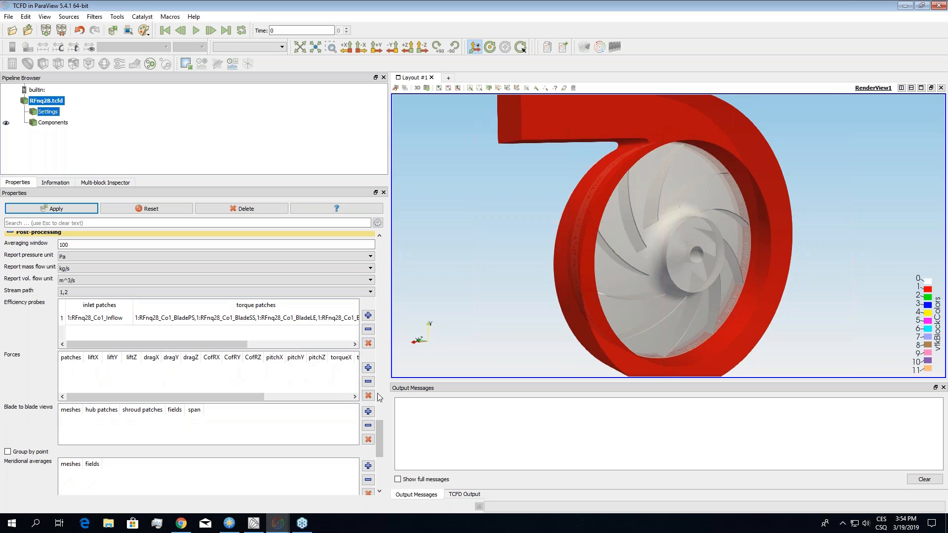
- Add three blade-to-blade views with default settings to the post-processing
scroll(379, 434, down, 1)
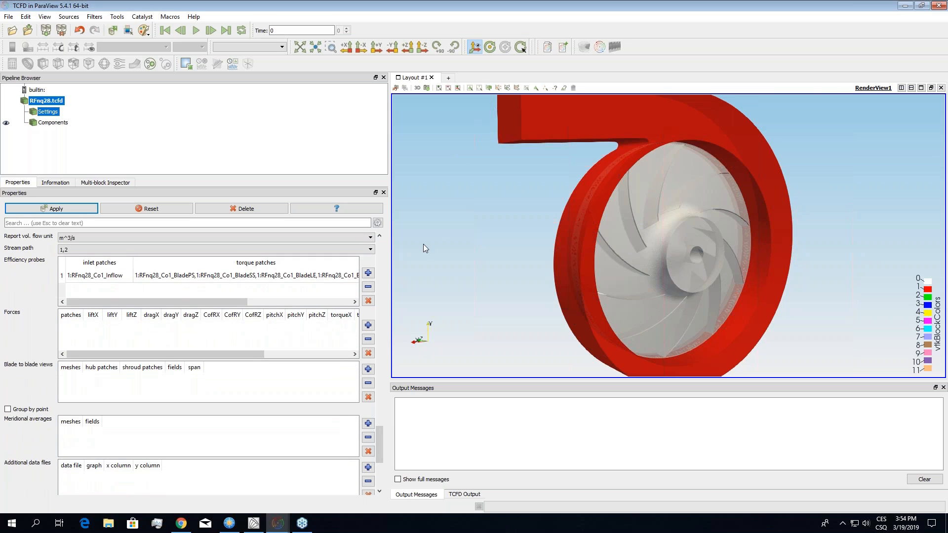
drag(380, 437, 380, 447)
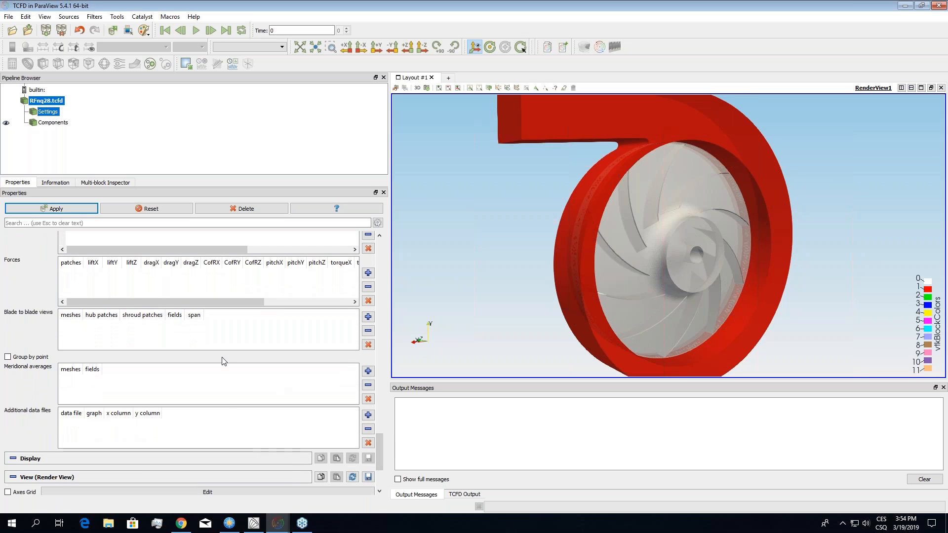
mouse_move(223, 361)
double_click(369, 318)
click(369, 338)
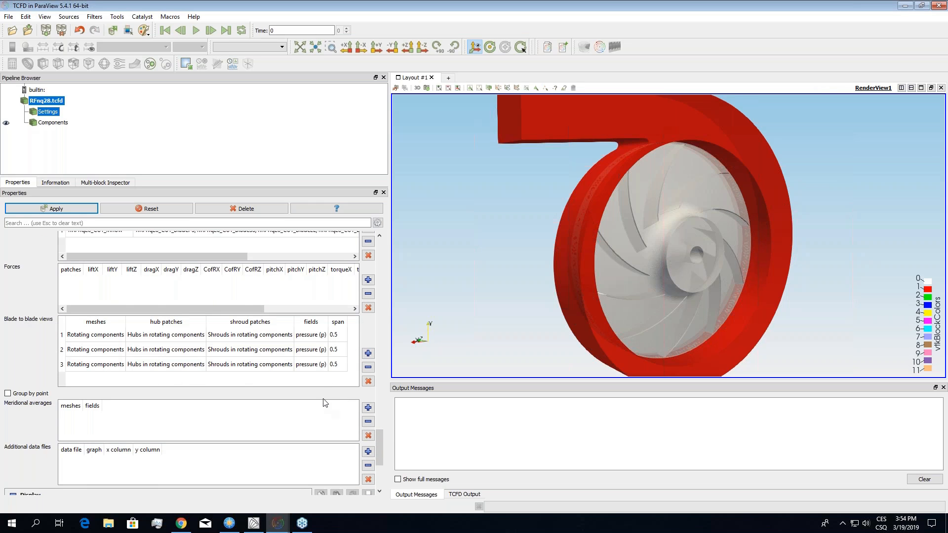
- Set the field of all three blade-to-blade views to relative velocity (URel) with LIC
click(308, 336)
click(312, 338)
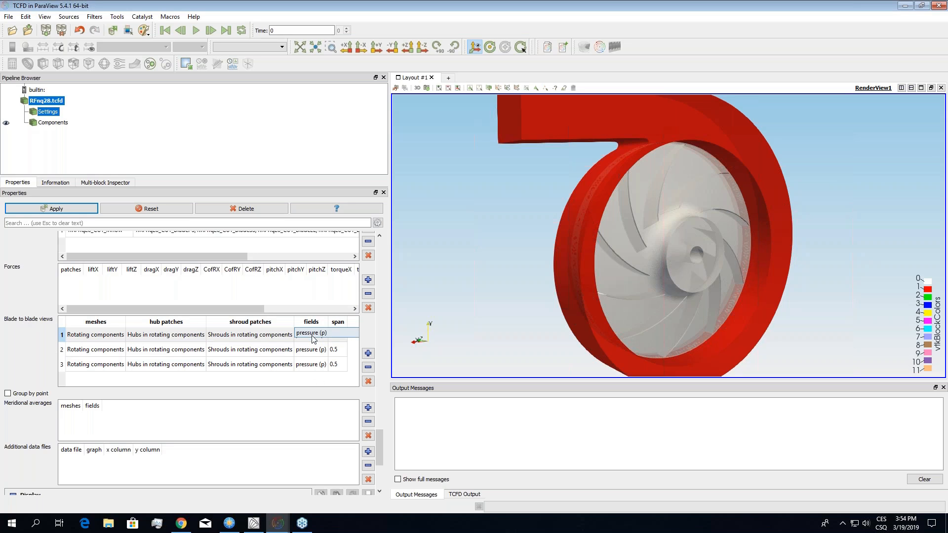
click(311, 334)
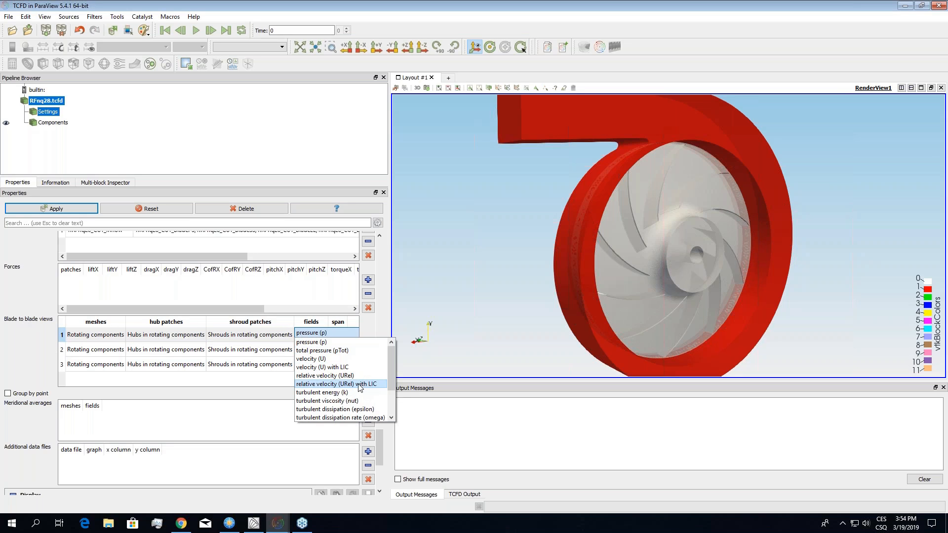
click(361, 385)
click(314, 351)
click(315, 353)
click(314, 351)
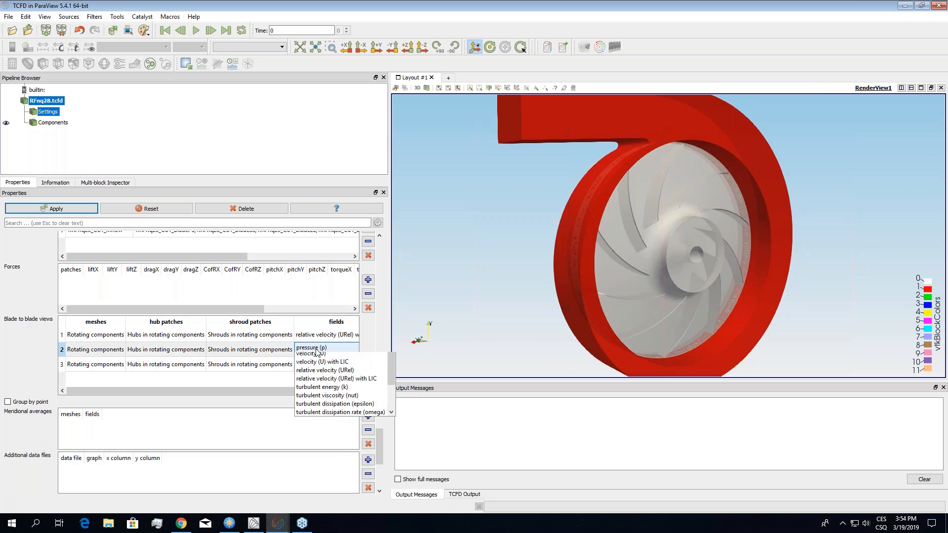
click(346, 400)
click(322, 365)
click(322, 365)
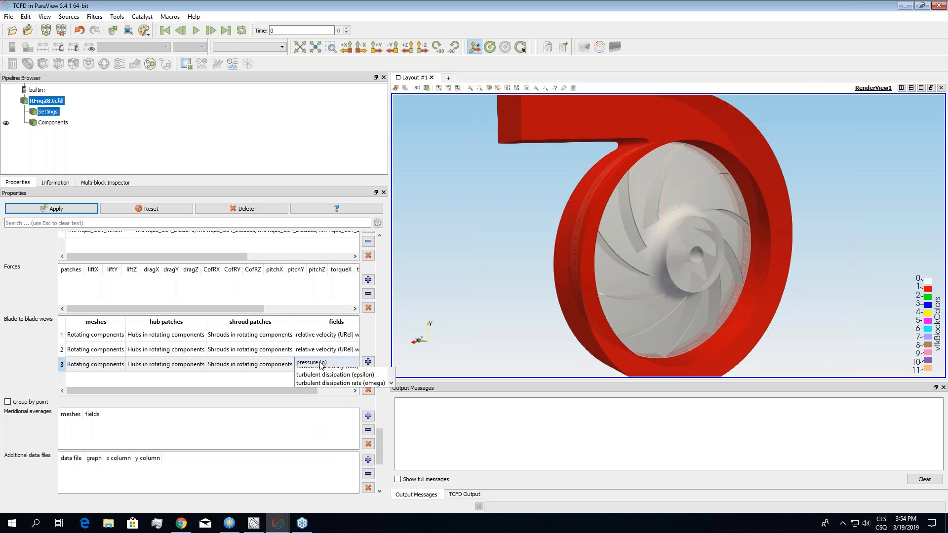
click(321, 364)
click(326, 415)
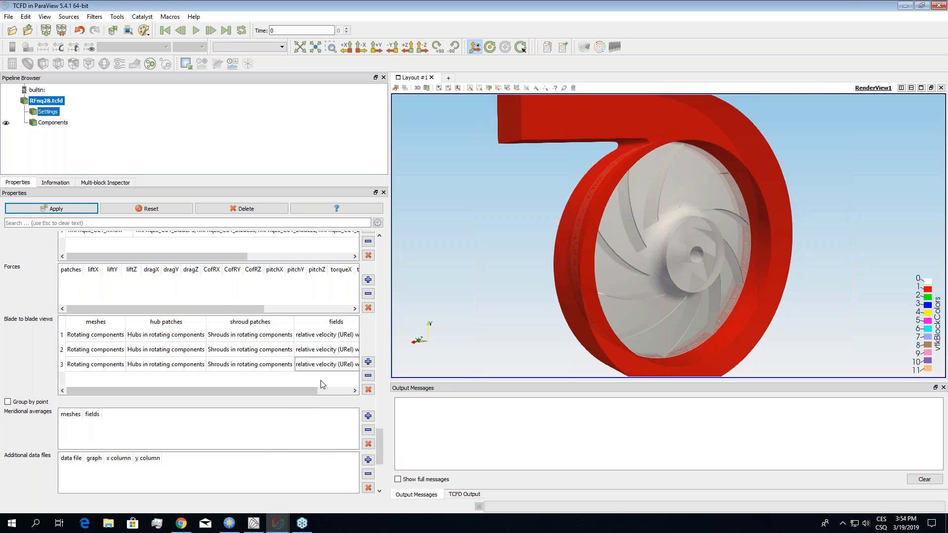
- Set the span of the first blade-to-blade view to 0.1 and open the third view's span for editing
drag(295, 387, 360, 395)
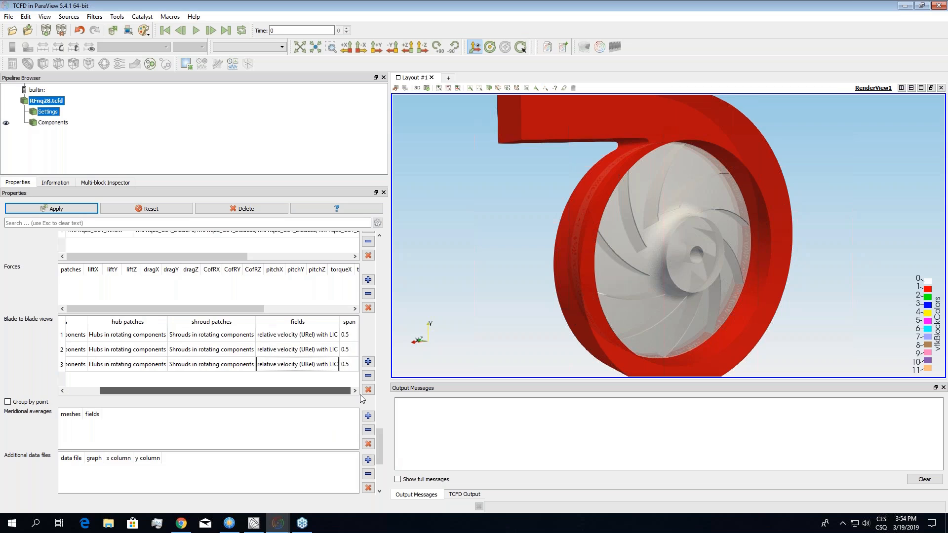
double_click(348, 334)
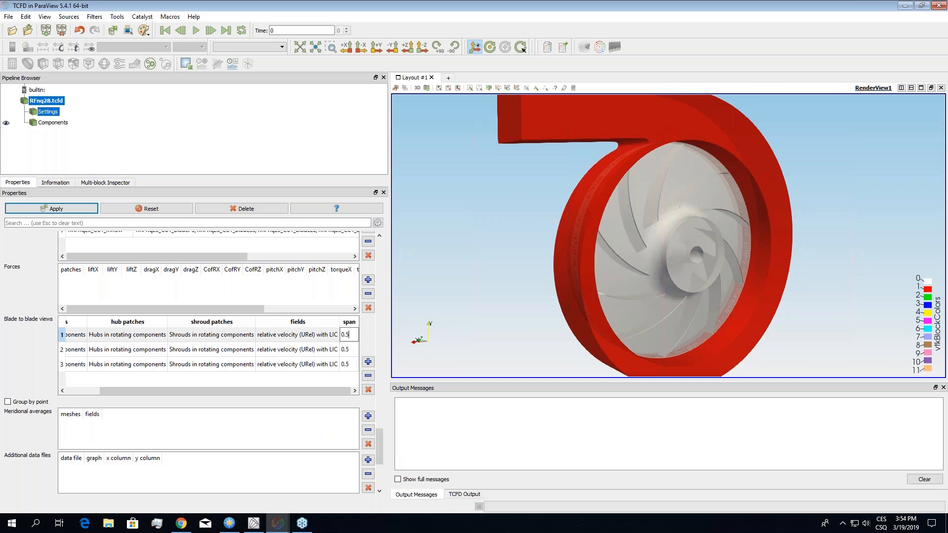
click(347, 351)
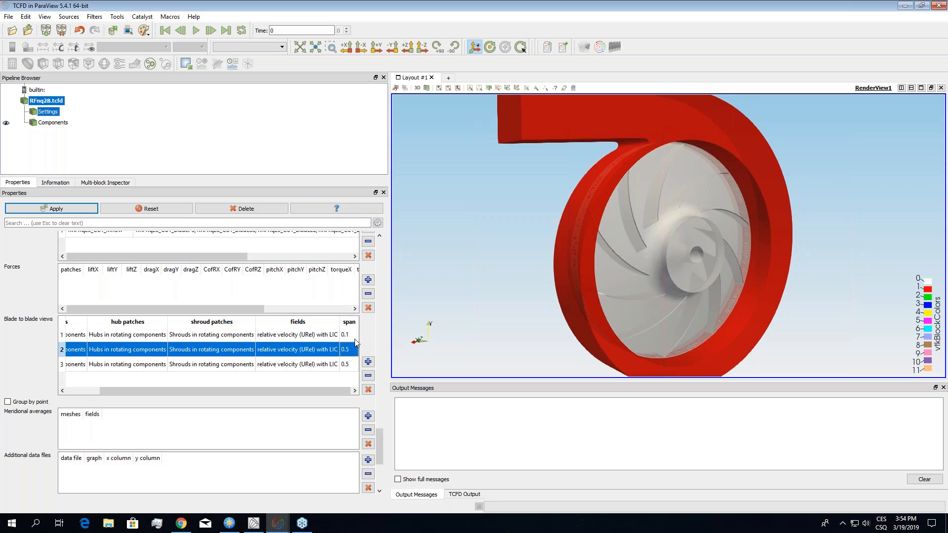
click(354, 337)
click(353, 350)
double_click(354, 364)
click(354, 365)
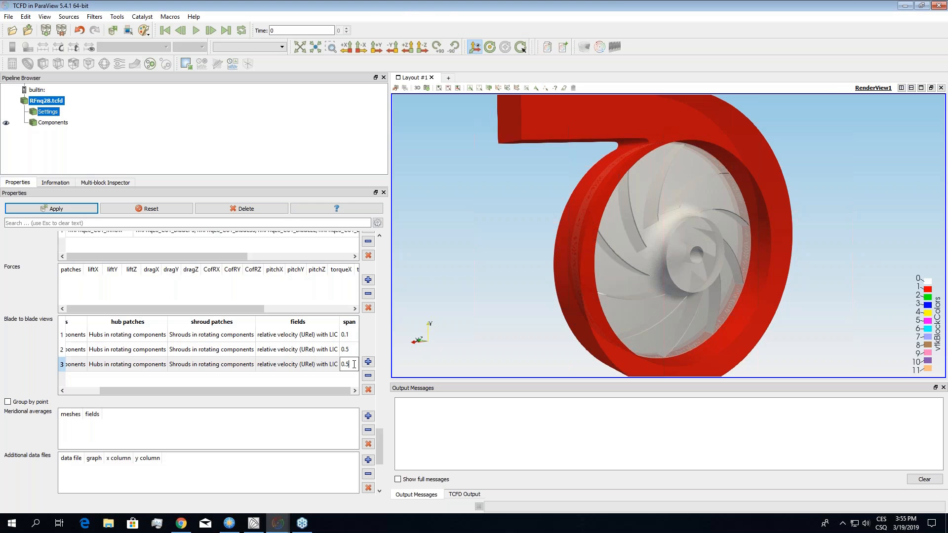
drag(346, 390, 324, 390)
- Add two meridional averages, set the first one's field to total pressure (pTot), and apply the settings
drag(379, 437, 378, 446)
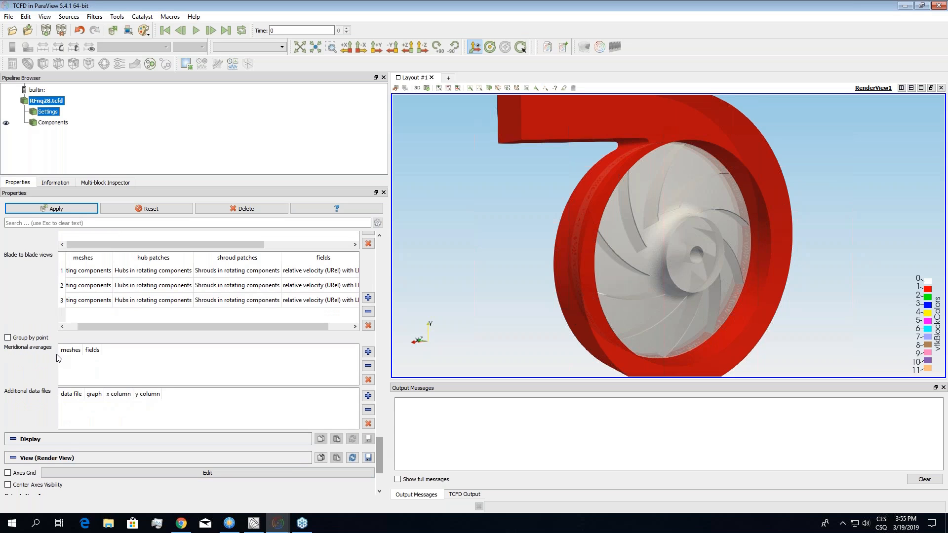
click(368, 352)
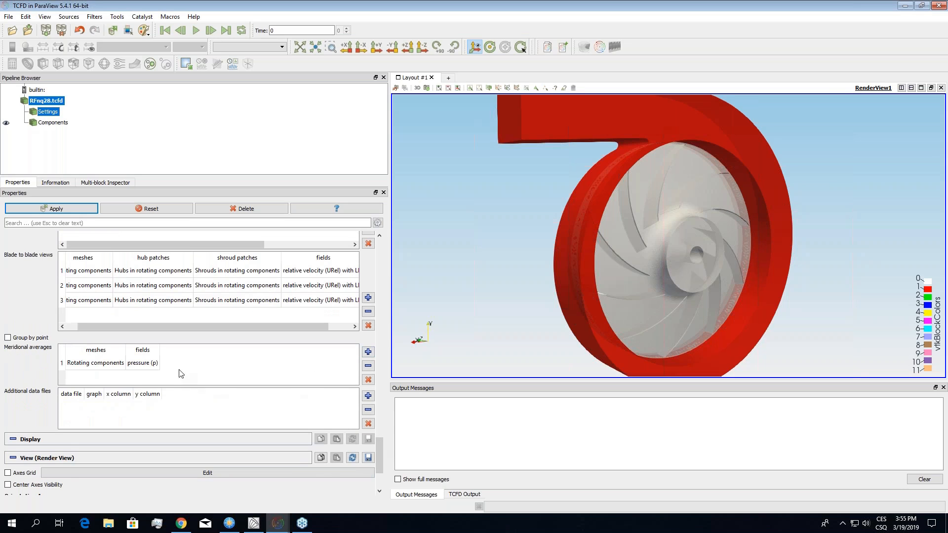
click(368, 351)
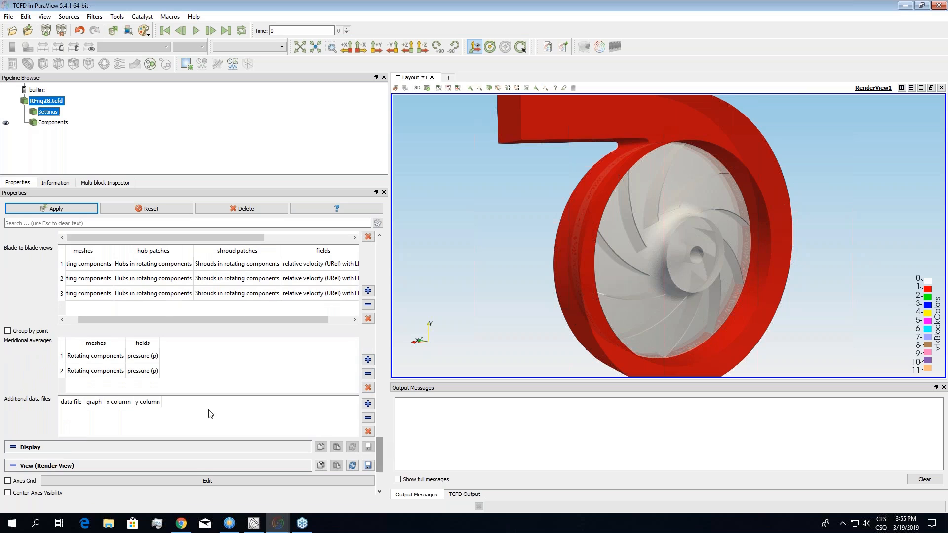
double_click(146, 356)
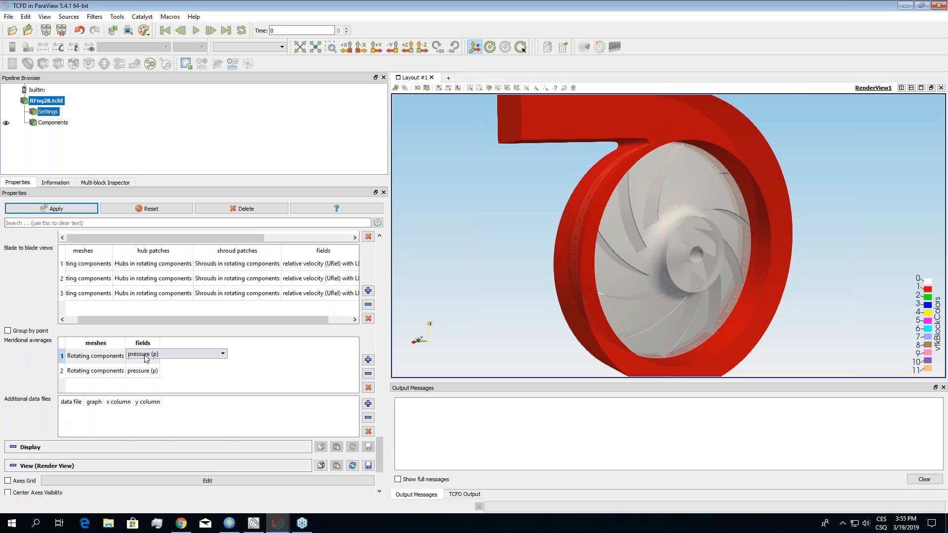
click(148, 355)
click(159, 372)
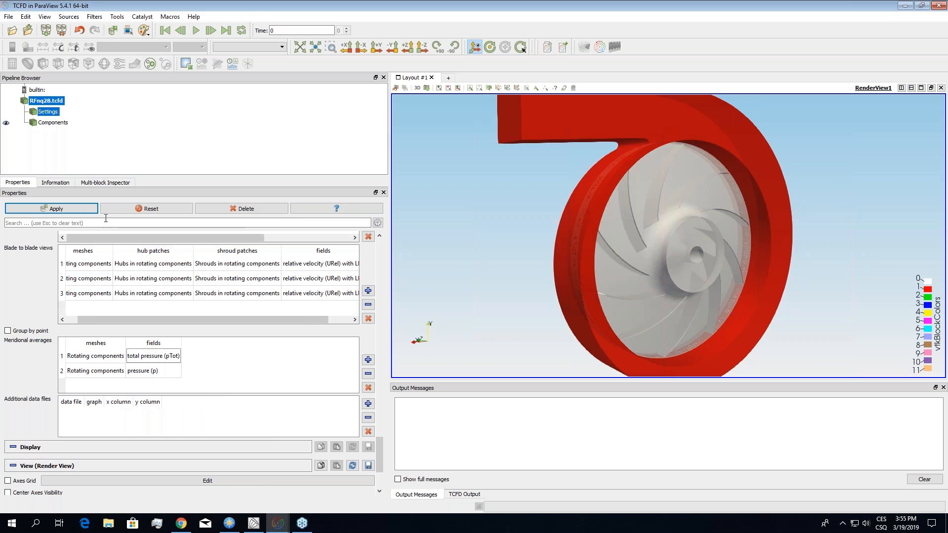
click(88, 210)
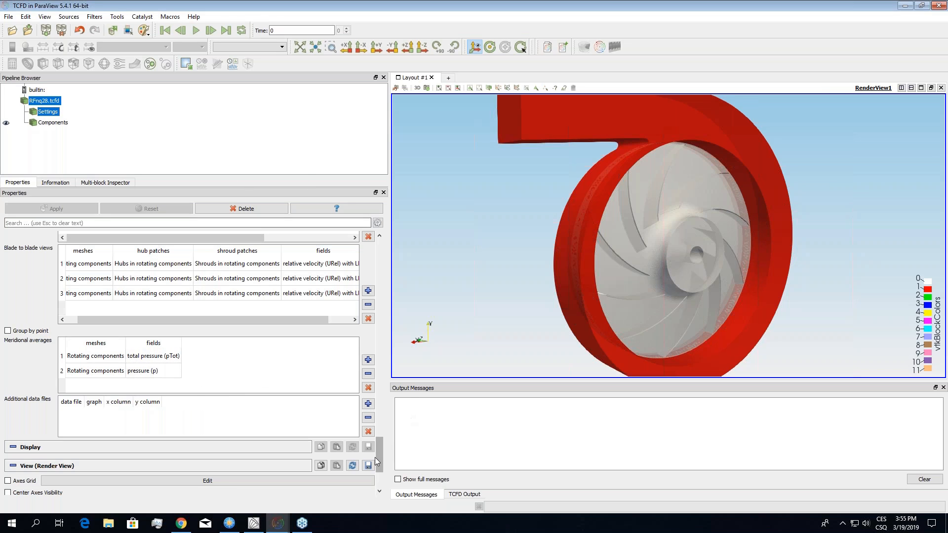
- Create a TCFD manager for the configured case and apply it
drag(380, 457, 382, 435)
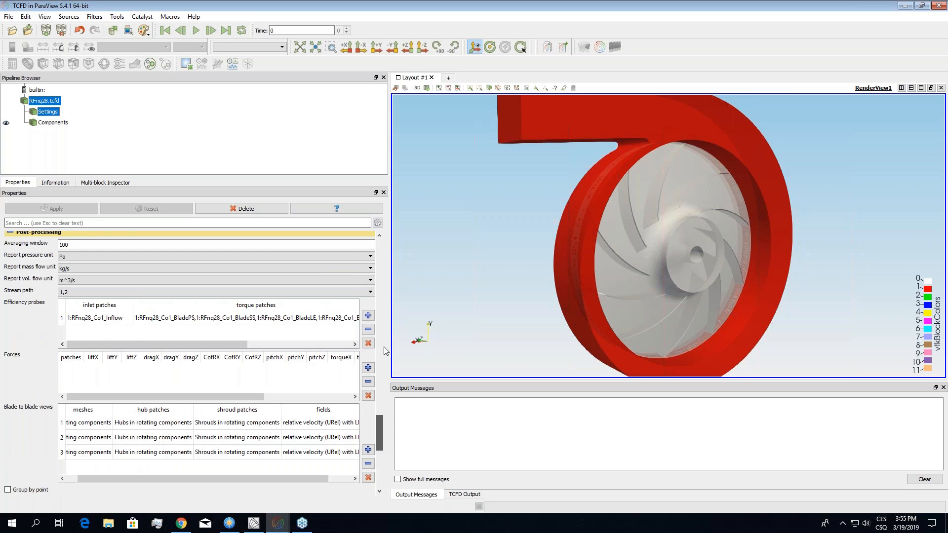
click(600, 48)
drag(375, 386, 378, 262)
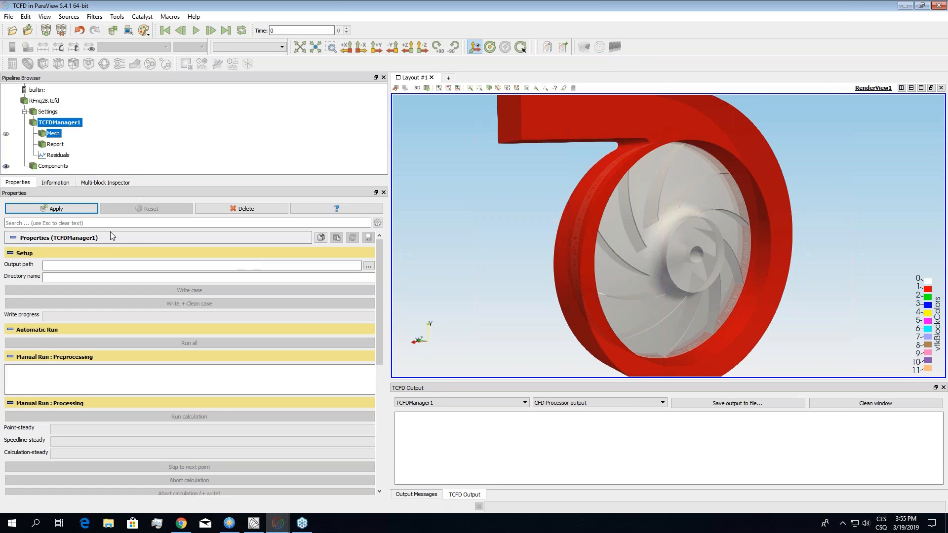
click(84, 211)
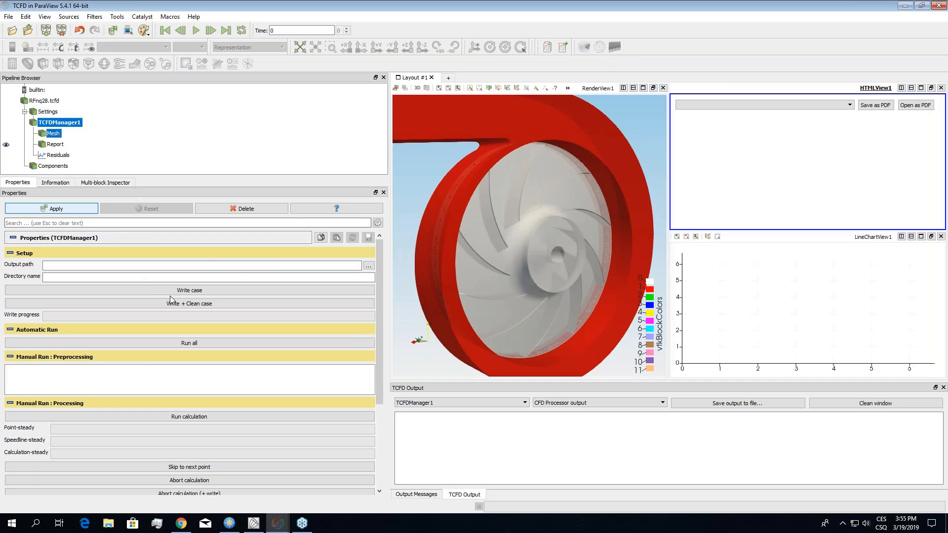
- Name the output directory myDirectory and write the case
click(147, 277)
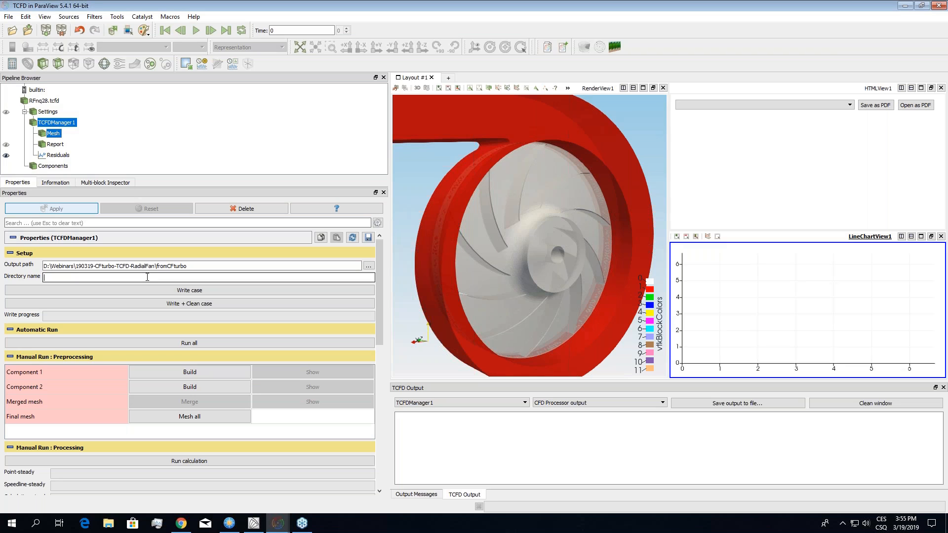
text(myDirectory)
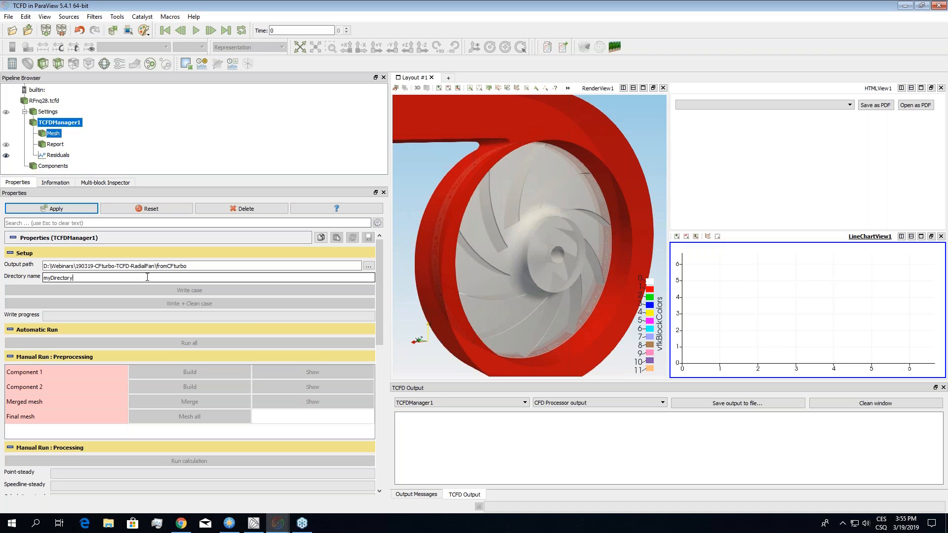
key(Return)
click(184, 290)
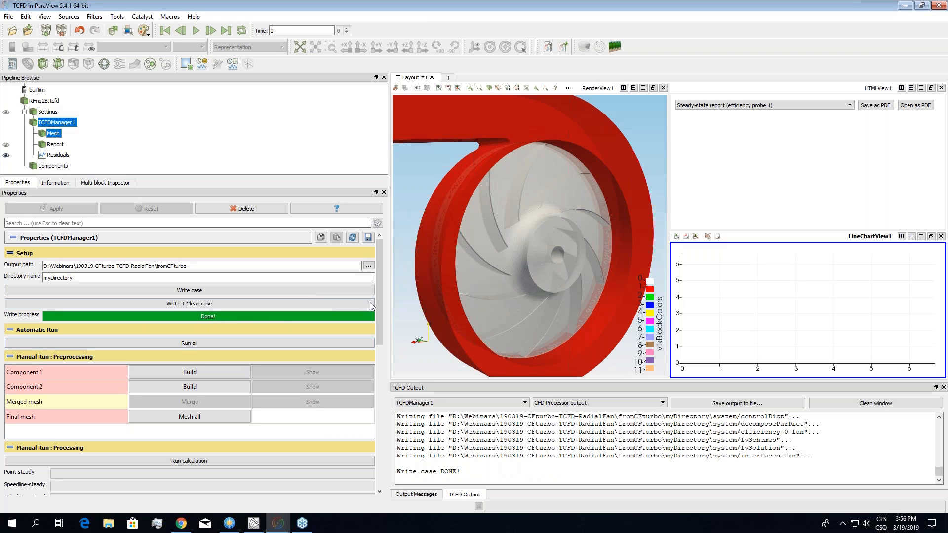
- Switch to the TCFD window with the running simulation and examine its calculation progress, residuals and steady-state report
mouse_move(278, 523)
click(275, 478)
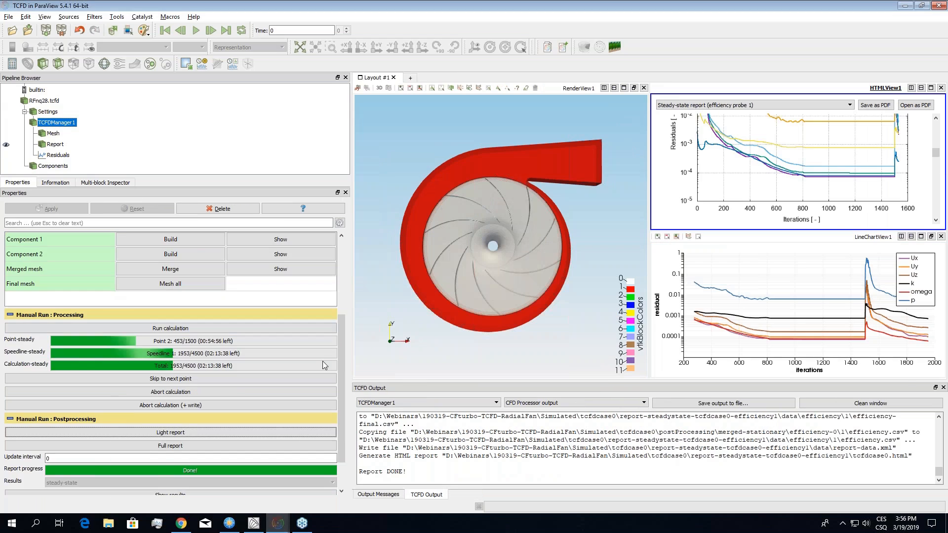
mouse_move(341, 363)
mouse_down()
mouse_move(343, 312)
mouse_move(343, 352)
mouse_up()
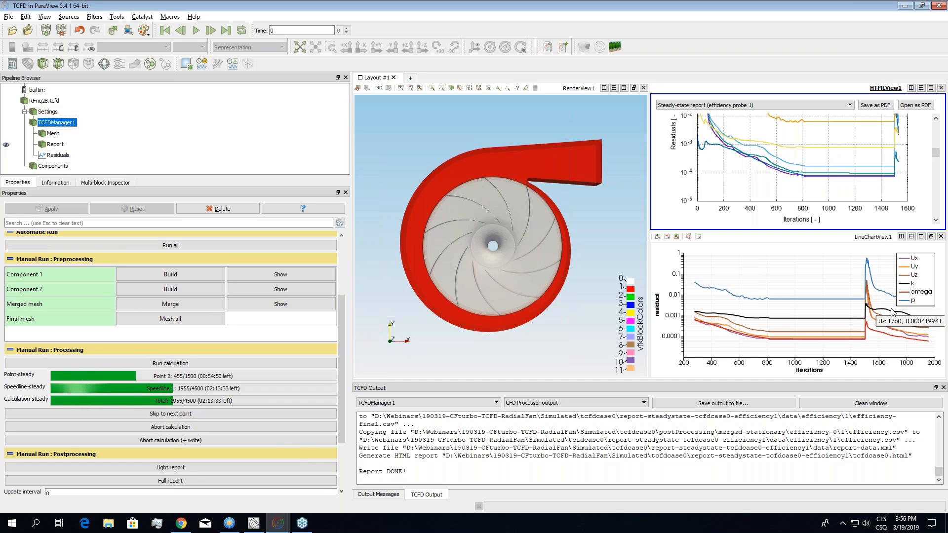
mouse_move(864, 320)
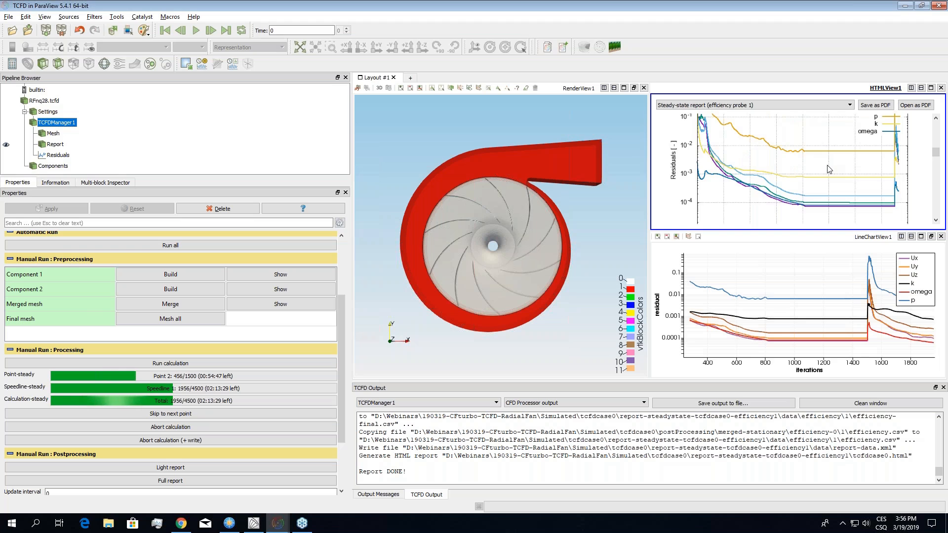
scroll(828, 170, up, 5)
scroll(828, 169, up, 5)
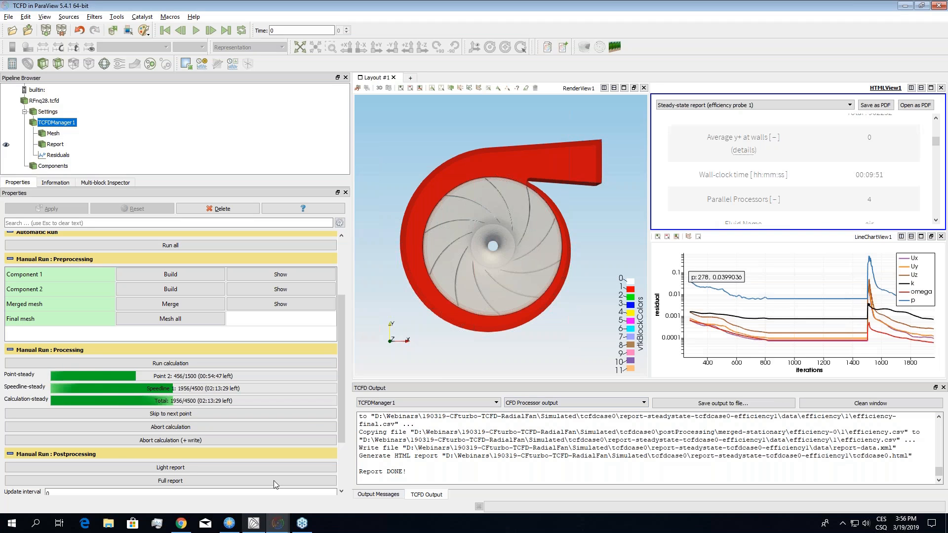
drag(342, 411, 342, 428)
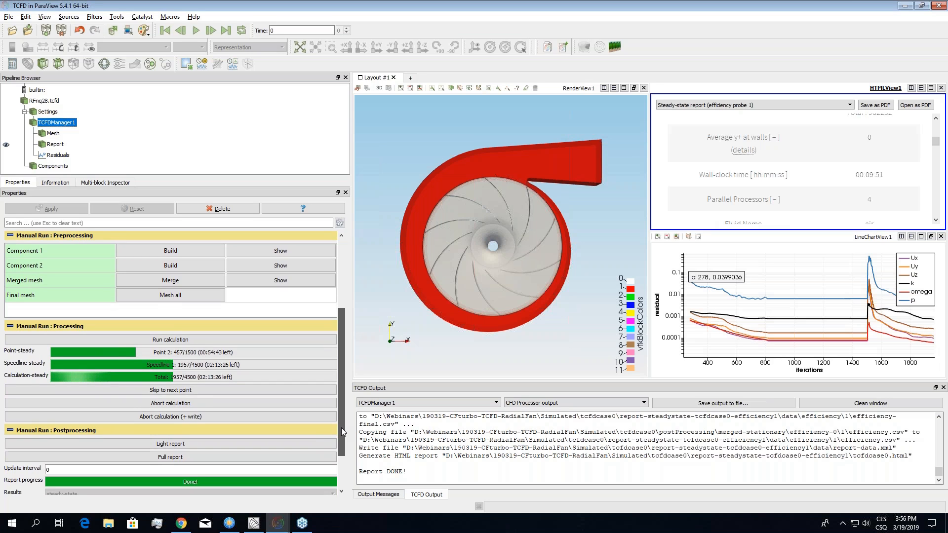
scroll(876, 167, down, 8)
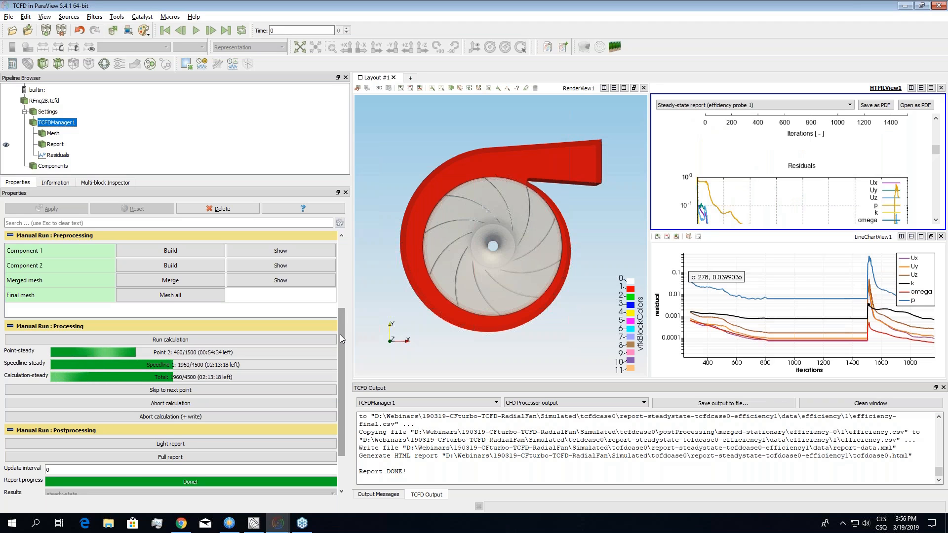
- Show the mesh of Component 2 with the Components geometry hidden, displayed as Surface With Edges
drag(498, 351, 344, 320)
scroll(346, 325, up, 3)
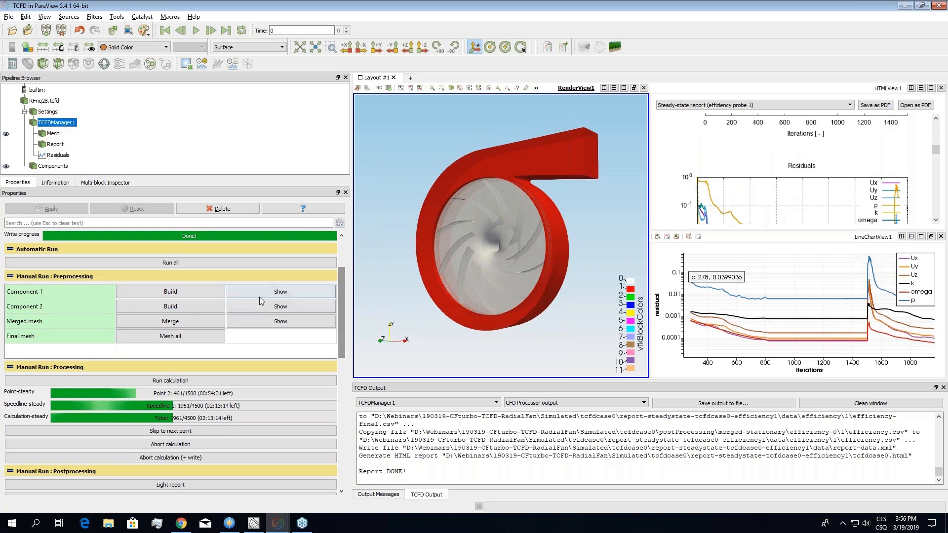
click(273, 308)
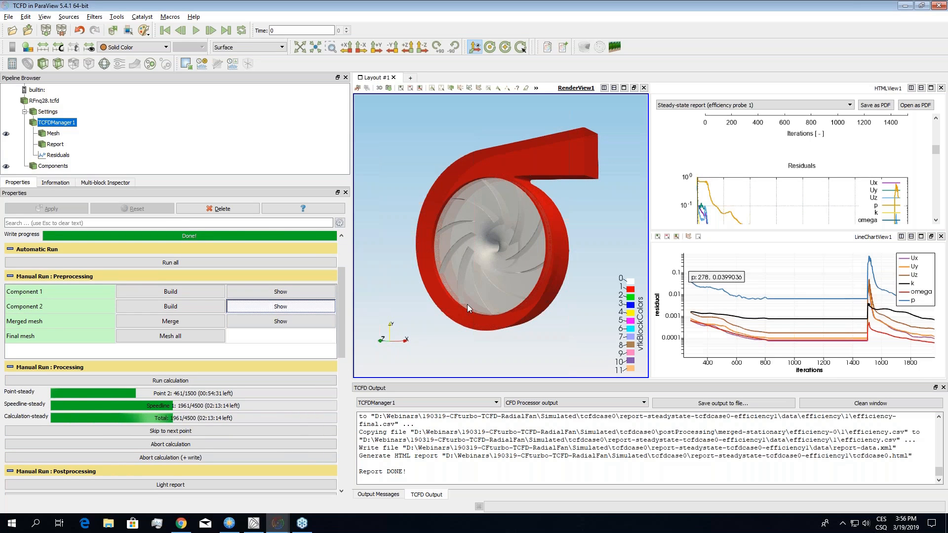
click(6, 167)
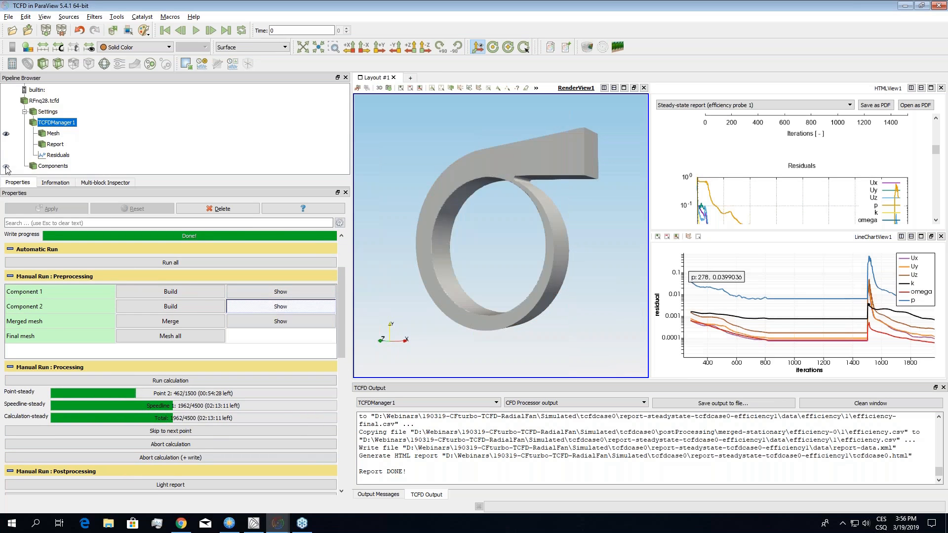
drag(439, 273, 324, 96)
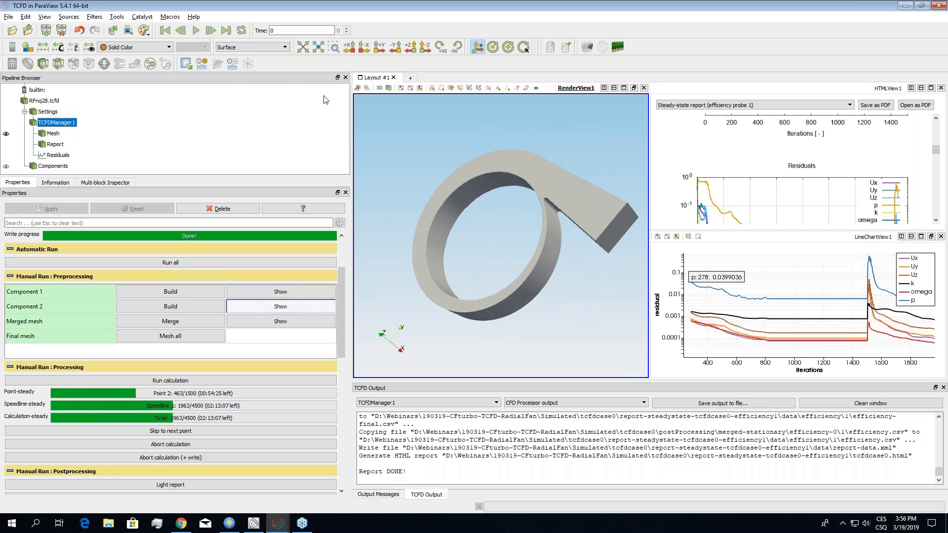
click(259, 48)
click(268, 96)
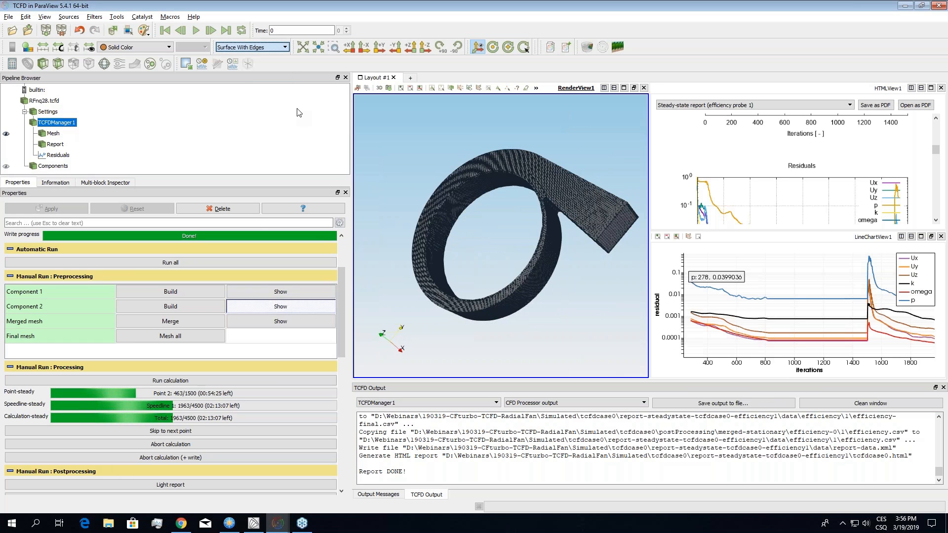
- Examine the Component 2 volute mesh from several sides and review the manager's postprocessing settings
drag(513, 247, 456, 262)
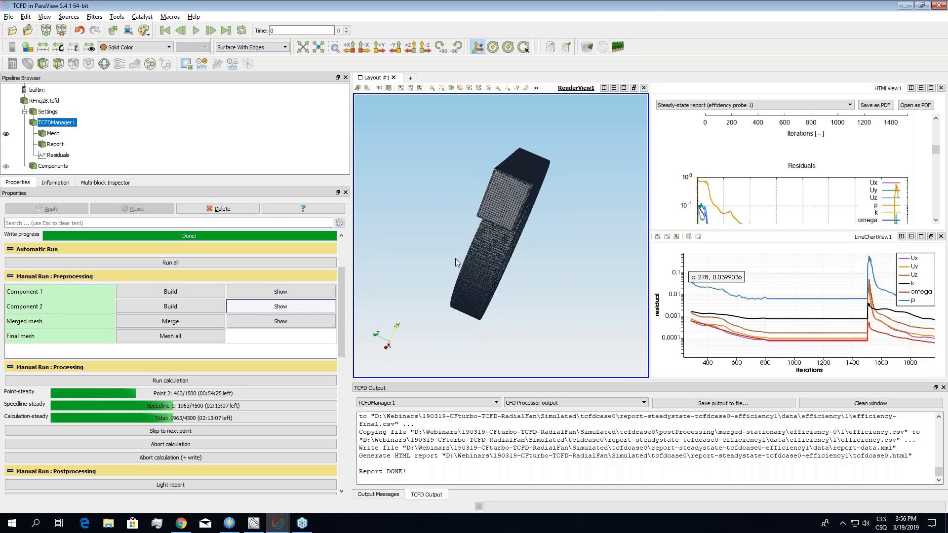
drag(456, 259, 390, 262)
scroll(222, 262, down, 3)
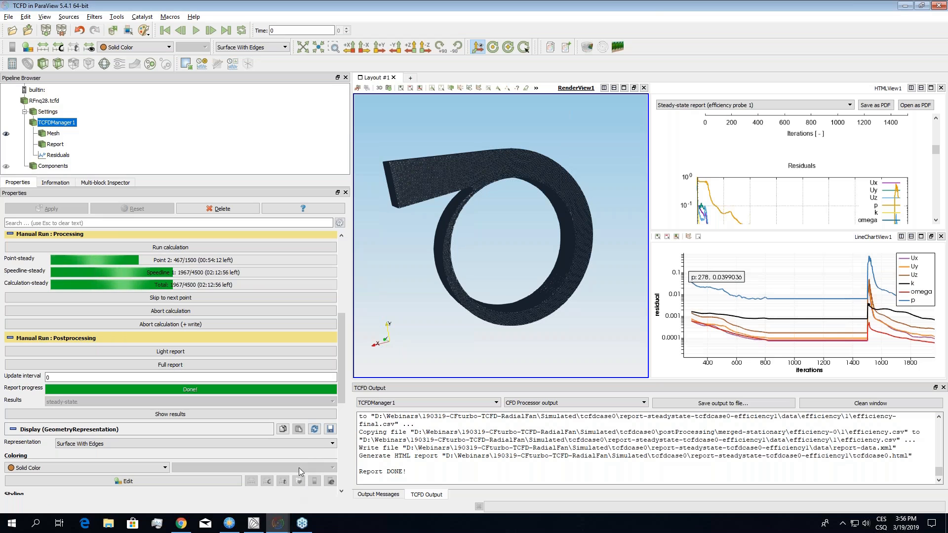
- Switch to FreeCommander and select the myDirectory case folder inside fromCFturbo
click(229, 524)
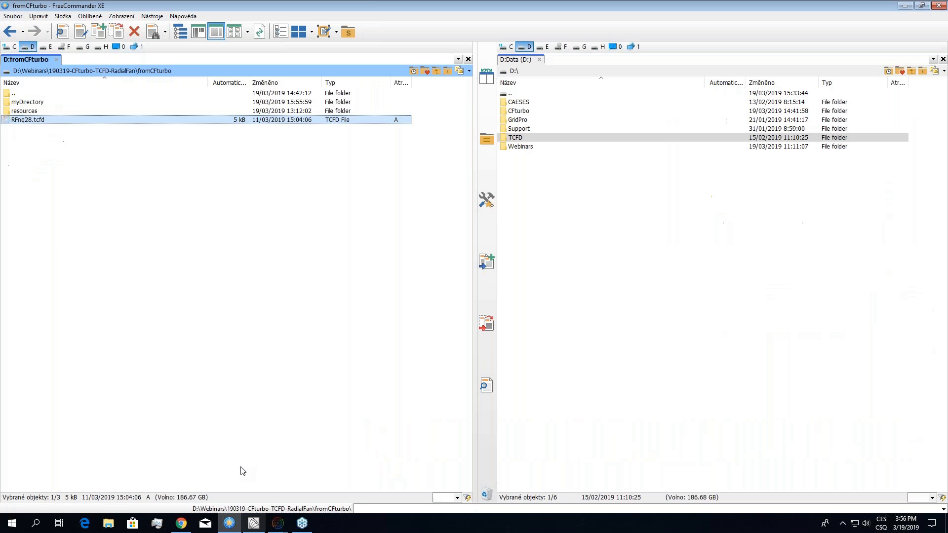
key(Up)
key(Up)
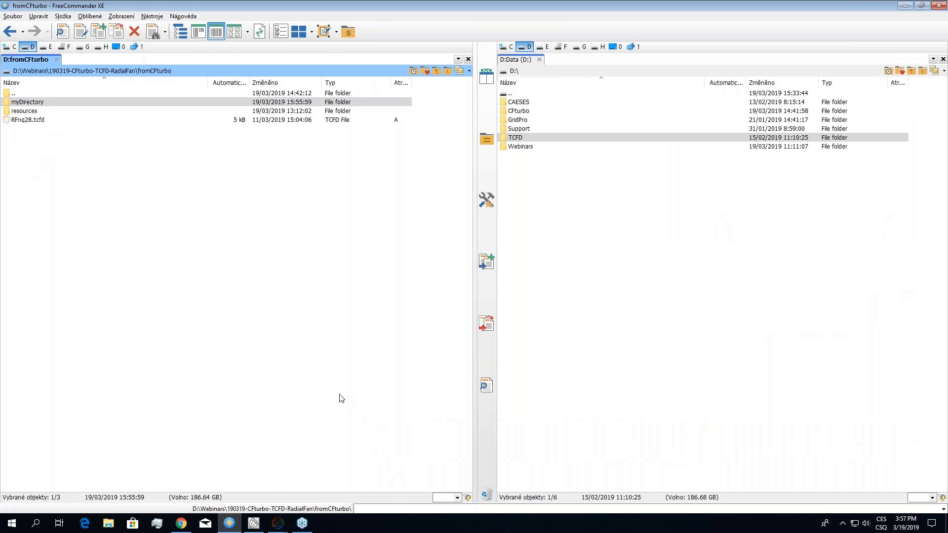
- Switch back to the TCFD window and show the steady-state results from the manager's postprocessing section
key(alt+Tab)
drag(339, 370, 340, 396)
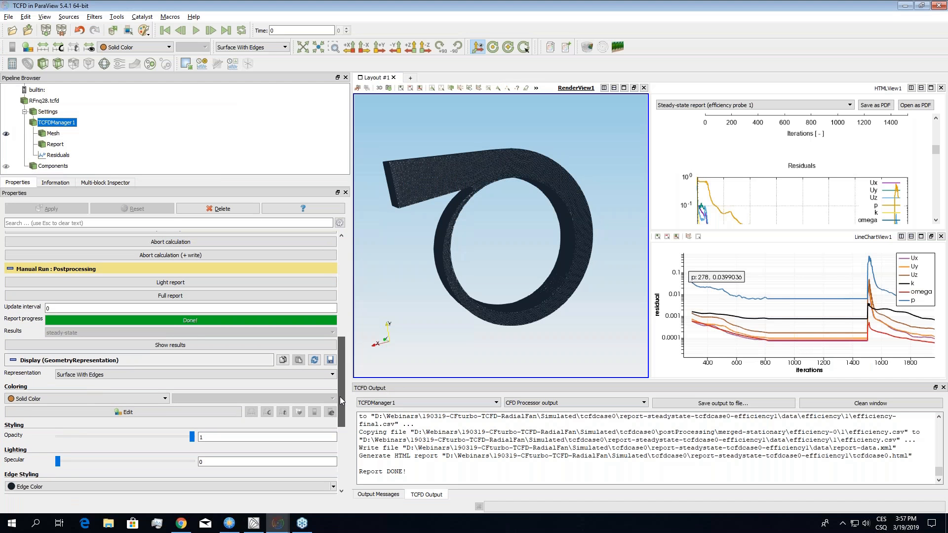
click(193, 345)
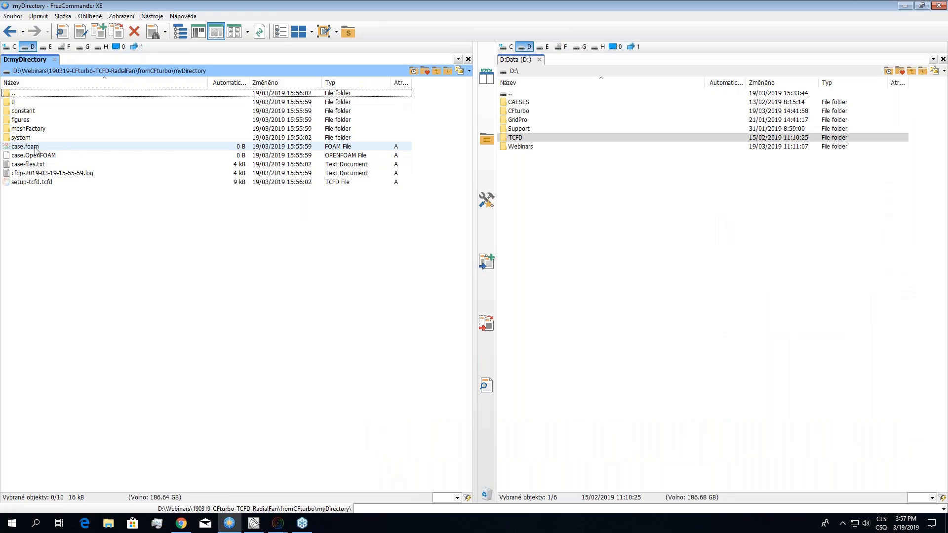
- Switch to the TCFD window with the evaluated results and examine the p and pTot contours on the unwrapped blades and the volute
mouse_move(273, 526)
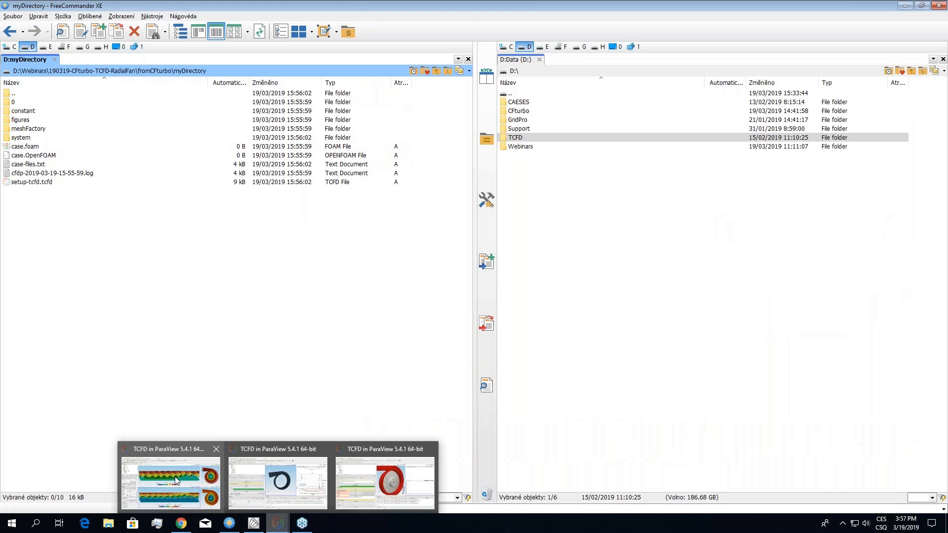
click(174, 476)
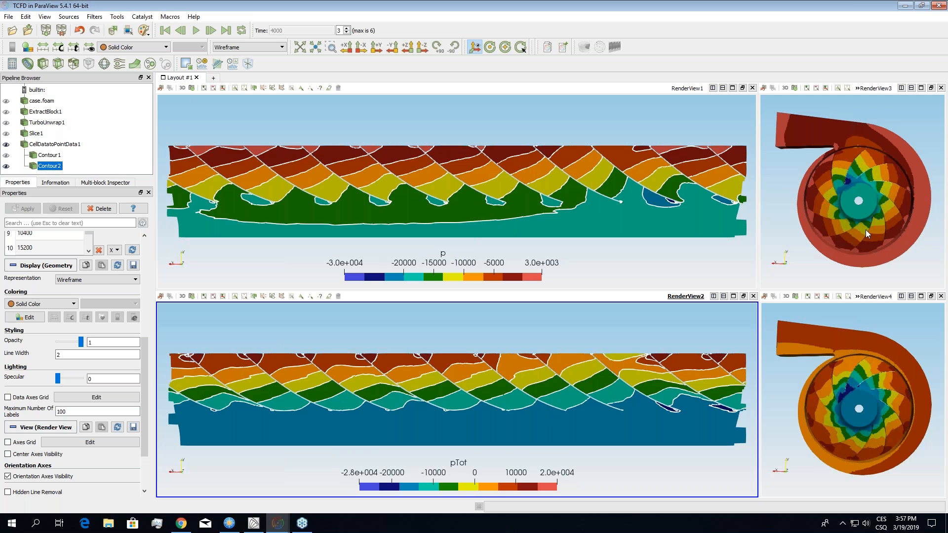
drag(852, 218, 918, 200)
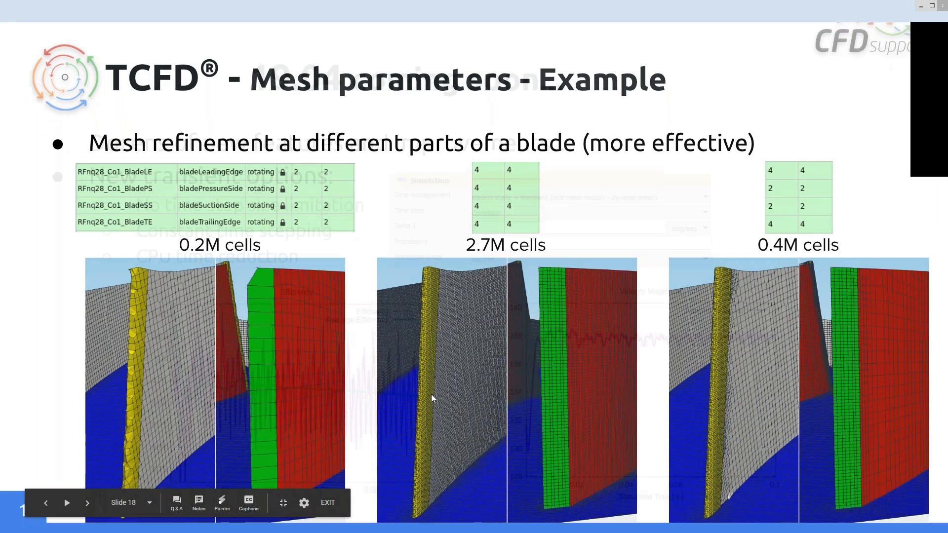
click(433, 383)
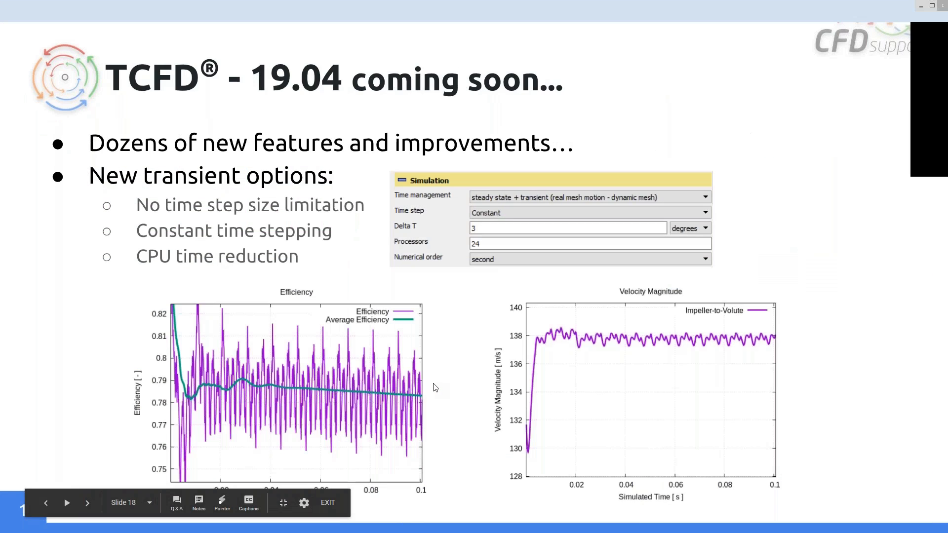